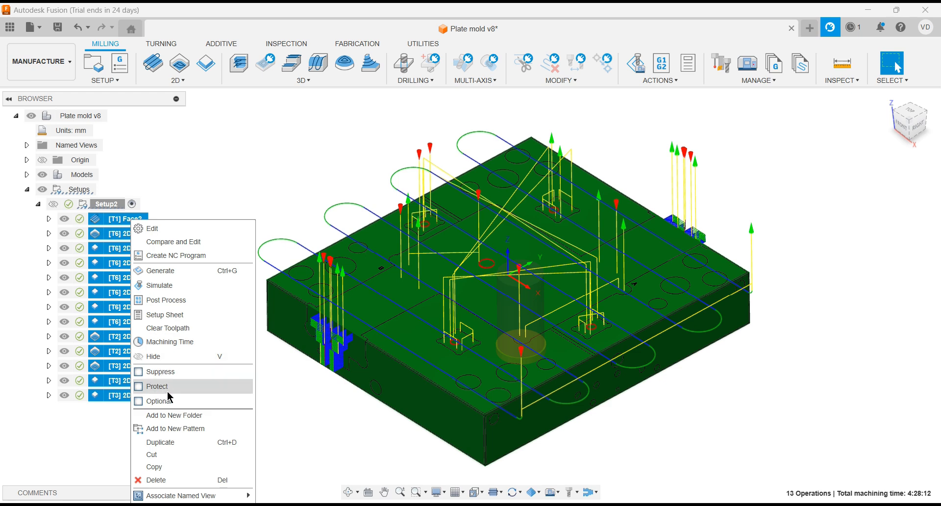
Group all the selected Setup2 operations in a new folder named "Rough & Rest Rough"
{"action": "left_click", "coordinate": [174, 419]}
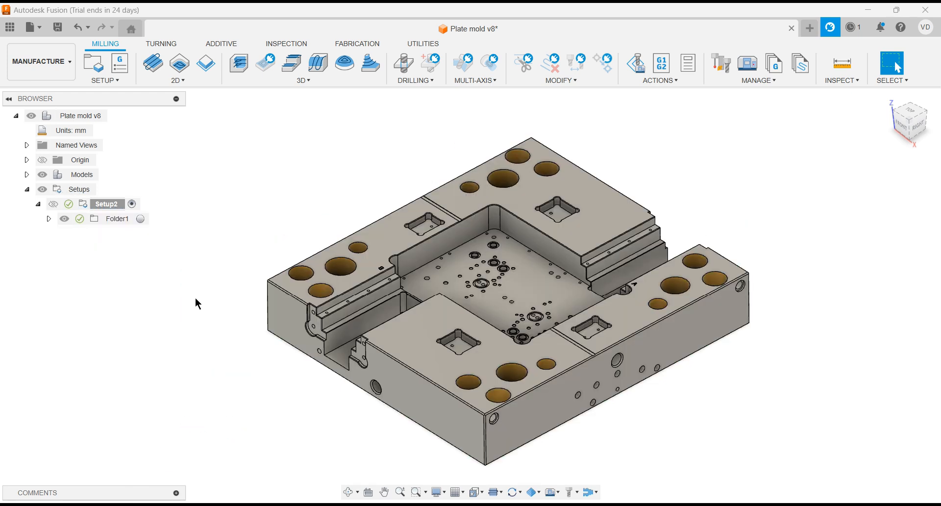
{"action": "double_click", "coordinate": [112, 220]}
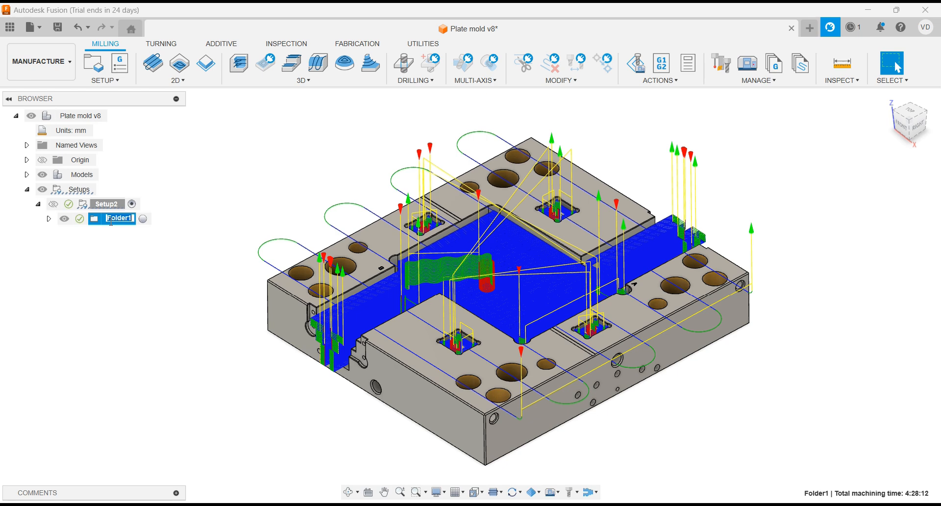
{"action": "type", "text": "Rough & Rest Rough"}
{"action": "key", "text": "Return"}
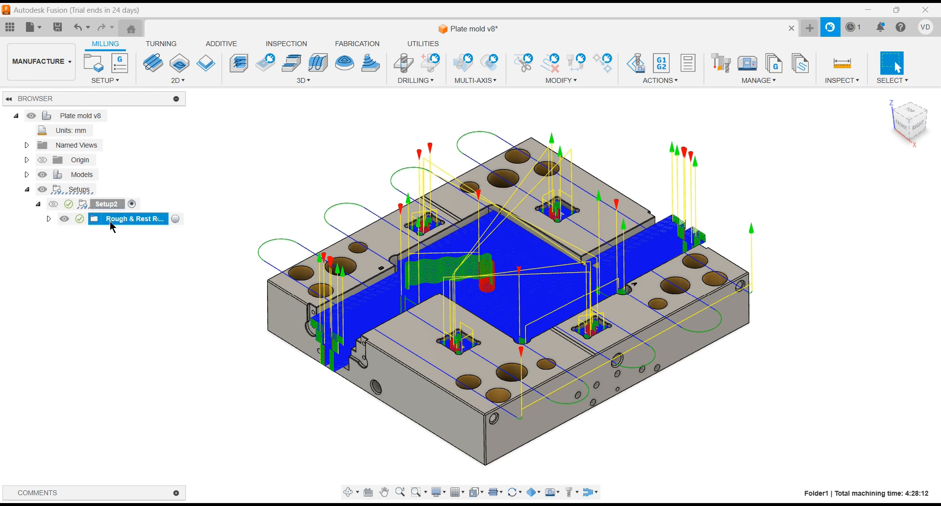
{"action": "left_click", "coordinate": [153, 306]}
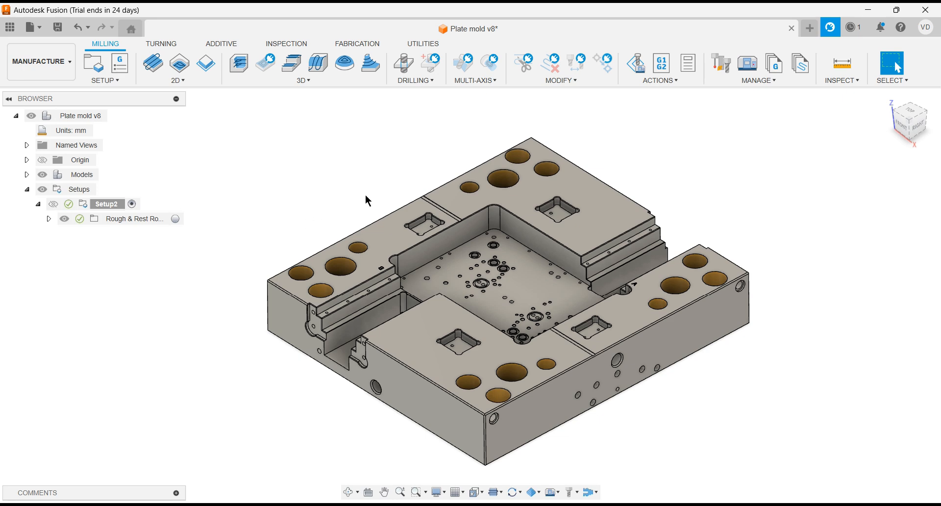
{"action": "left_click", "coordinate": [49, 219]}
{"action": "left_click", "coordinate": [49, 218]}
Start a 2D Pocket operation with tool #2, the Ø16 mm flat end mill from the document's tools
{"action": "middle_click_drag", "start_coordinate": [558, 249], "coordinate": [556, 251], "text": "shift"}
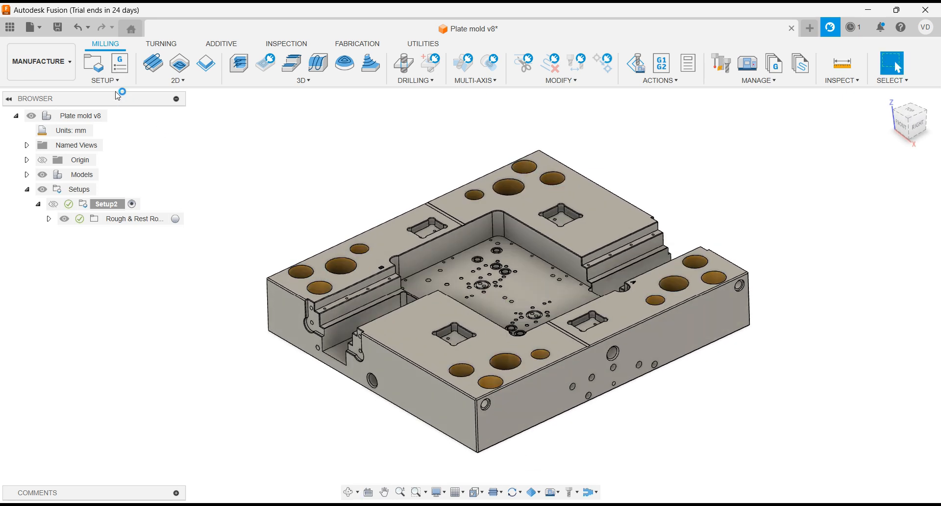
{"action": "left_click", "coordinate": [175, 79]}
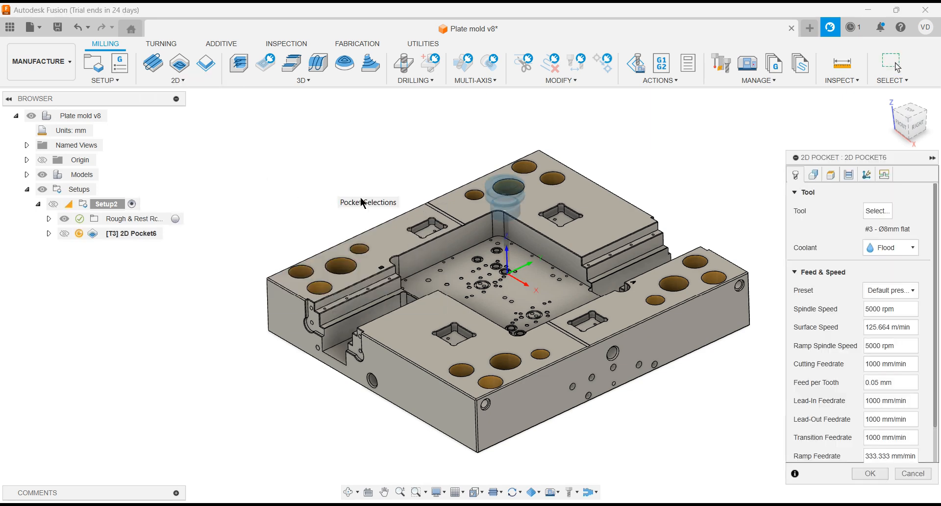
{"action": "left_click", "coordinate": [866, 212]}
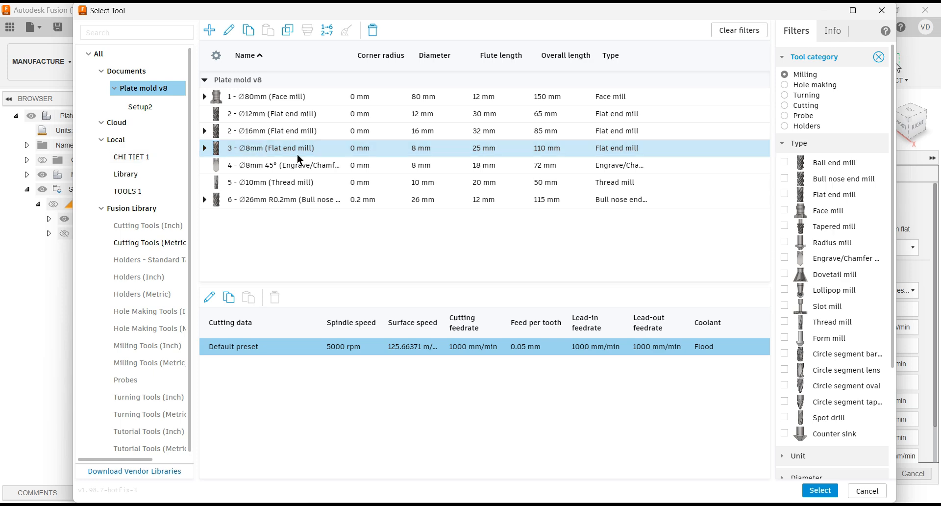
{"action": "left_click", "coordinate": [319, 155]}
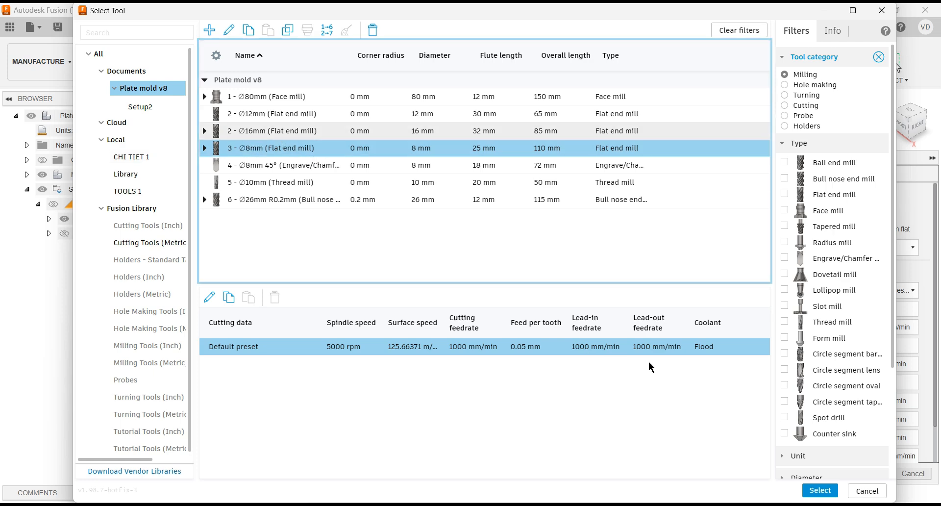
{"action": "left_click", "coordinate": [819, 489]}
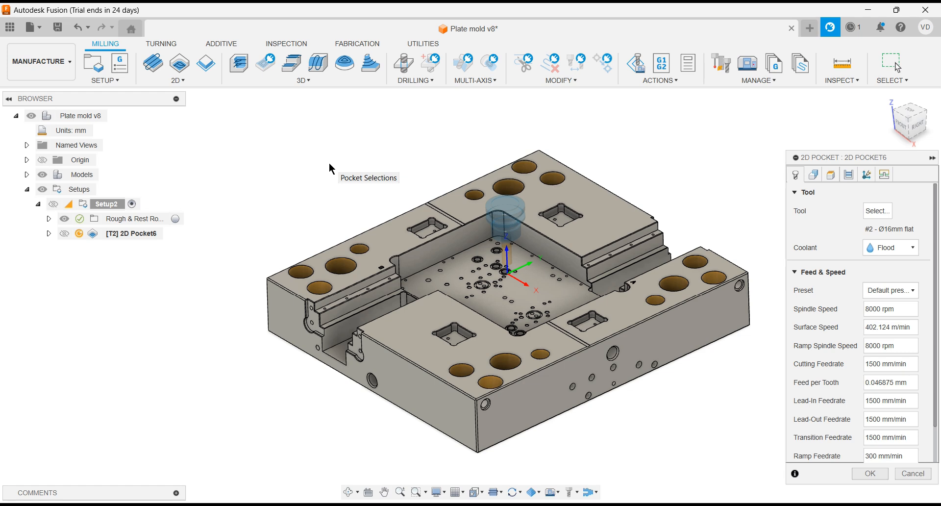
Show Sketch4 and select its closed outline around the central cavity floor as the pocket geometry
{"action": "left_click", "coordinate": [813, 178]}
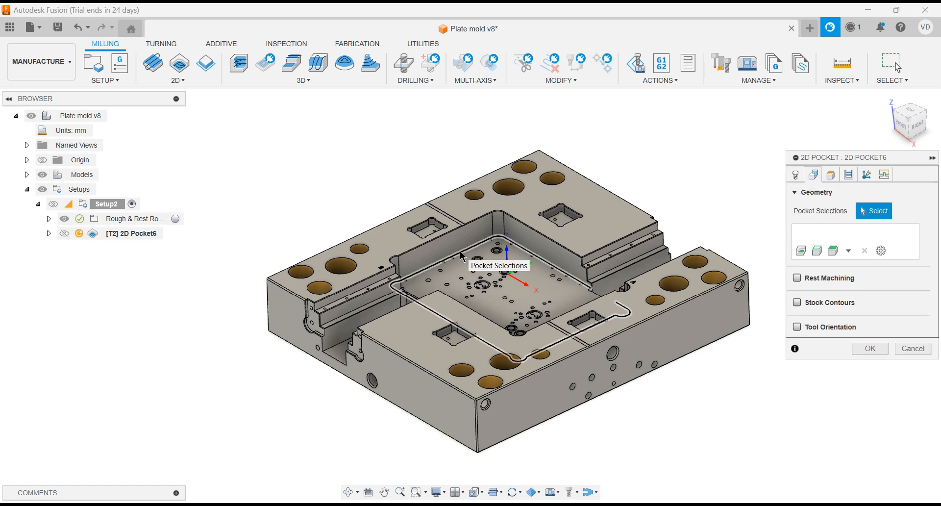
{"action": "left_click", "coordinate": [27, 174]}
{"action": "left_click", "coordinate": [75, 307]}
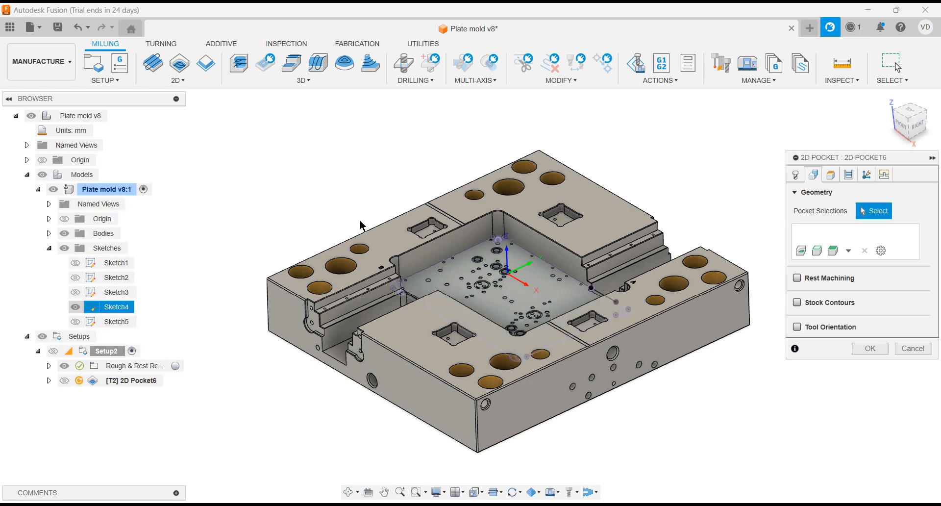
{"action": "left_click", "coordinate": [465, 257]}
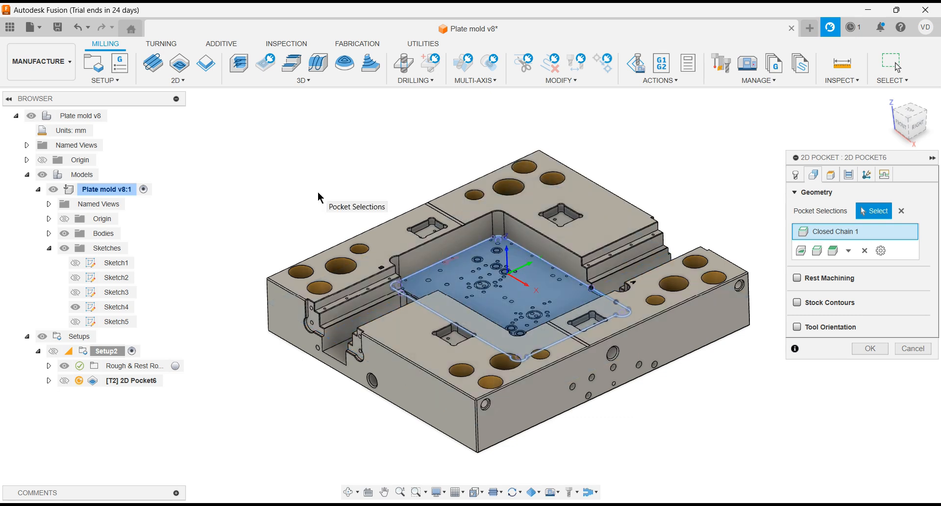
Edit the closed pocket chain and toggle its Reverse option off and on again
{"action": "left_click", "coordinate": [883, 250]}
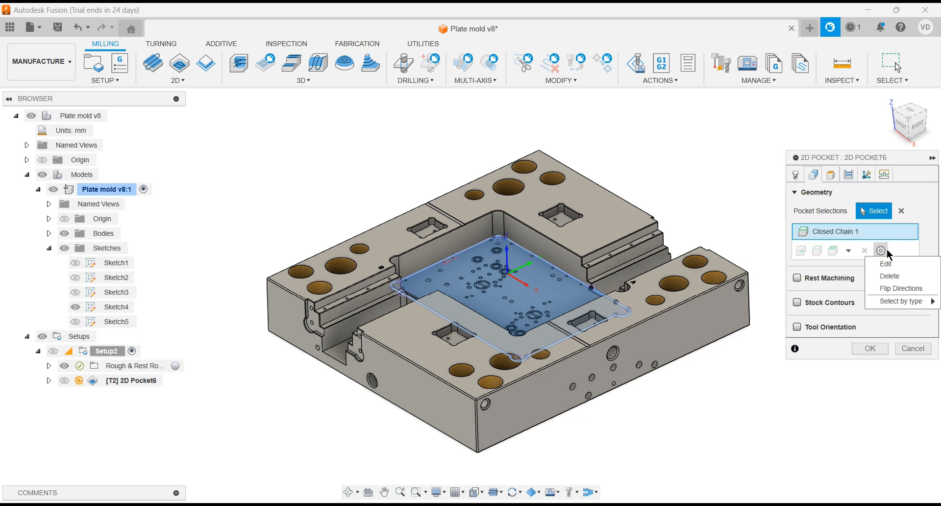
{"action": "left_click", "coordinate": [889, 264]}
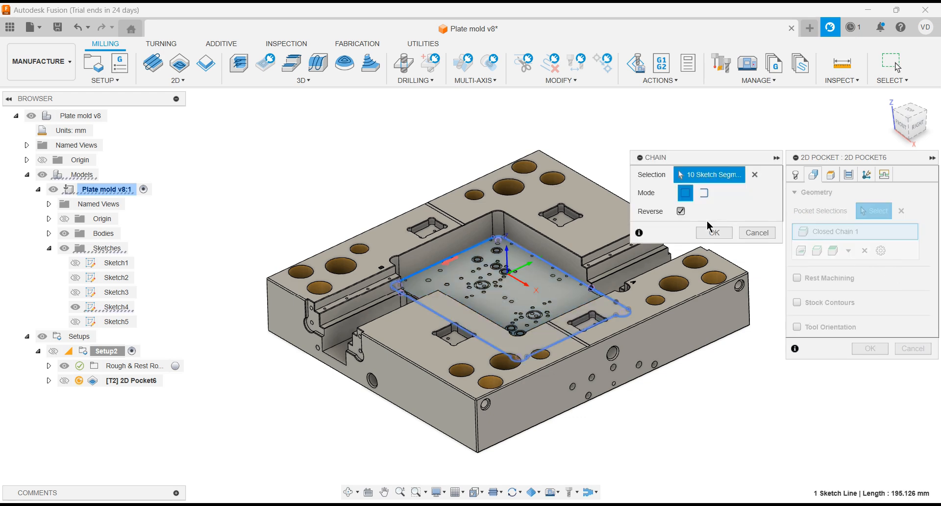
{"action": "left_click", "coordinate": [681, 211]}
{"action": "left_click", "coordinate": [682, 213]}
{"action": "left_click", "coordinate": [714, 233]}
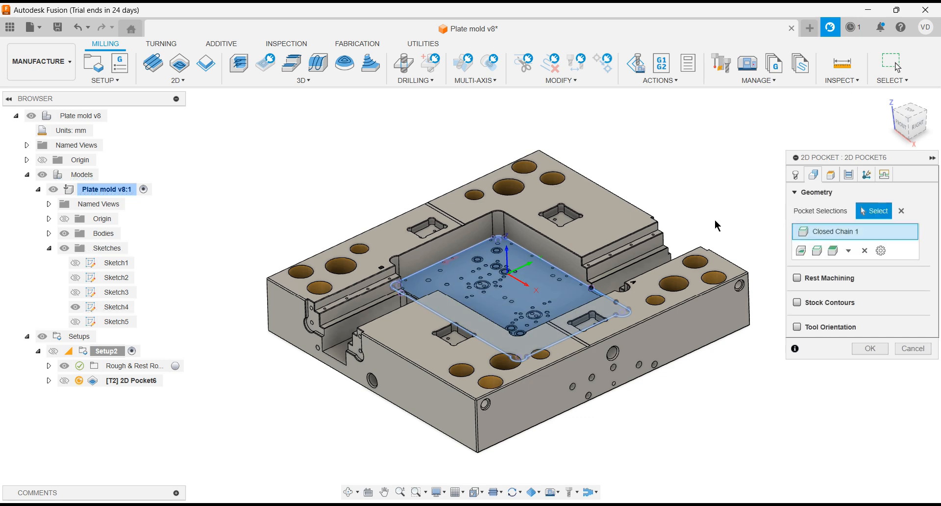
Set the pocket's clearance height offset to 100 mm, retract offset to 20 mm and feed offset to 3 mm
{"action": "left_click", "coordinate": [831, 175]}
{"action": "left_click", "coordinate": [843, 233]}
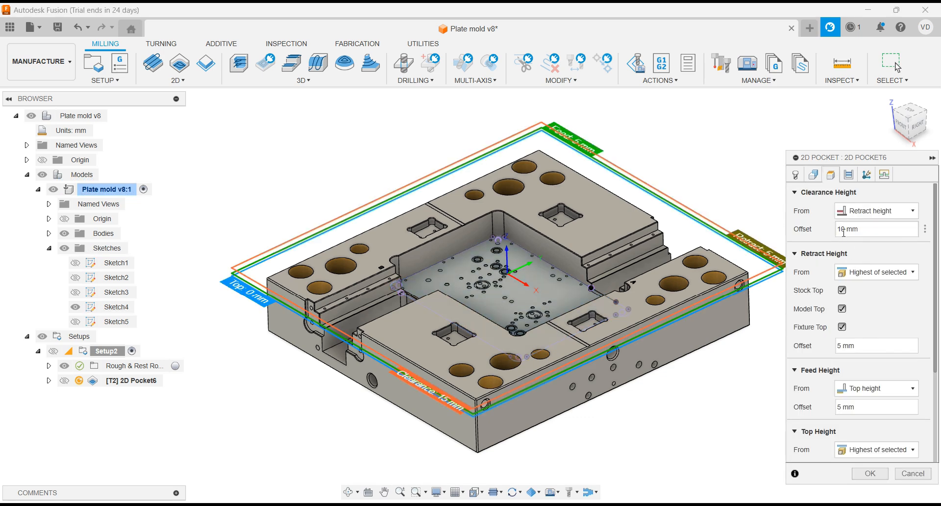
{"action": "type", "text": "0"}
{"action": "left_click", "coordinate": [841, 345]}
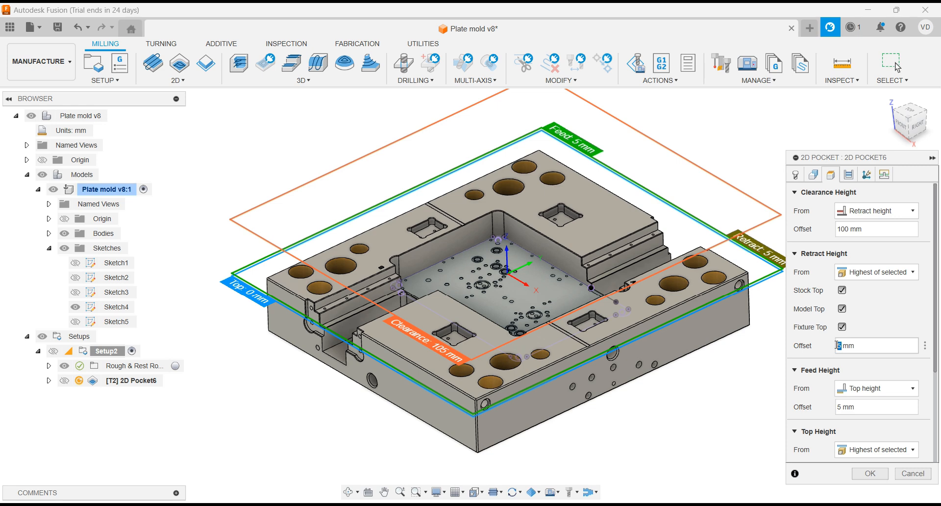
{"action": "type", "text": "20"}
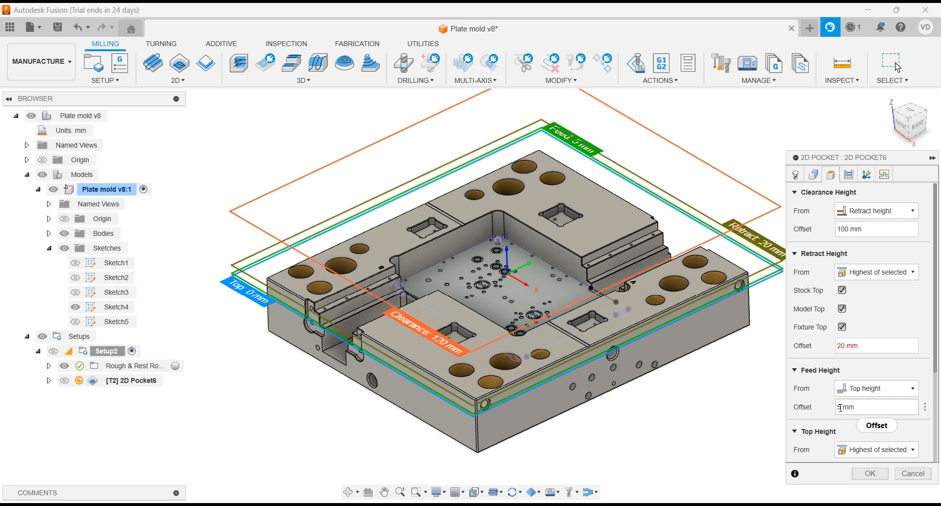
{"action": "left_click_drag", "start_coordinate": [841, 407], "coordinate": [837, 407]}
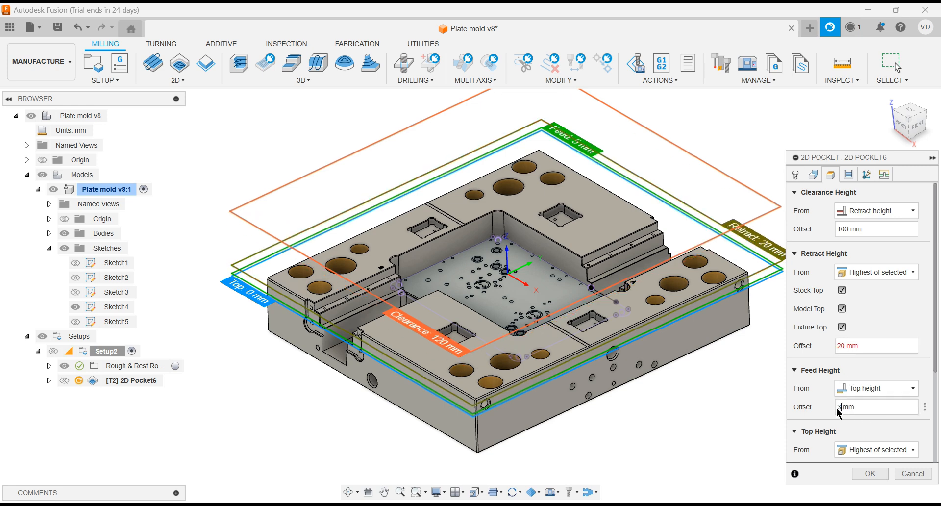
{"action": "type", "text": "3"}
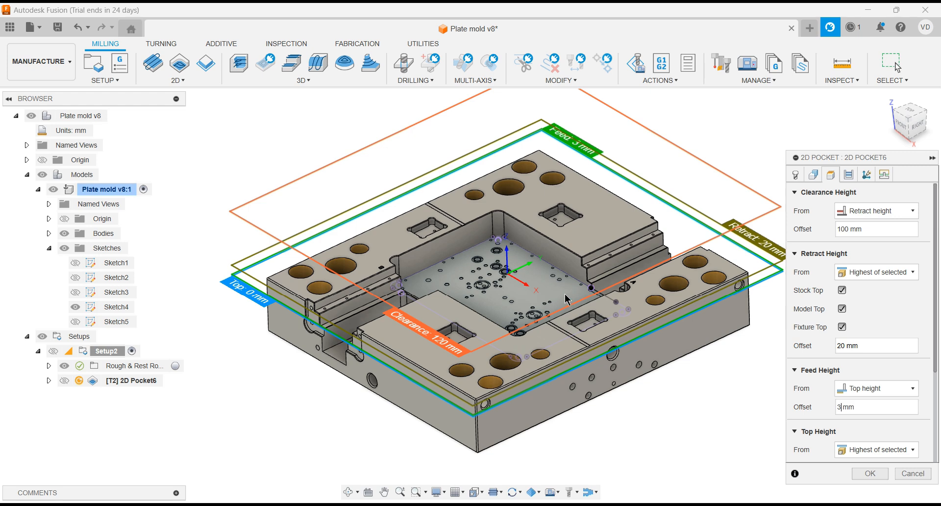
Try referencing the feed height from the selected contour(s) and return it to Top height
{"action": "left_click", "coordinate": [880, 392]}
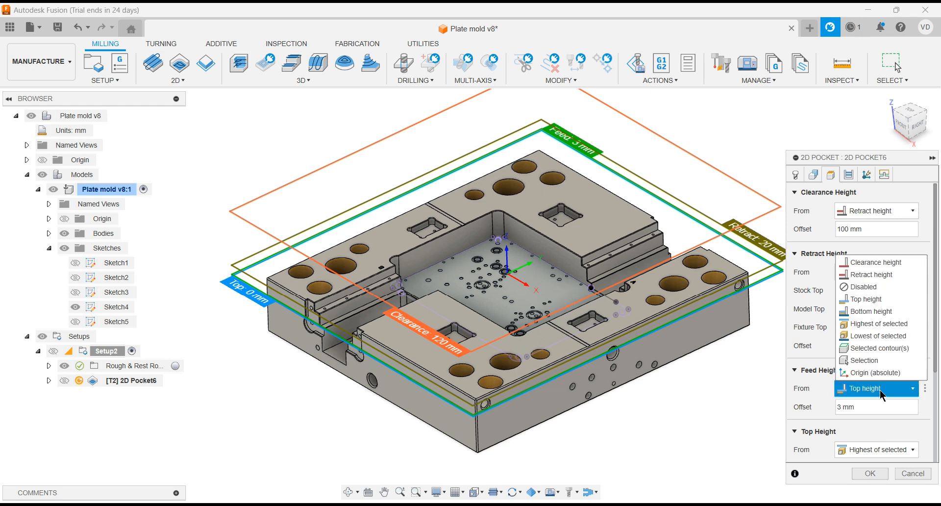
{"action": "left_click", "coordinate": [877, 347]}
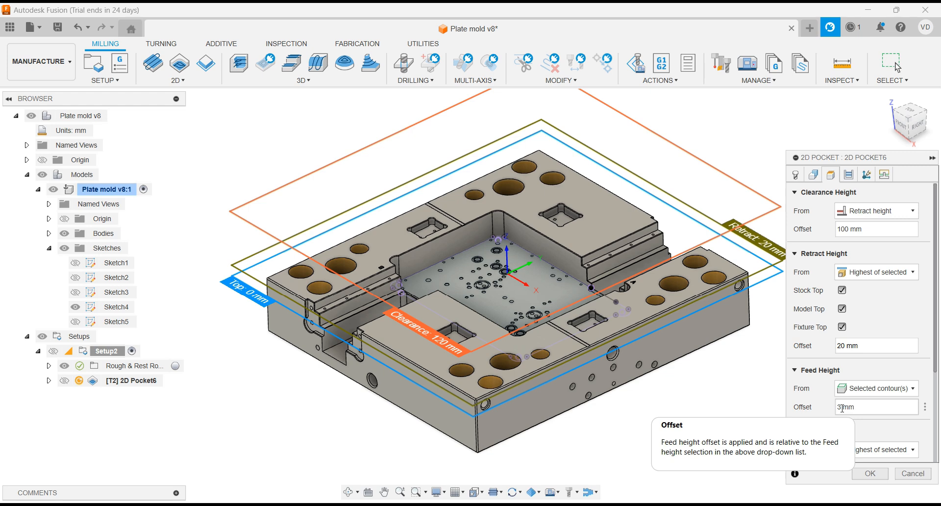
{"action": "left_click_drag", "start_coordinate": [935, 371], "coordinate": [936, 447]}
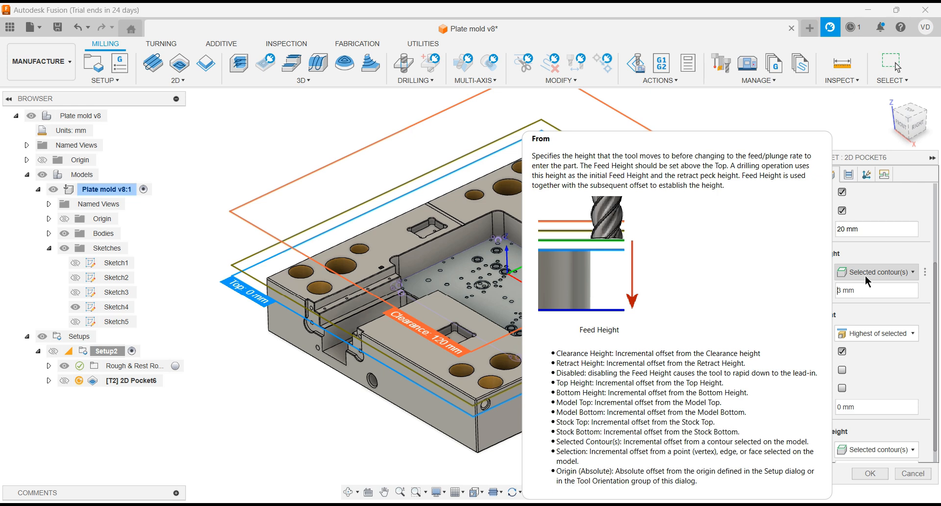
{"action": "left_click", "coordinate": [876, 272]}
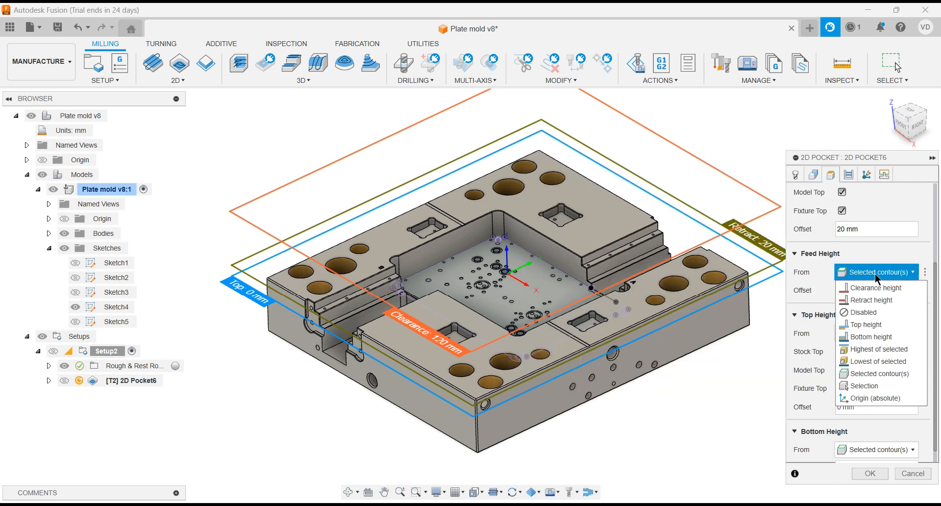
{"action": "left_click", "coordinate": [874, 328]}
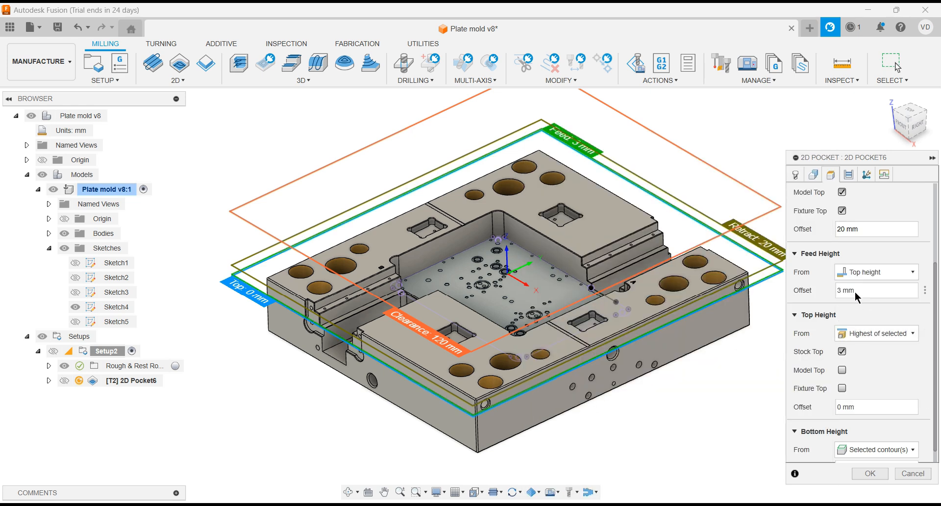
Reference the top height from the selected contour(s) with a 3 mm offset
{"action": "left_click", "coordinate": [863, 335]}
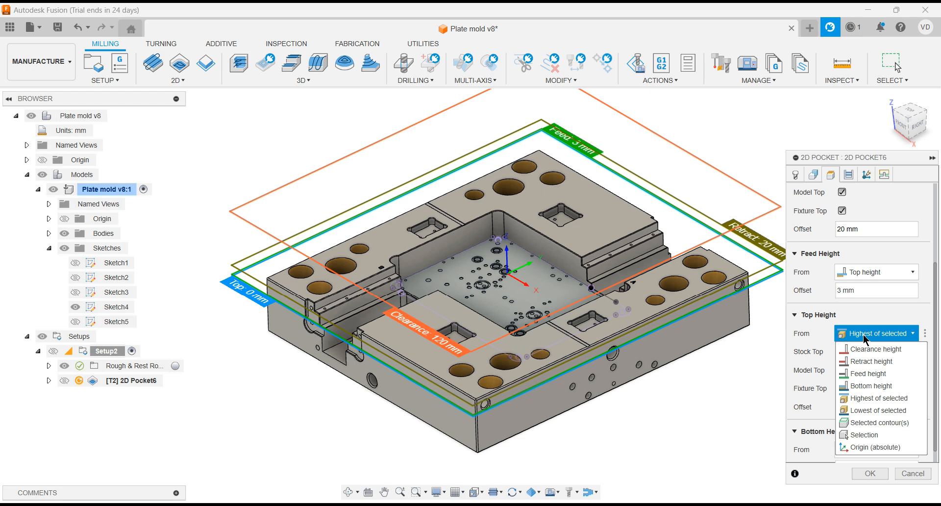
{"action": "left_click", "coordinate": [877, 422]}
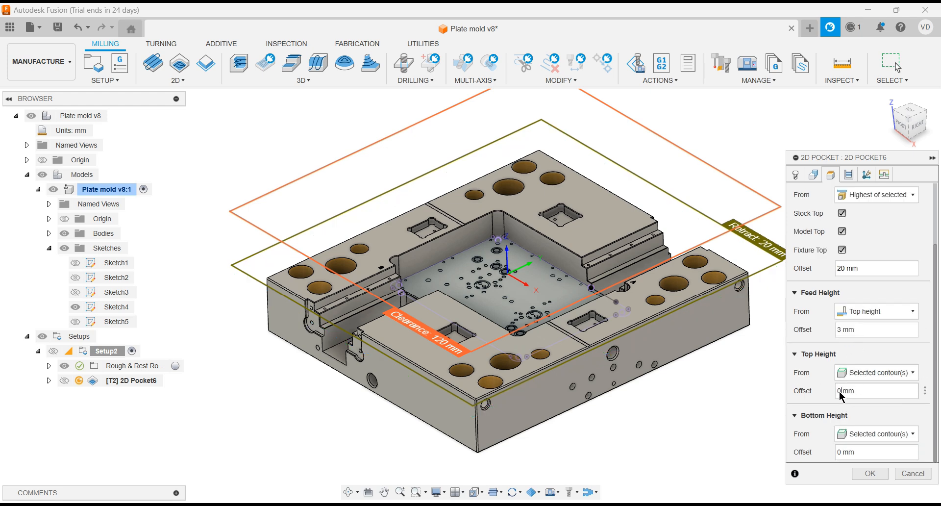
{"action": "type", "text": "3"}
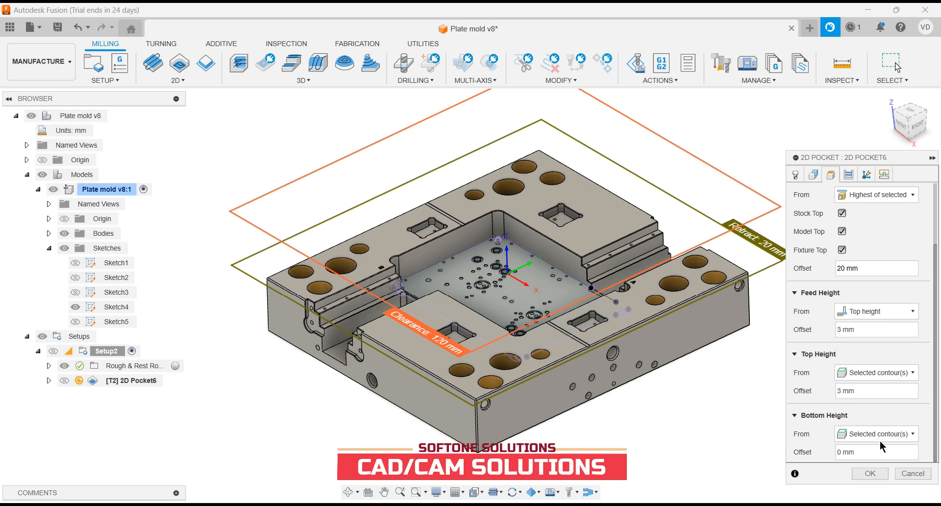
Set the axial stock to leave to 0 mm and the radial to 1 mm, and enable smoothing for the passes
{"action": "left_click", "coordinate": [849, 179]}
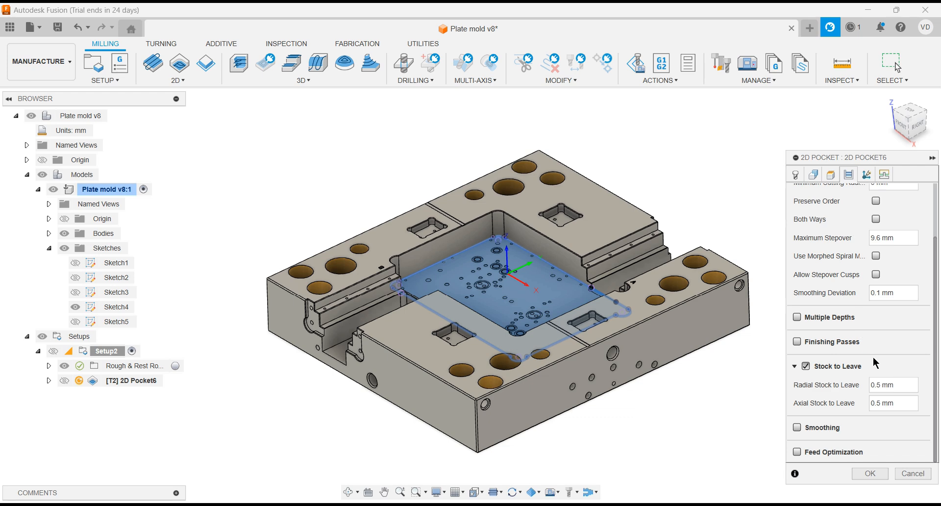
{"action": "double_click", "coordinate": [871, 403]}
{"action": "type", "text": "0"}
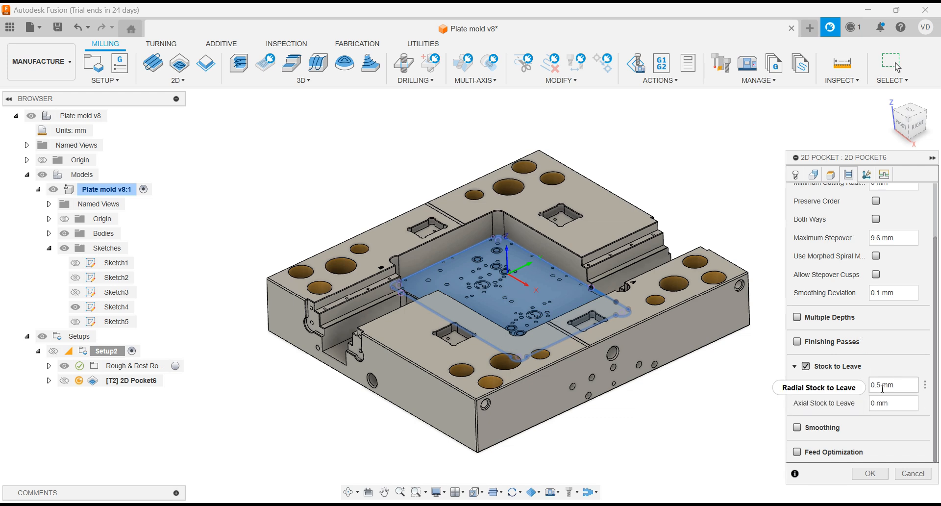
{"action": "double_click", "coordinate": [879, 385]}
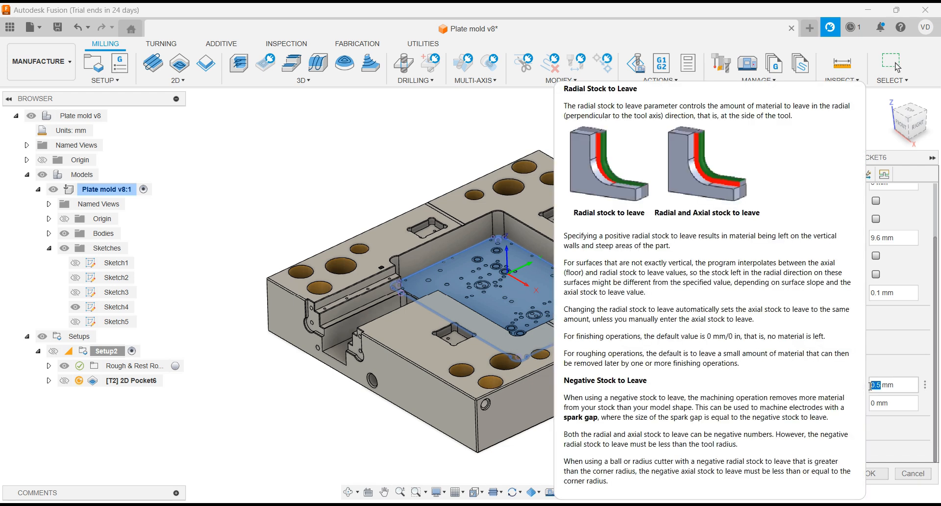
{"action": "type", "text": "1"}
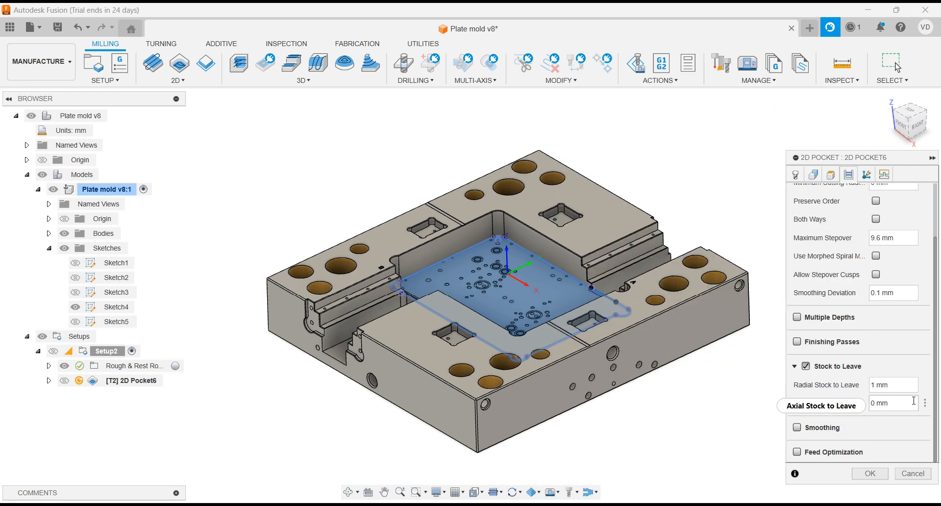
{"action": "left_click", "coordinate": [796, 427]}
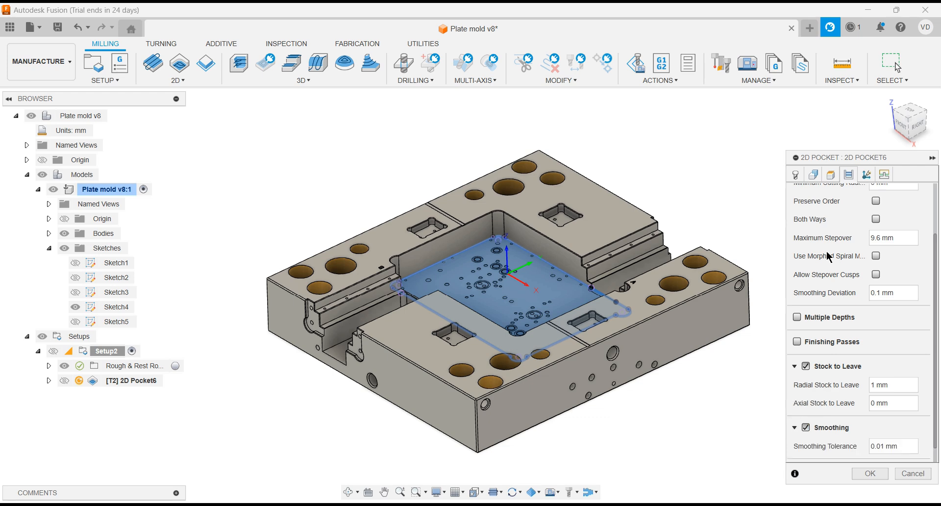
Set the pocket's vertical lead-in radius and linear lead-in distance to 0 mm
{"action": "left_click_drag", "start_coordinate": [835, 158], "coordinate": [743, 57]}
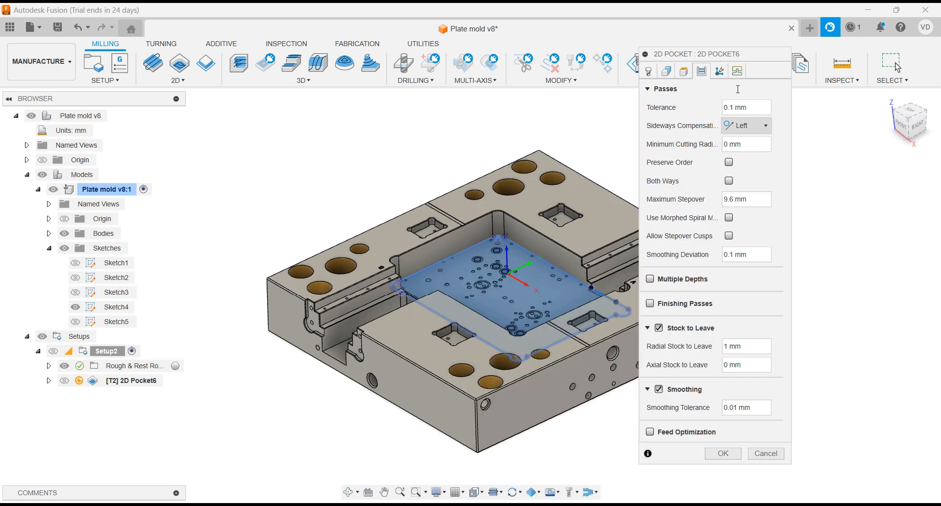
{"action": "left_click", "coordinate": [737, 71]}
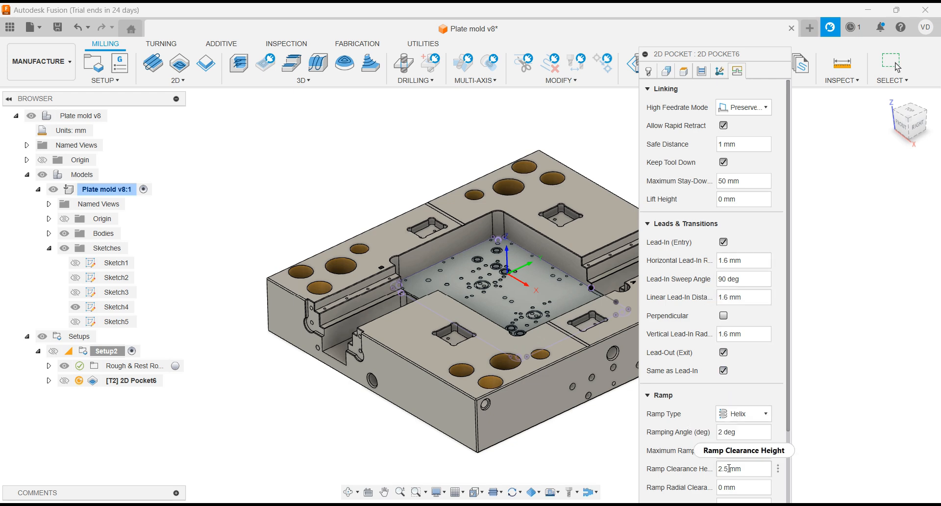
{"action": "double_click", "coordinate": [727, 334]}
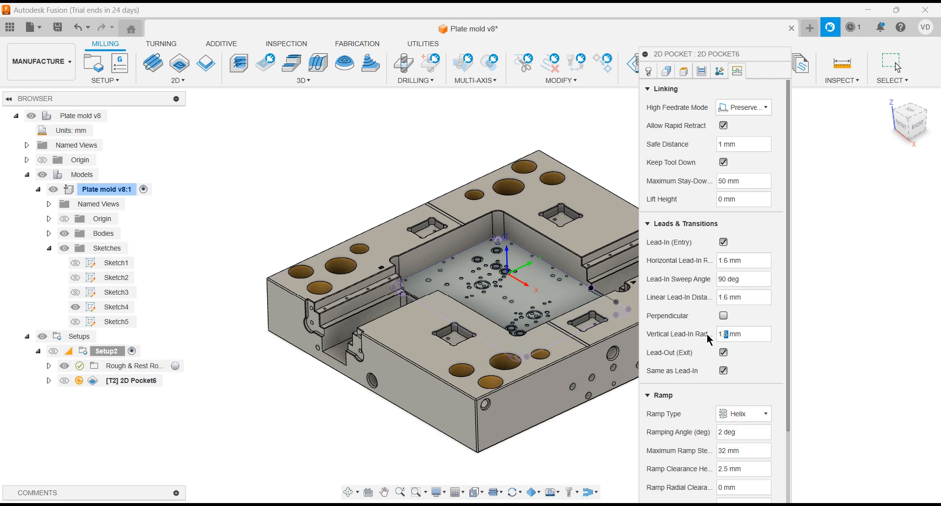
{"action": "type", "text": "0"}
{"action": "left_click_drag", "start_coordinate": [722, 335], "coordinate": [715, 336]}
{"action": "type", "text": "0"}
{"action": "left_click_drag", "start_coordinate": [727, 298], "coordinate": [735, 297]}
{"action": "type", "text": "0"}
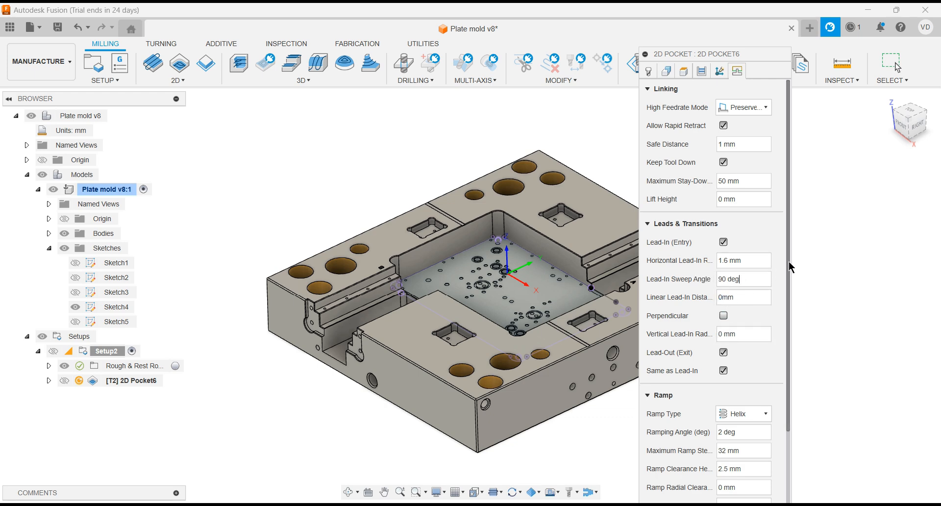
Set the ramp clearance height to 2 mm and generate the 2D Pocket toolpath
{"action": "left_click_drag", "start_coordinate": [789, 263], "coordinate": [792, 377]}
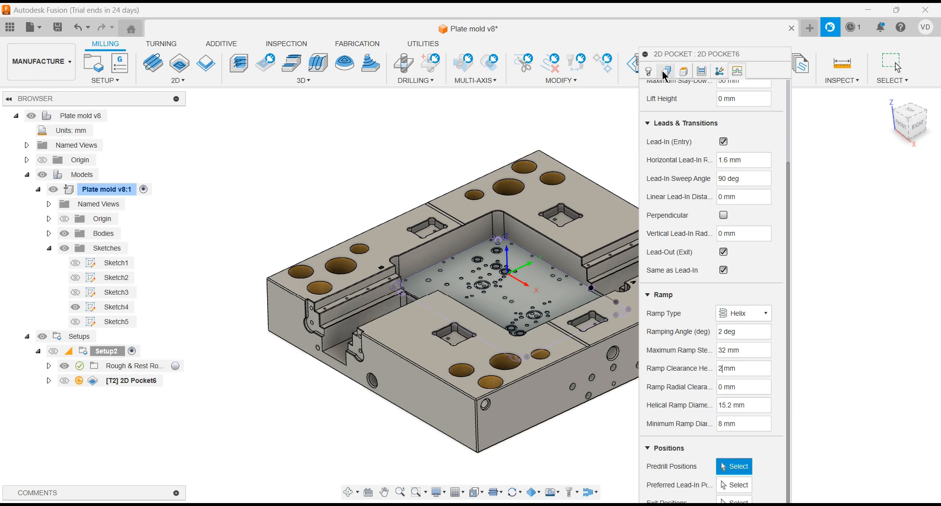
{"action": "left_click", "coordinate": [647, 72]}
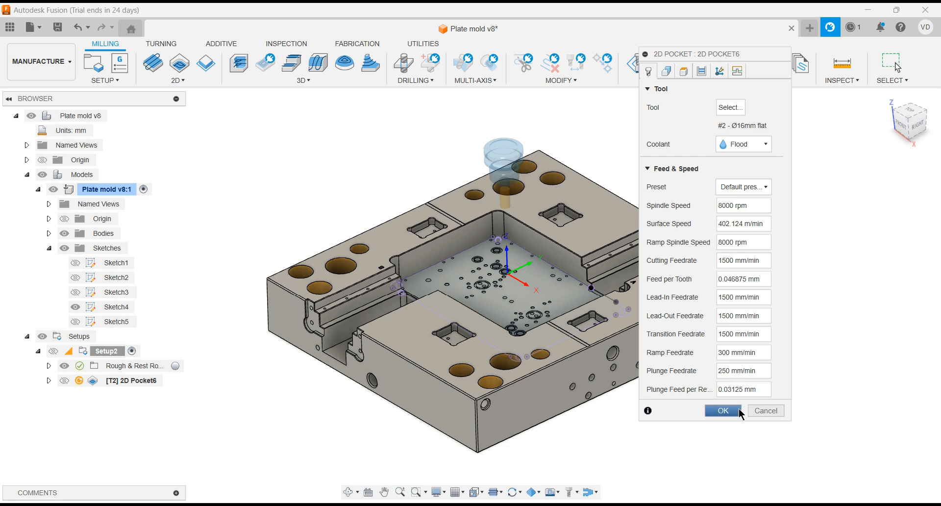
{"action": "left_click", "coordinate": [723, 411]}
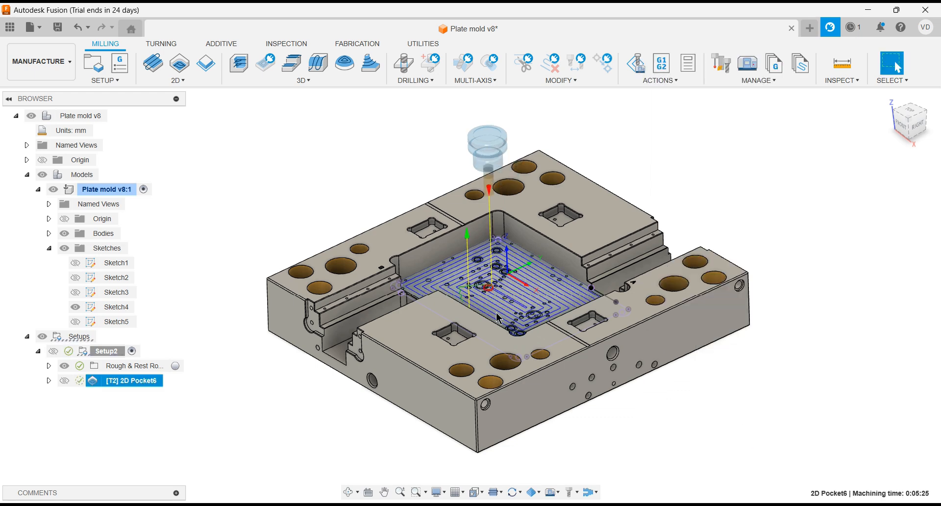
Hide Sketch4 to view the pocket toolpath on the cavity floor
{"action": "scroll", "coordinate": [486, 289], "scroll_direction": "up", "scroll_amount": 5}
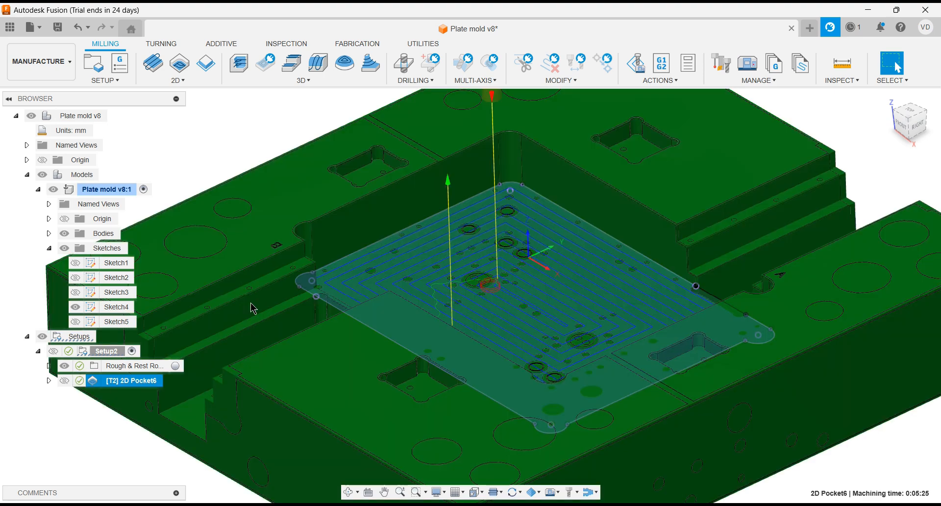
{"action": "left_click", "coordinate": [75, 306]}
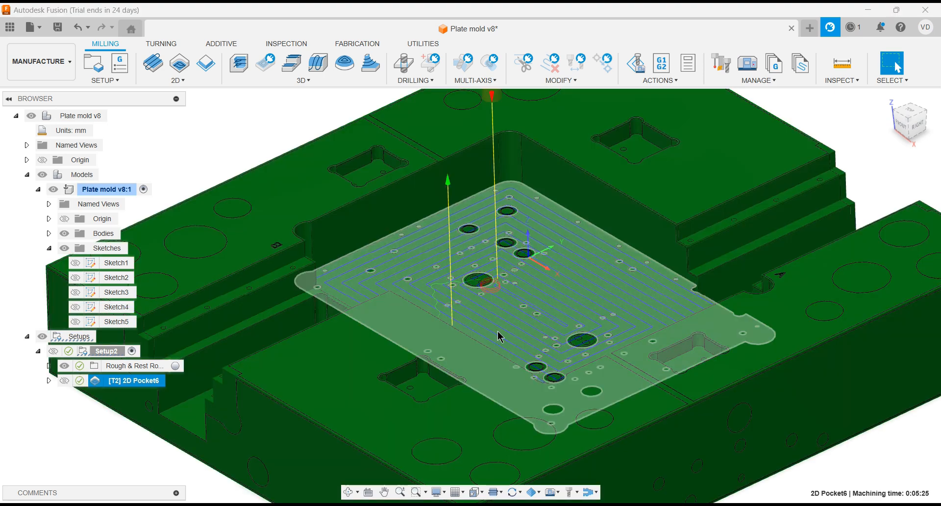
{"action": "scroll", "coordinate": [496, 289], "scroll_direction": "down", "scroll_amount": 3}
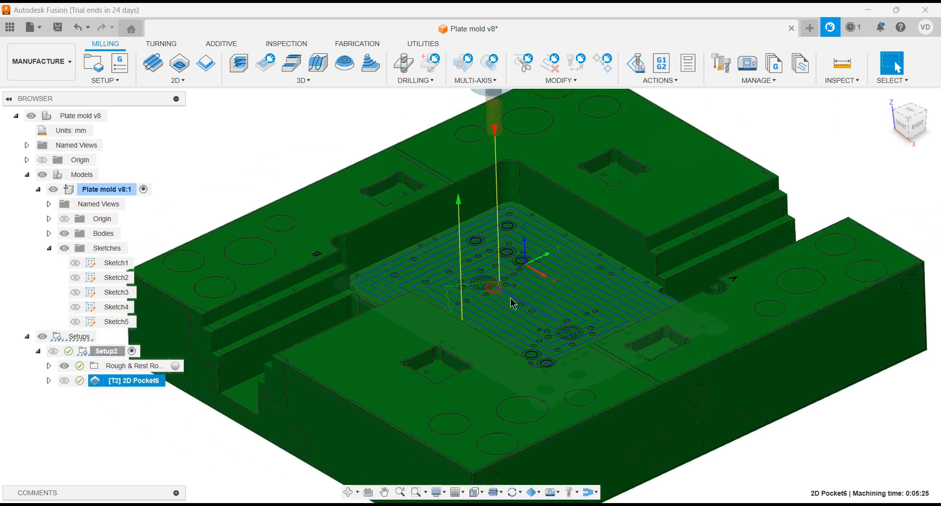
{"action": "mouse_move", "coordinate": [572, 390]}
{"action": "middle_mouse_down", "text": "shift"}
{"action": "mouse_move", "coordinate": [560, 390]}
{"action": "mouse_move", "coordinate": [584, 385]}
{"action": "mouse_move", "coordinate": [568, 387]}
{"action": "mouse_move", "coordinate": [576, 385]}
{"action": "middle_mouse_up", "text": "shift"}
{"action": "scroll", "coordinate": [610, 323], "scroll_direction": "down", "scroll_amount": 2}
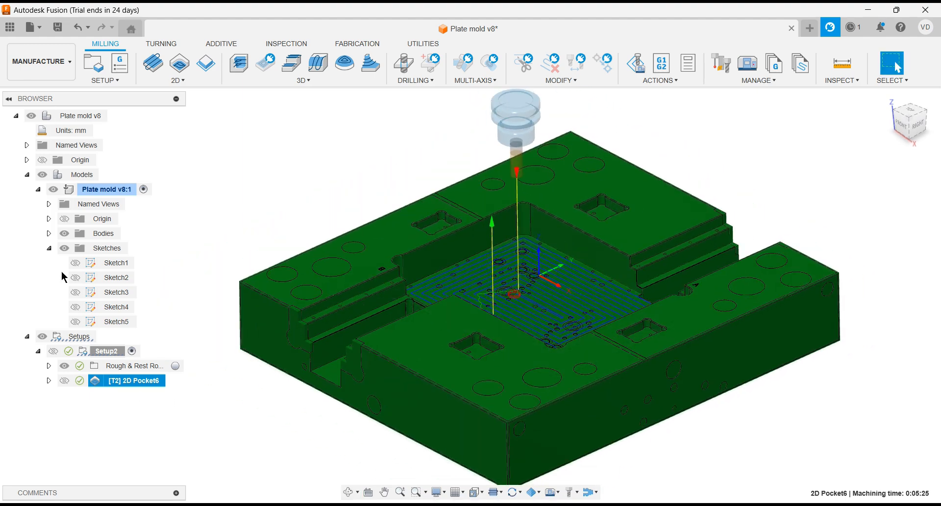
Open the simulation of the 2D Pocket with full model opacity, stock display enabled and the toolpath mode set to Tail
{"action": "right_click", "coordinate": [134, 382]}
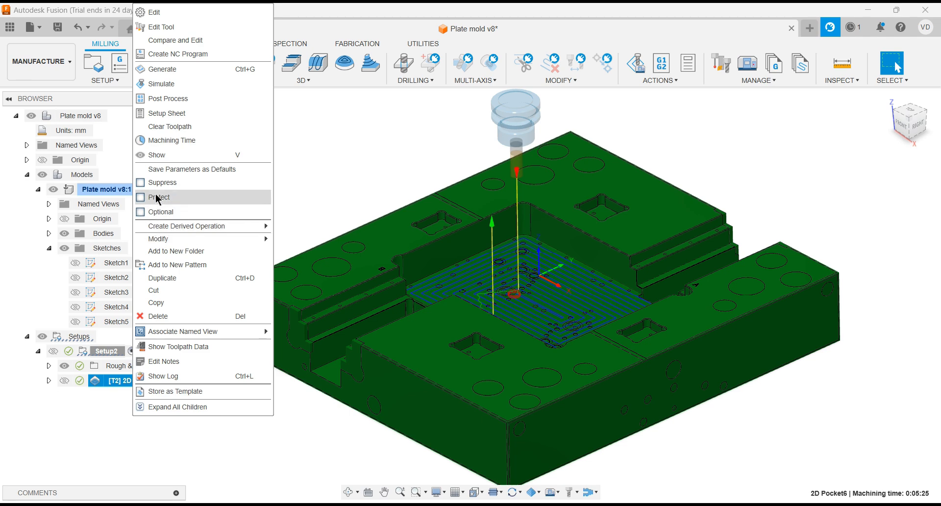
{"action": "left_click", "coordinate": [157, 85]}
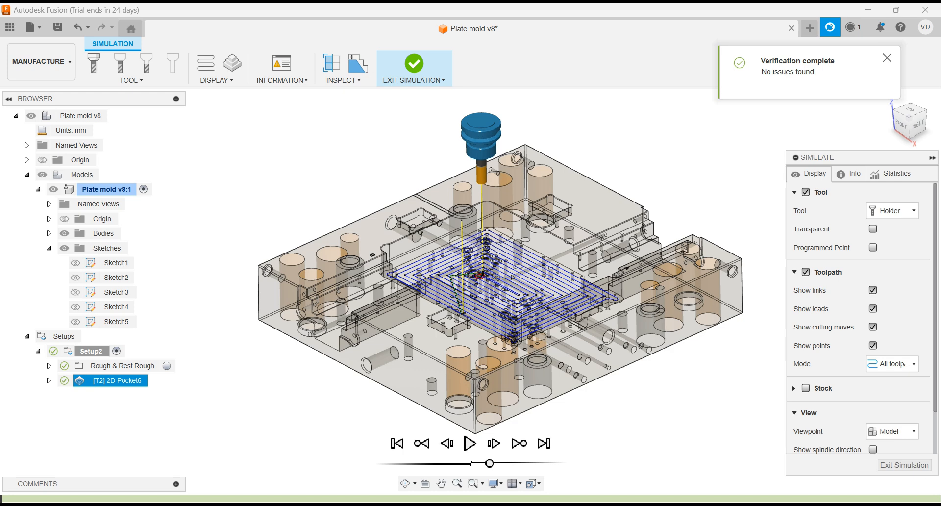
{"action": "left_click_drag", "start_coordinate": [935, 289], "coordinate": [930, 387]}
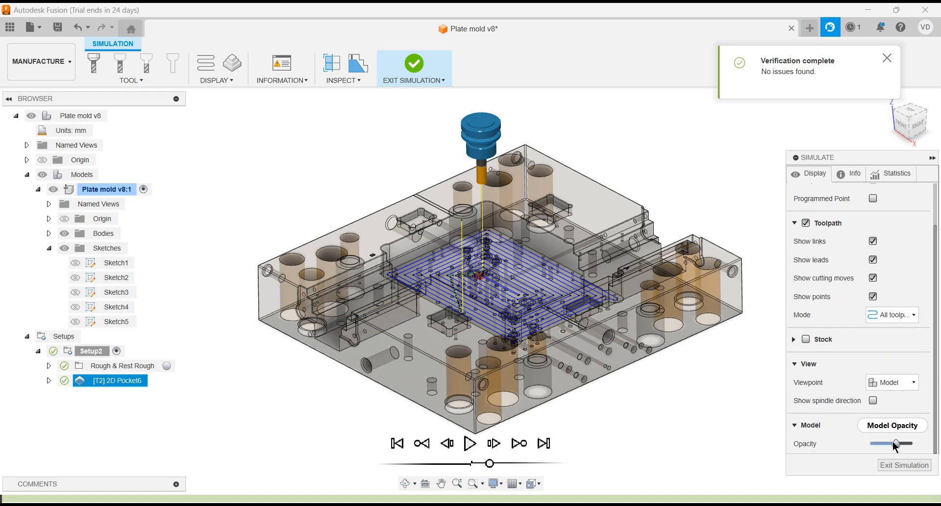
{"action": "left_click_drag", "start_coordinate": [895, 445], "coordinate": [915, 447]}
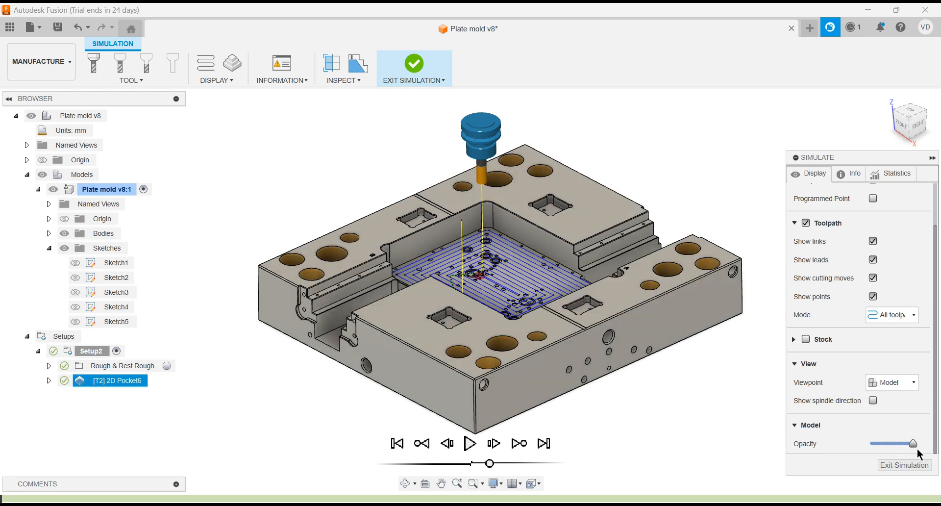
{"action": "left_click", "coordinate": [805, 339]}
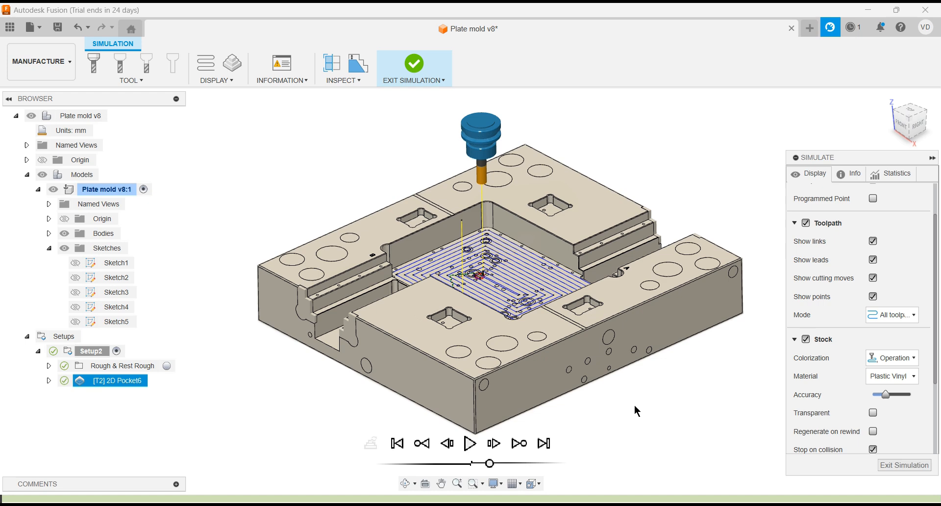
{"action": "left_click", "coordinate": [904, 316]}
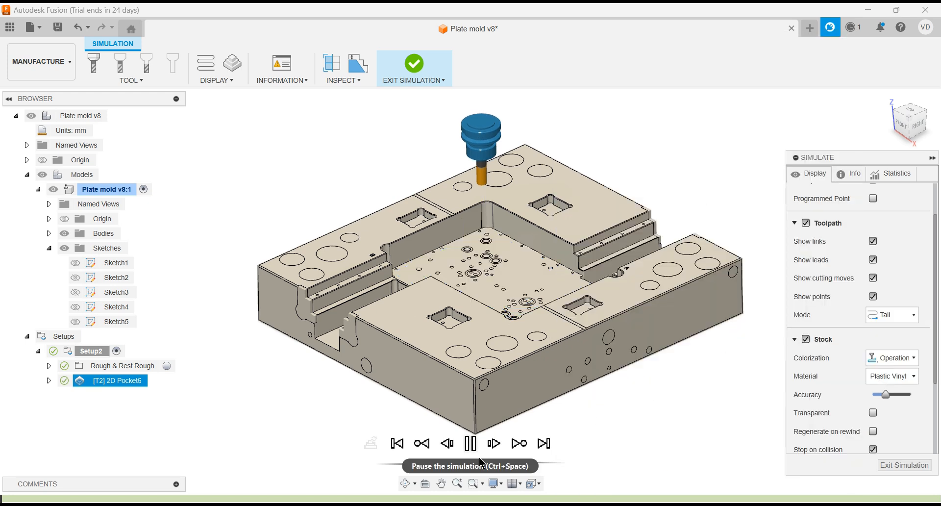
Play the pocket simulation at increased speed with toolpath points hidden, and exit it once the cavity floor is cut
{"action": "left_click_drag", "start_coordinate": [490, 463], "coordinate": [511, 464]}
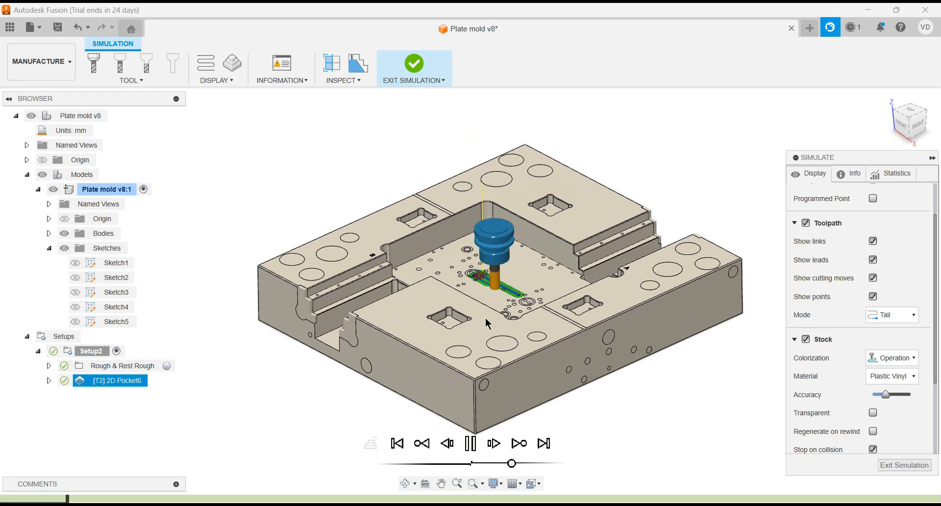
{"action": "scroll", "coordinate": [487, 324], "scroll_direction": "up", "scroll_amount": 3}
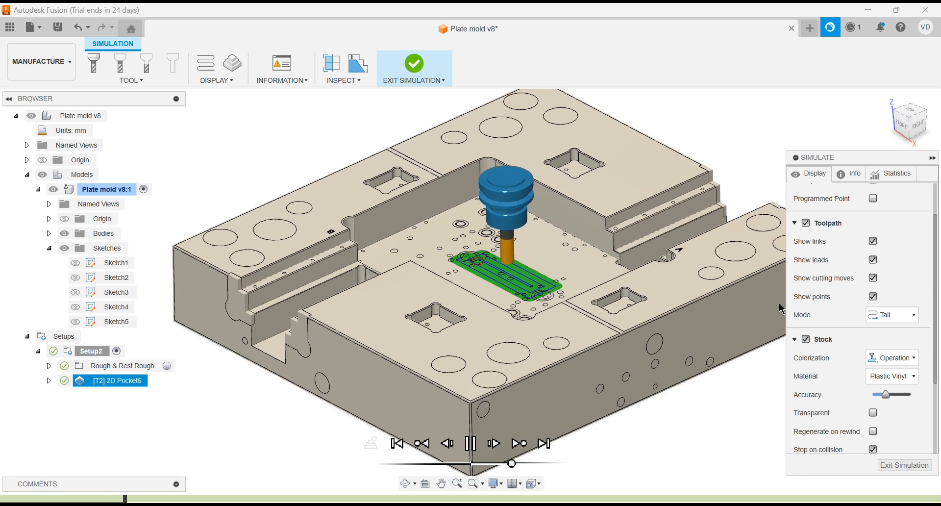
{"action": "left_click", "coordinate": [872, 297]}
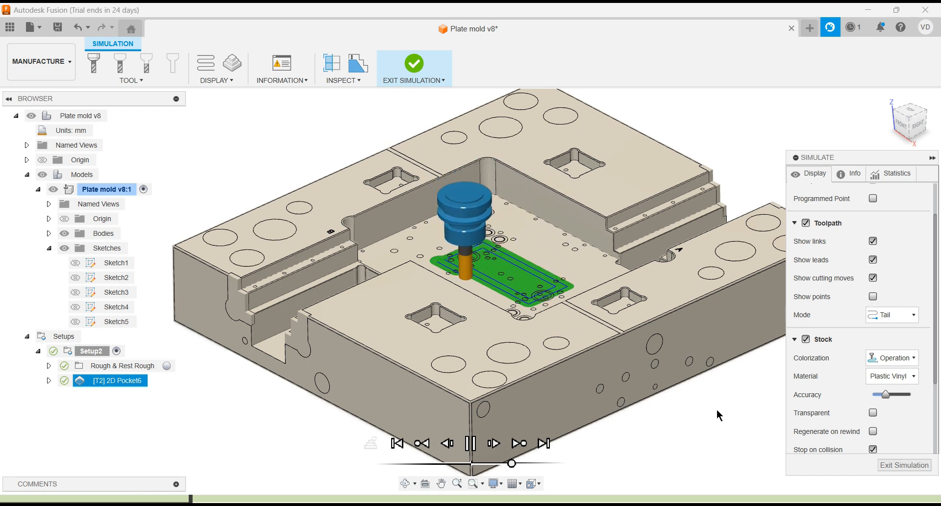
{"action": "left_click_drag", "start_coordinate": [512, 463], "coordinate": [536, 467]}
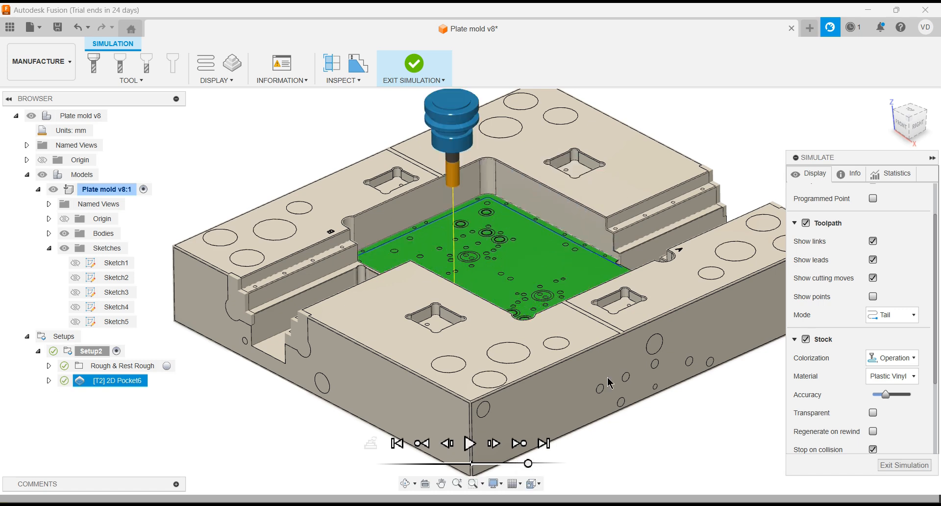
{"action": "left_click", "coordinate": [890, 465]}
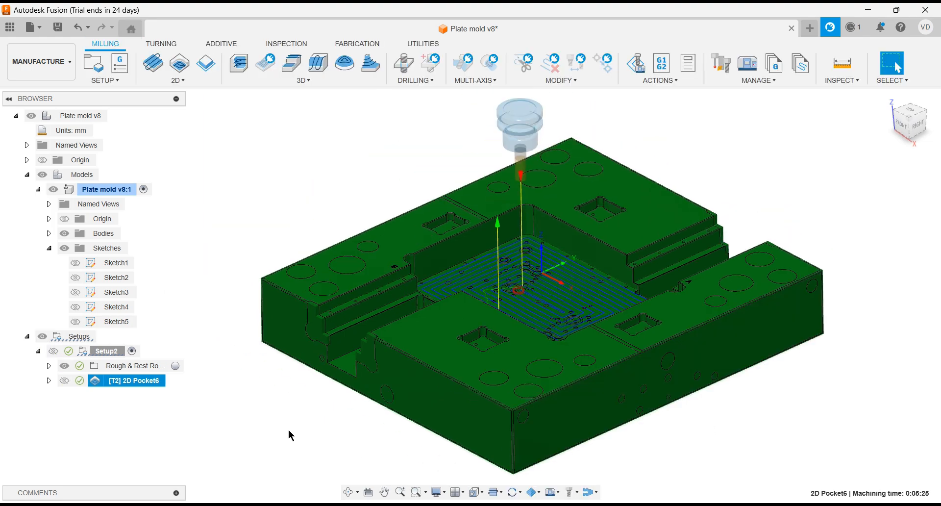
Inspect the pocket toolpath's entry and exit moves close up near the cavity wall, and deselect the operation
{"action": "middle_click_drag", "start_coordinate": [518, 373], "coordinate": [471, 347], "text": "shift"}
{"action": "scroll", "coordinate": [472, 347], "scroll_direction": "up", "scroll_amount": 10}
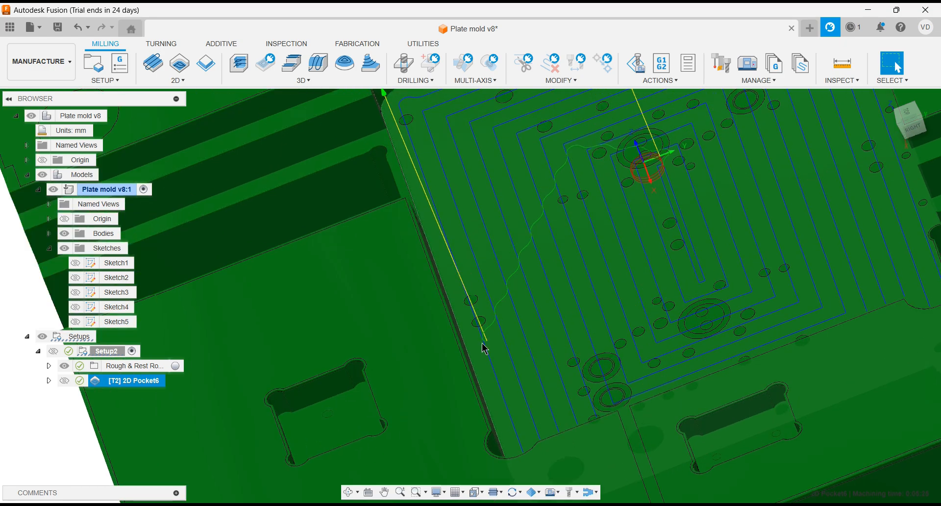
{"action": "scroll", "coordinate": [486, 350], "scroll_direction": "up", "scroll_amount": 3}
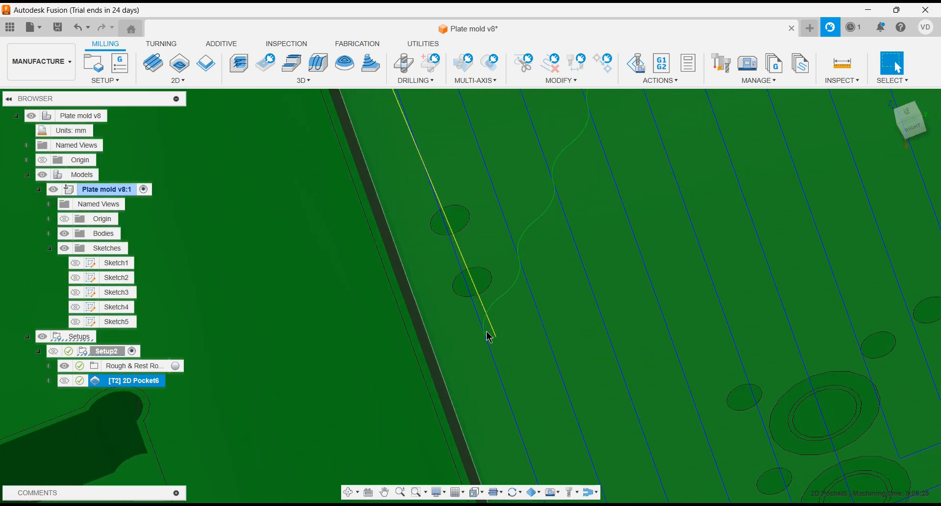
{"action": "middle_click_drag", "start_coordinate": [486, 331], "coordinate": [544, 297], "text": "shift"}
{"action": "scroll", "coordinate": [494, 333], "scroll_direction": "down", "scroll_amount": 12}
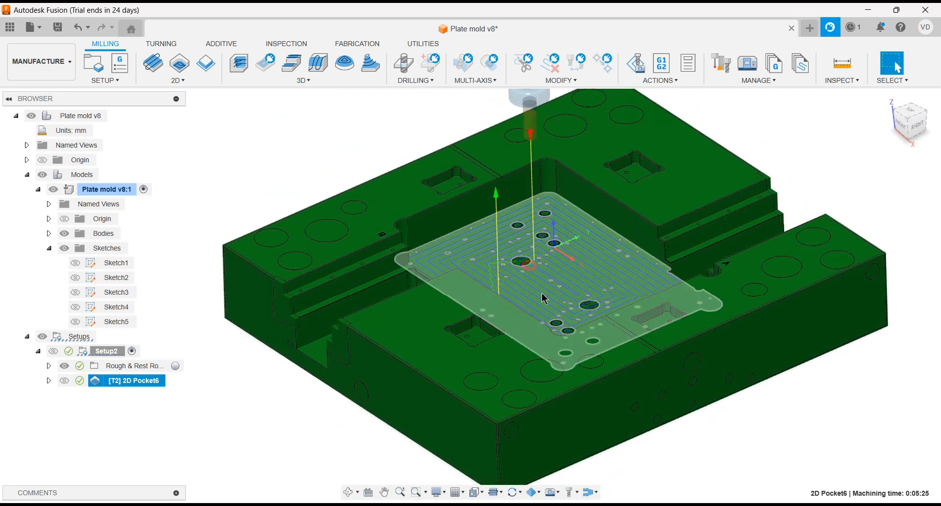
{"action": "left_click", "coordinate": [307, 196]}
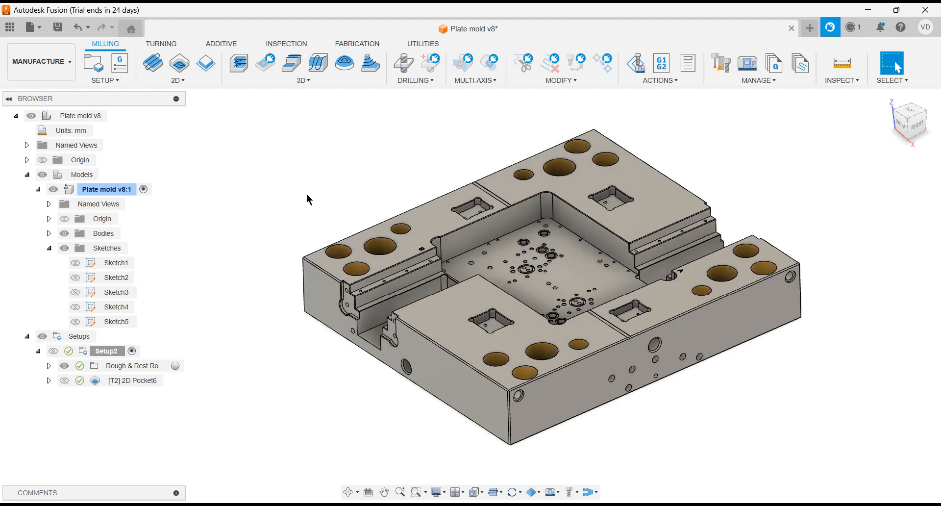
Start a 2D Contour operation with the Ø16 mm flat end mill and show Sketch4
{"action": "left_click", "coordinate": [316, 83]}
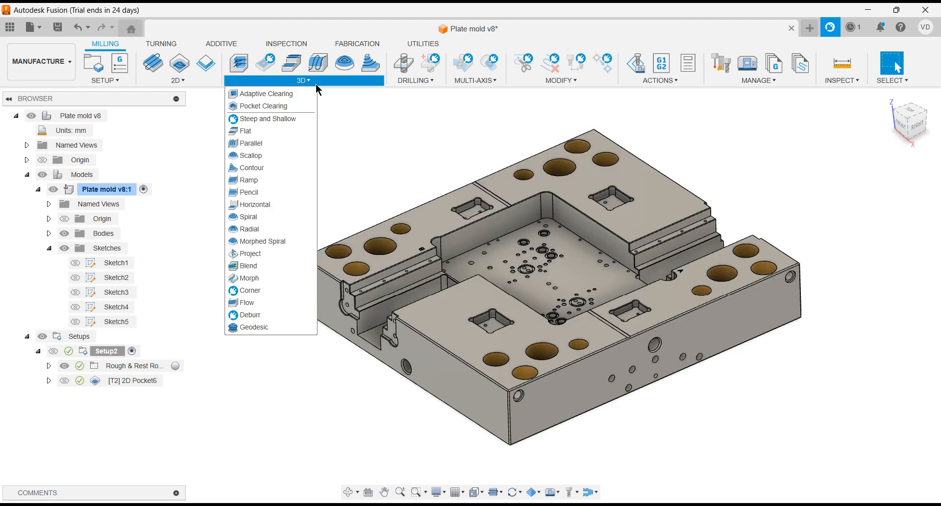
{"action": "left_click", "coordinate": [198, 82]}
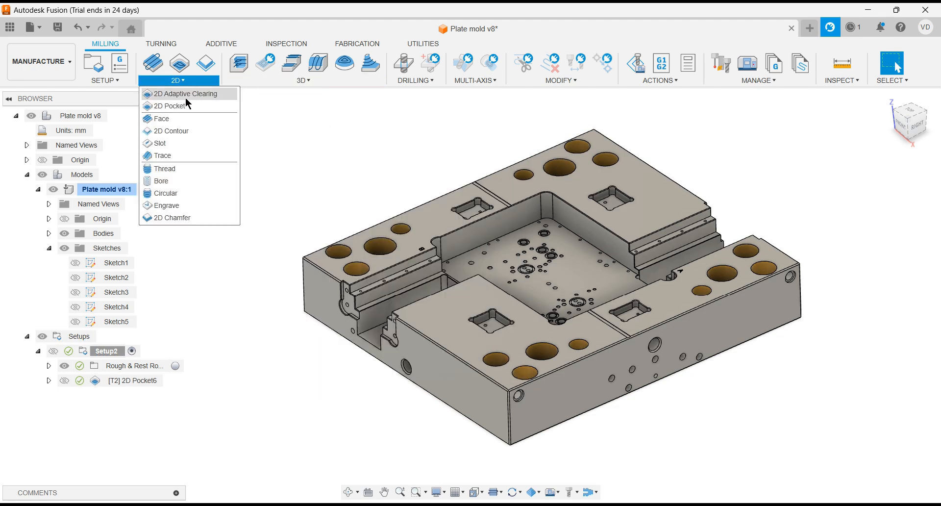
{"action": "left_click", "coordinate": [309, 189]}
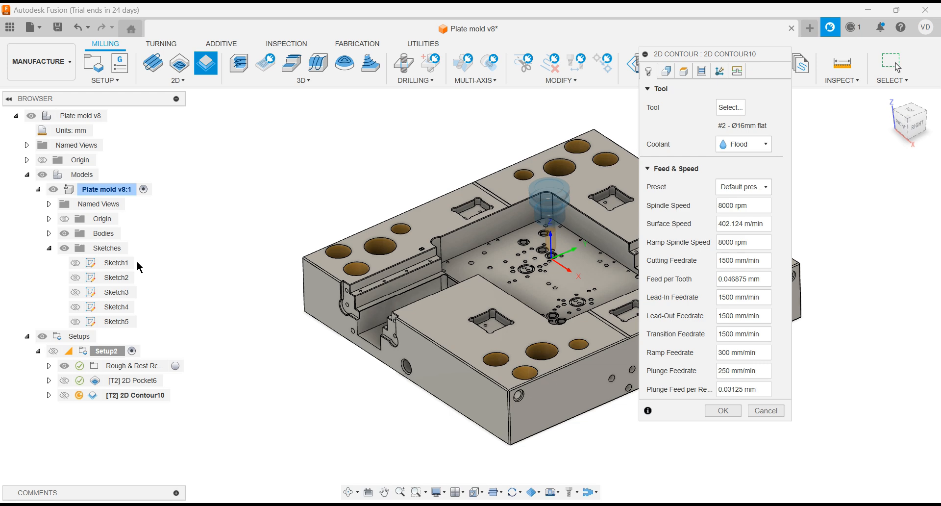
{"action": "left_click", "coordinate": [76, 306]}
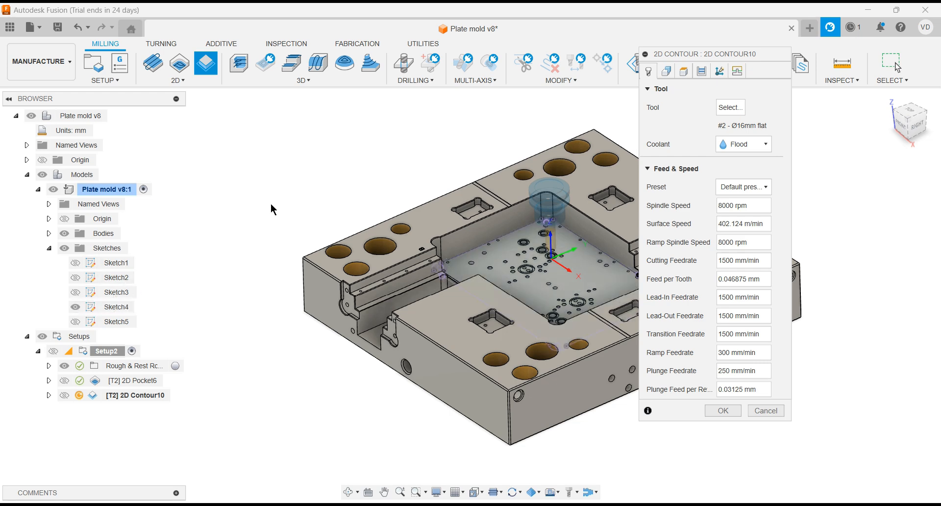
Select the Sketch4 outline around the cavity floor as the 2D Contour geometry
{"action": "scroll", "coordinate": [262, 213], "scroll_direction": "down", "scroll_amount": 1}
{"action": "scroll", "coordinate": [428, 193], "scroll_direction": "up", "scroll_amount": 2}
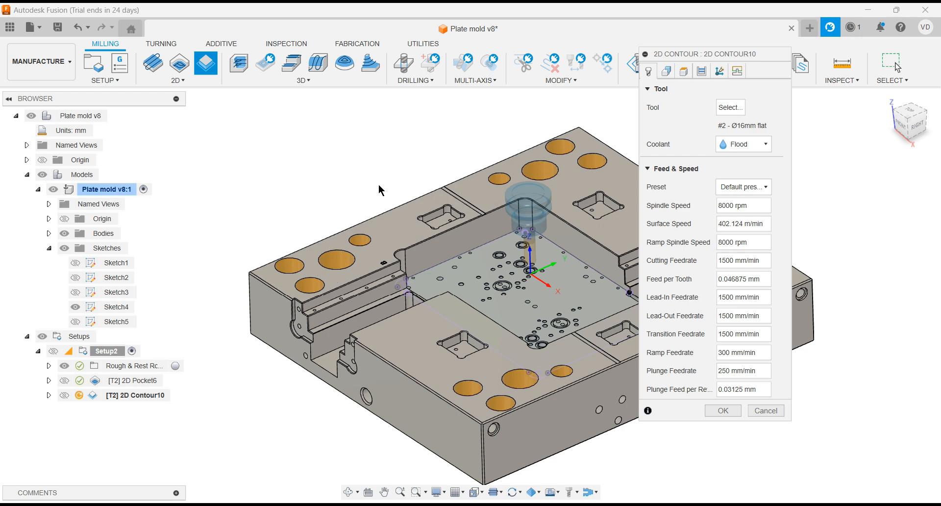
{"action": "middle_click_drag", "start_coordinate": [333, 164], "coordinate": [326, 193], "text": "shift"}
{"action": "scroll", "coordinate": [522, 284], "scroll_direction": "up", "scroll_amount": 2}
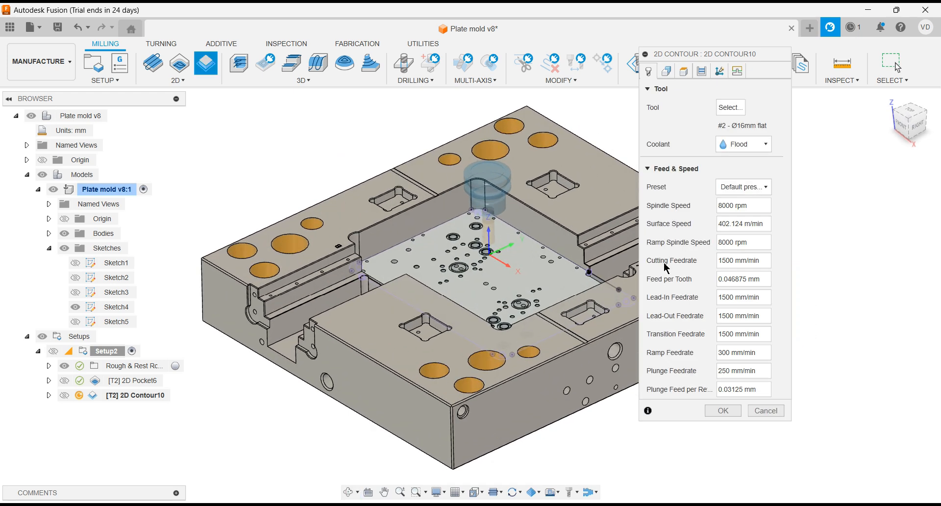
{"action": "left_click", "coordinate": [665, 72]}
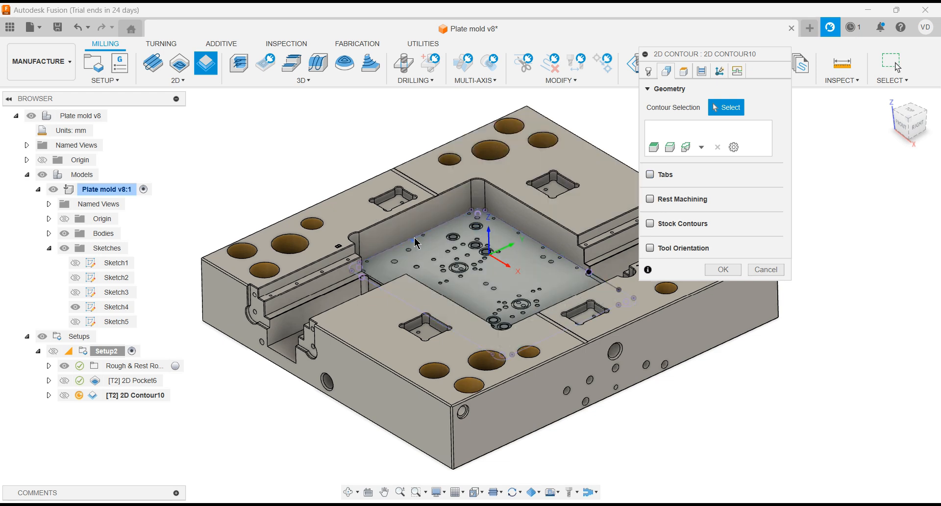
{"action": "left_click", "coordinate": [578, 268]}
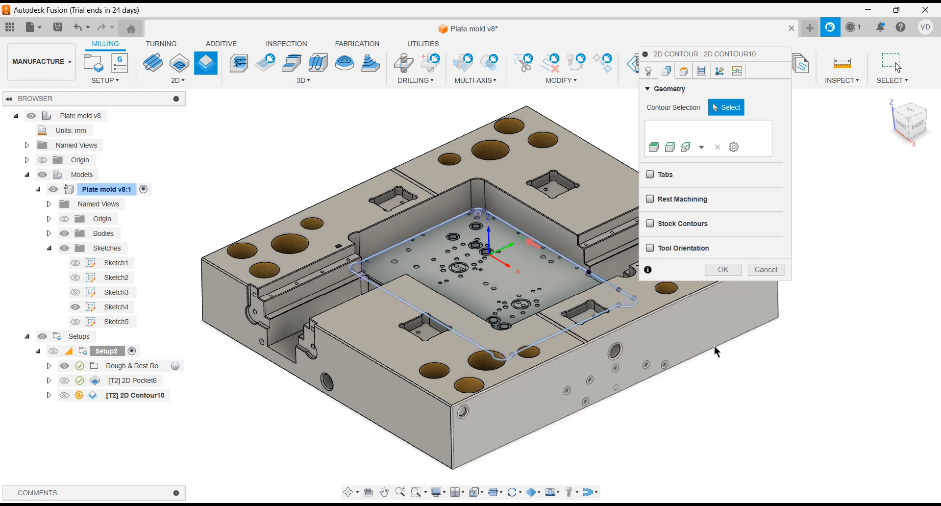
Set the 2D Contour's clearance height offset to 100 mm and its retract height offset to 20 mm
{"action": "left_click", "coordinate": [680, 73]}
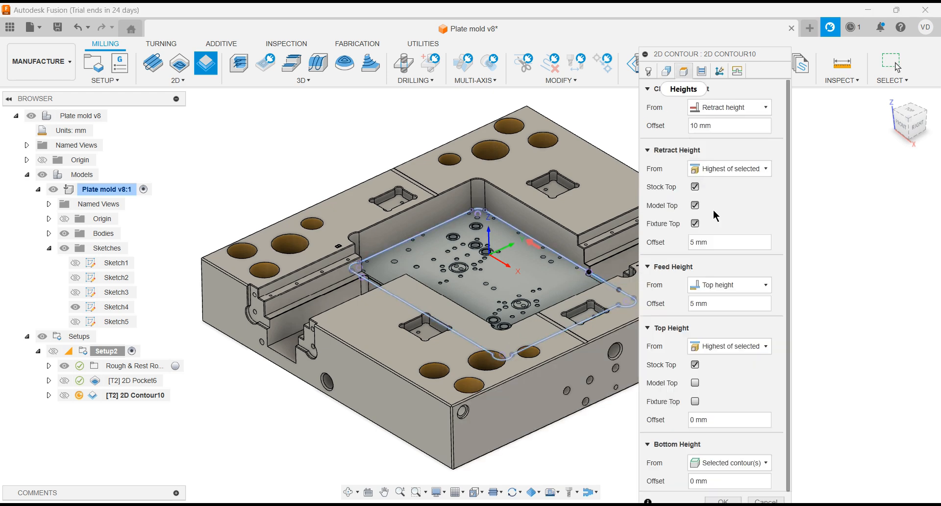
{"action": "left_click", "coordinate": [695, 128]}
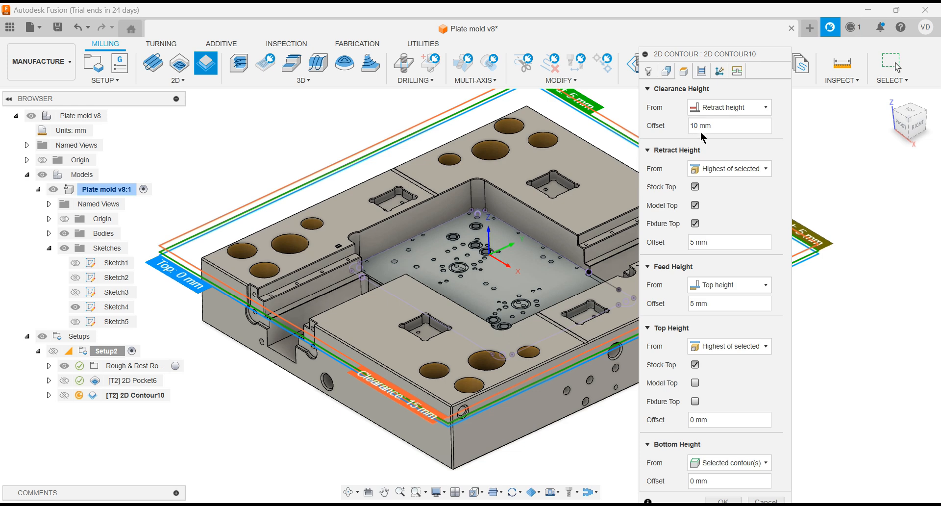
{"action": "type", "text": "0"}
{"action": "left_click_drag", "start_coordinate": [694, 242], "coordinate": [686, 243]}
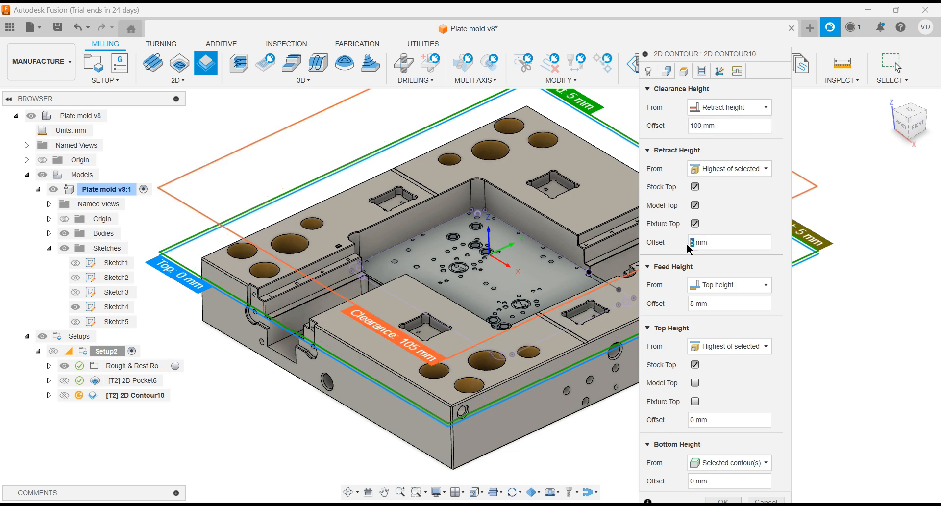
{"action": "type", "text": "20"}
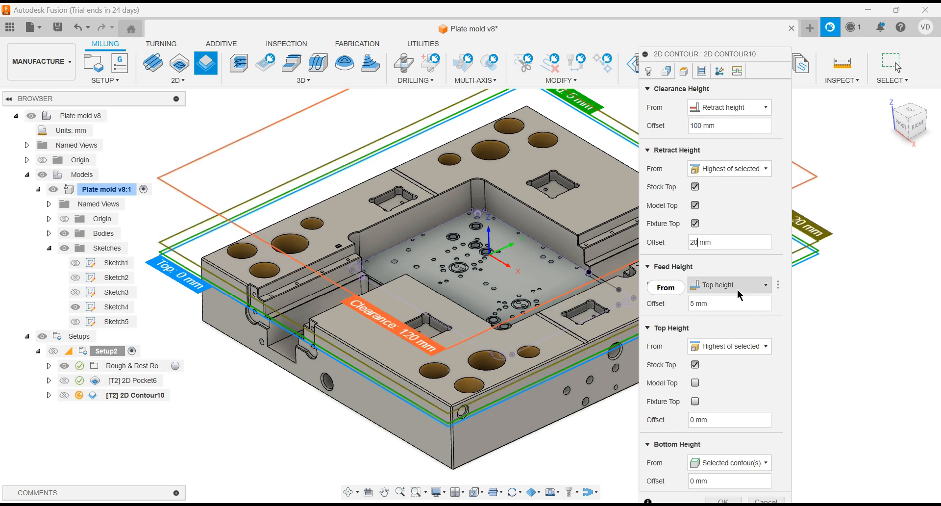
Try referencing the top height from the selected contours and from the feed height
{"action": "left_click", "coordinate": [742, 345]}
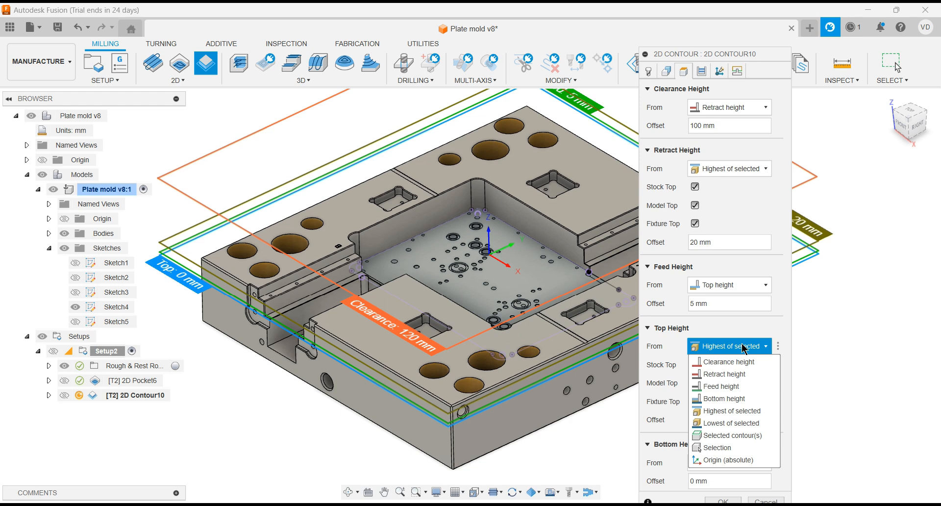
{"action": "left_click", "coordinate": [743, 435]}
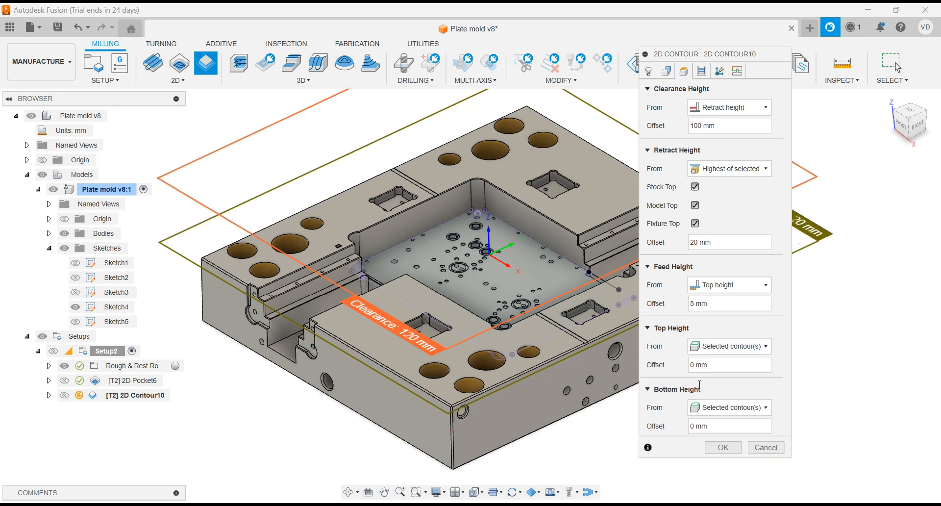
{"action": "double_click", "coordinate": [691, 365]}
{"action": "left_click", "coordinate": [717, 347]}
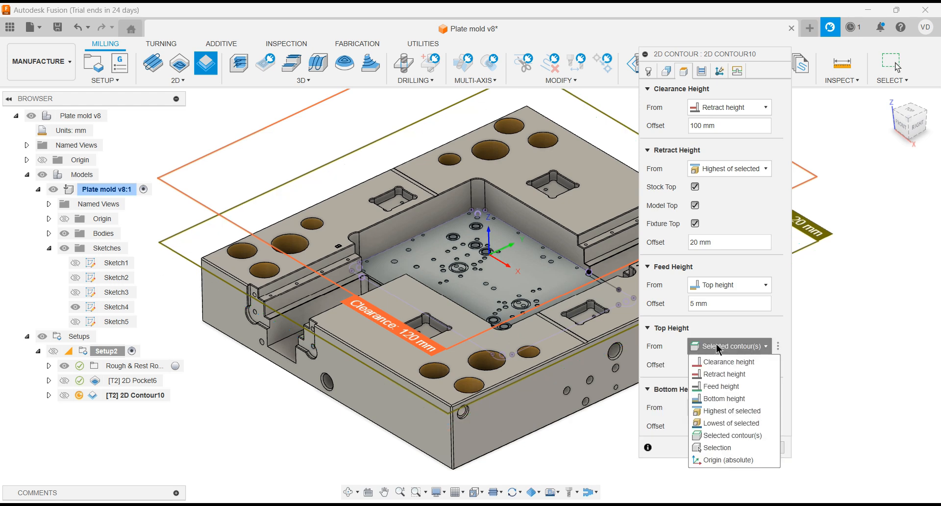
{"action": "left_click", "coordinate": [724, 386]}
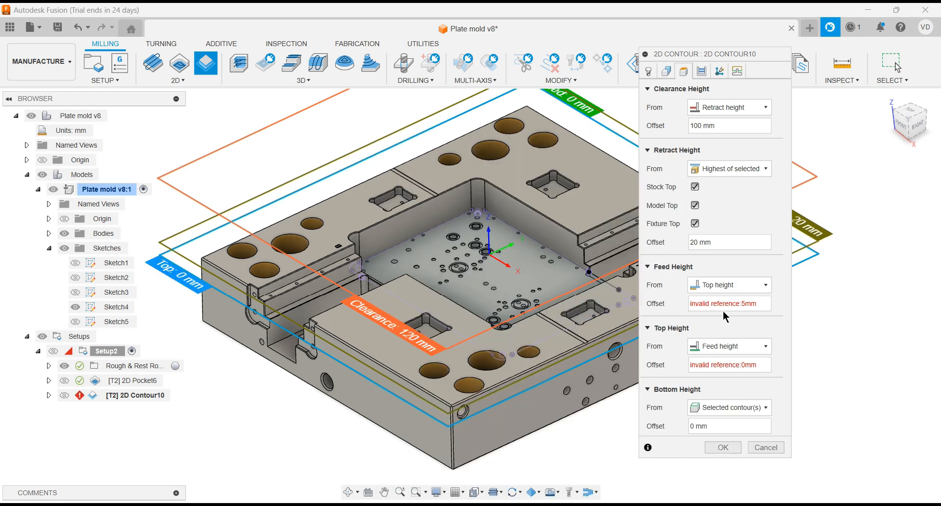
Reference the feed height from the highest of selected, with only Model Top enabled
{"action": "left_click", "coordinate": [728, 285]}
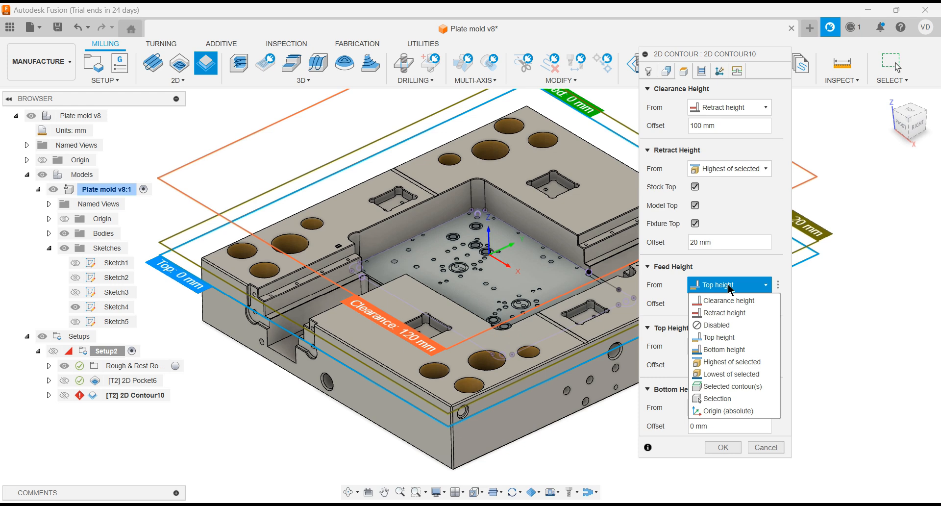
{"action": "left_click", "coordinate": [733, 363]}
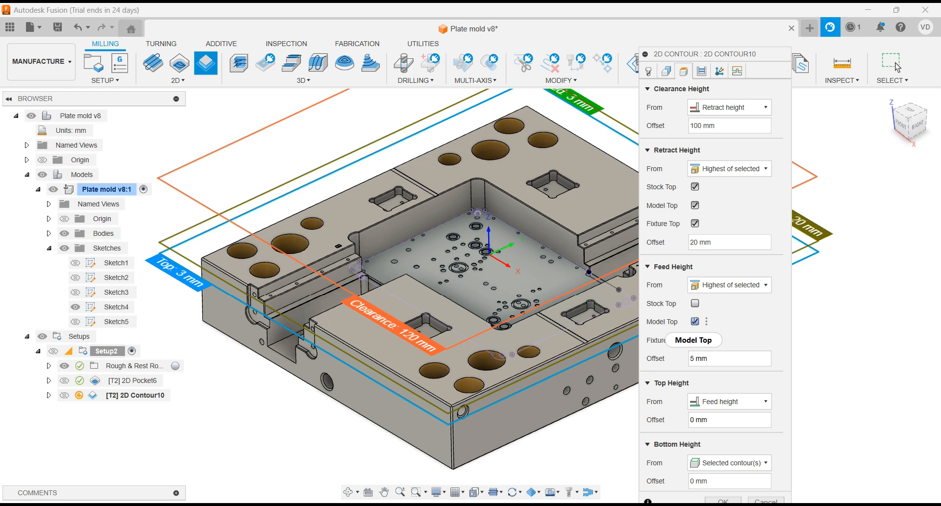
{"action": "scroll", "coordinate": [415, 324], "scroll_direction": "down", "scroll_amount": 3}
{"action": "scroll", "coordinate": [532, 243], "scroll_direction": "up", "scroll_amount": 2}
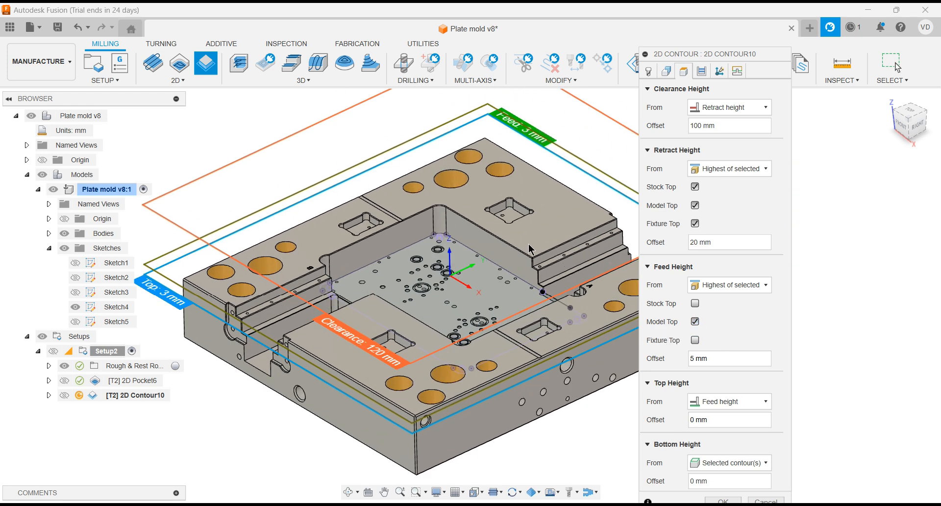
Reference the top height from the highest of selected with only Model Top enabled, and set the feed height offset to 3 mm
{"action": "left_click", "coordinate": [718, 403]}
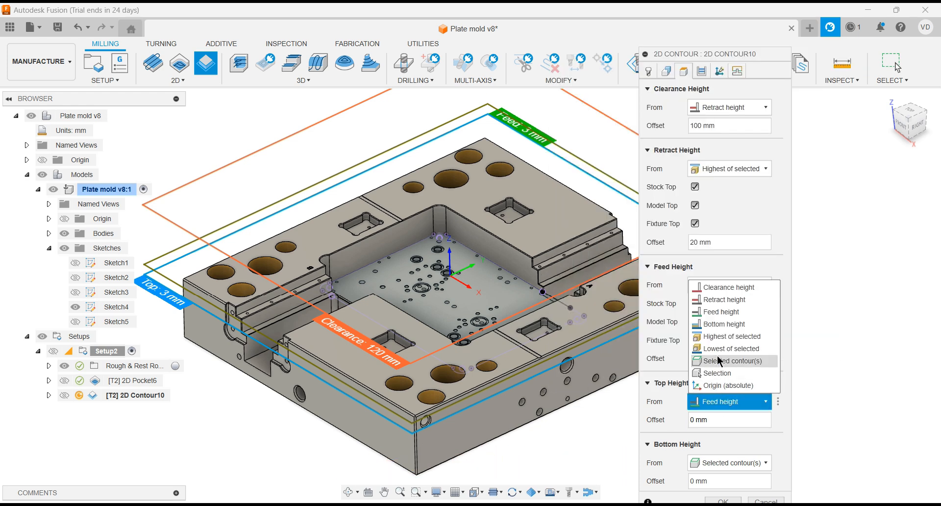
{"action": "left_click", "coordinate": [730, 336]}
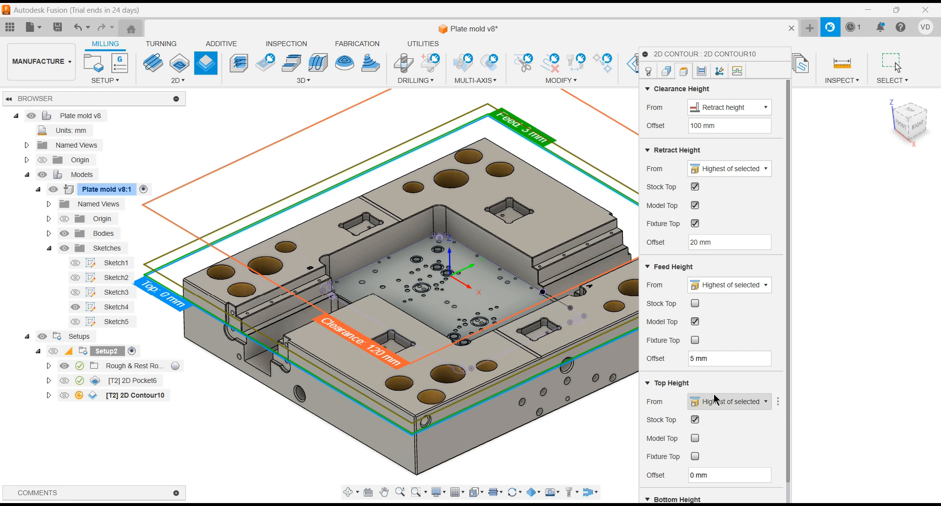
{"action": "double_click", "coordinate": [692, 358]}
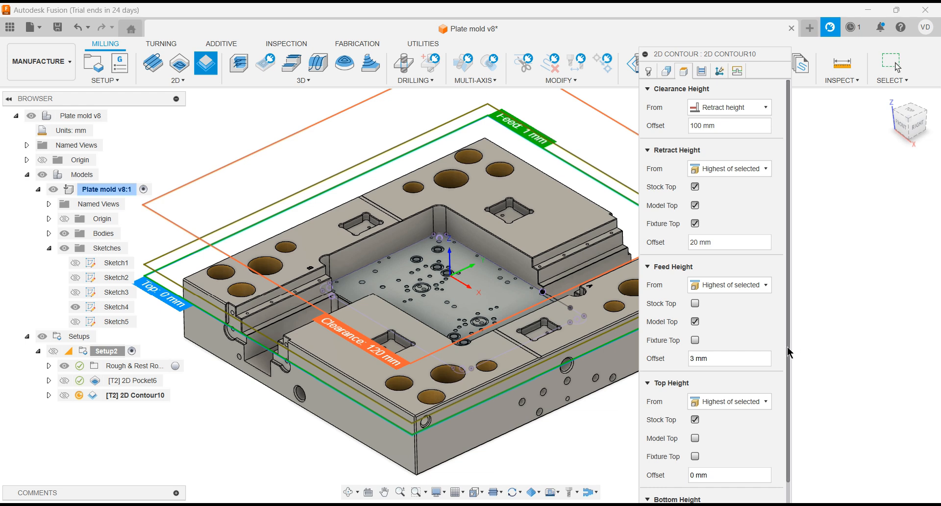
{"action": "left_click_drag", "start_coordinate": [786, 347], "coordinate": [788, 388]}
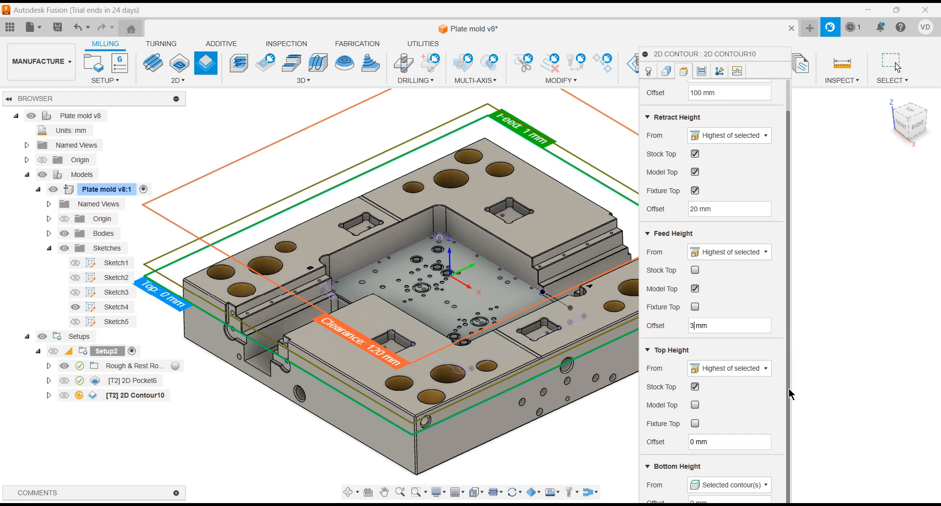
{"action": "left_click", "coordinate": [695, 405]}
{"action": "left_click", "coordinate": [695, 386]}
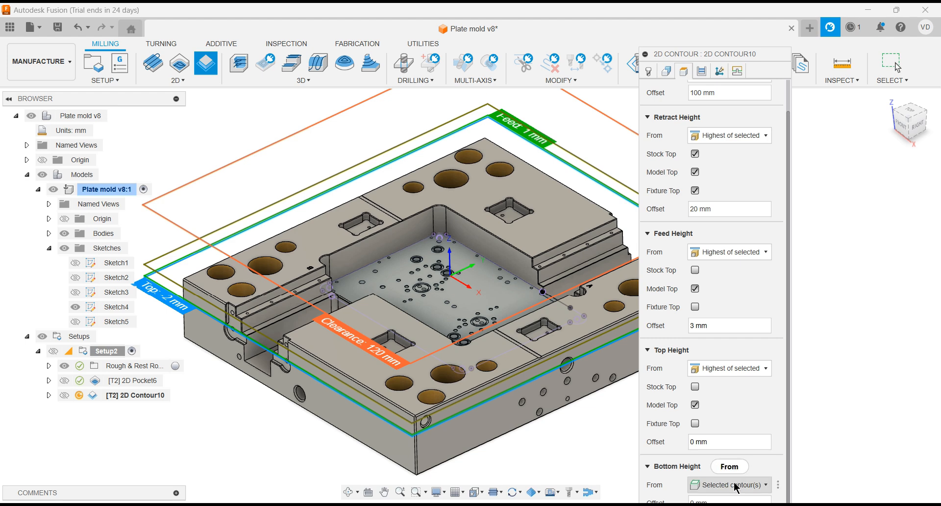
Enable Multiple Depths with a maximum roughing stepdown of 5 mm, and open the finishing overlap for editing
{"action": "left_click", "coordinate": [701, 72]}
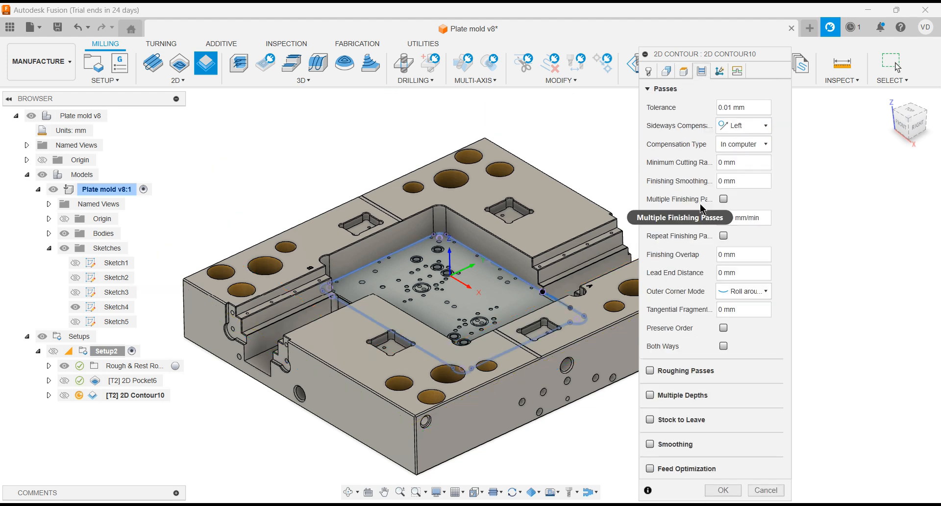
{"action": "left_click", "coordinate": [654, 394]}
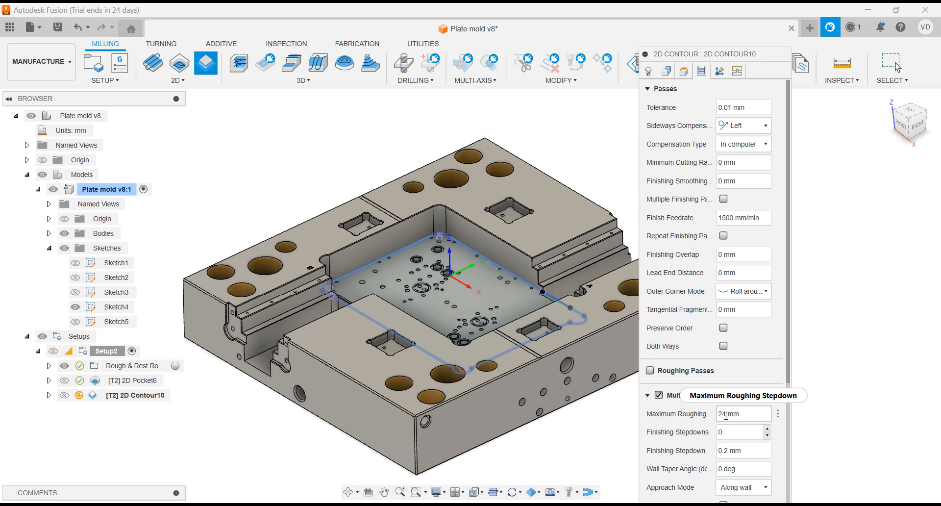
{"action": "left_click_drag", "start_coordinate": [725, 415], "coordinate": [718, 420]}
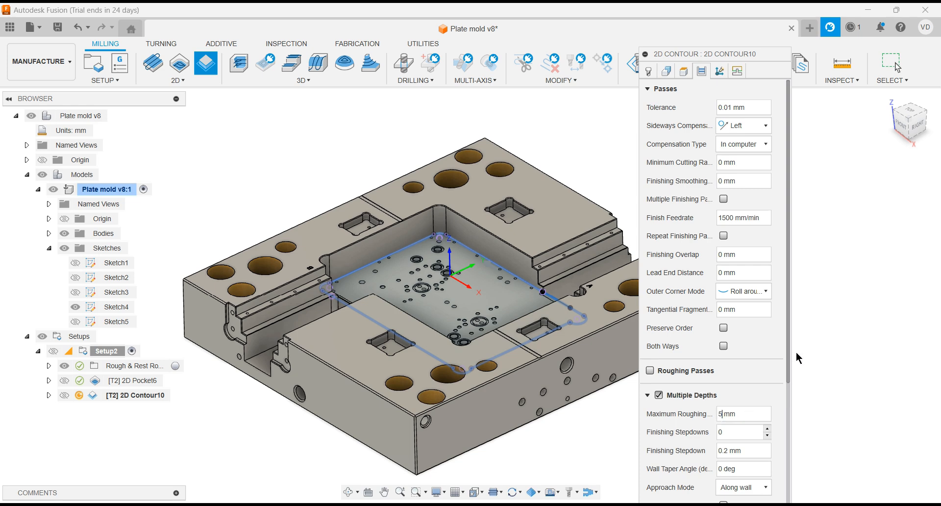
{"action": "scroll", "coordinate": [784, 383], "scroll_direction": "down", "scroll_amount": 3}
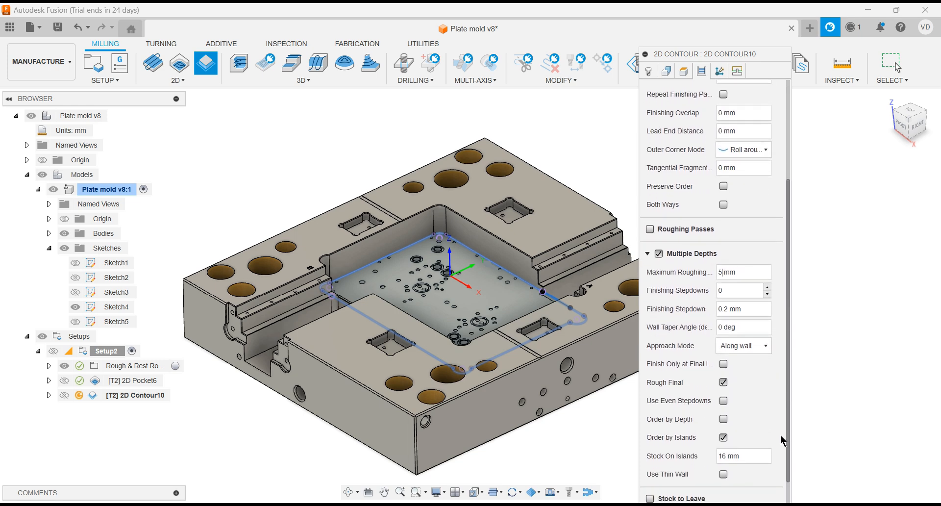
{"action": "scroll", "coordinate": [780, 441], "scroll_direction": "down", "scroll_amount": 2}
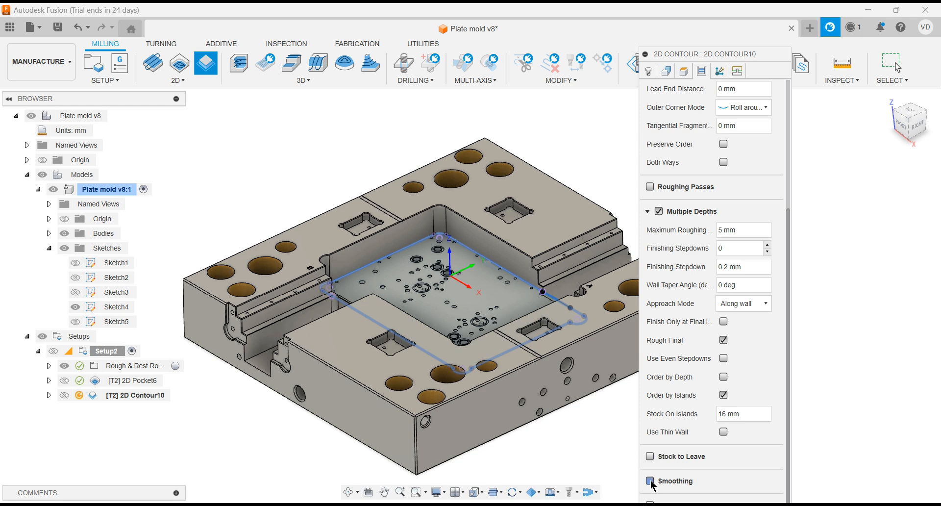
{"action": "left_click_drag", "start_coordinate": [788, 421], "coordinate": [786, 282]}
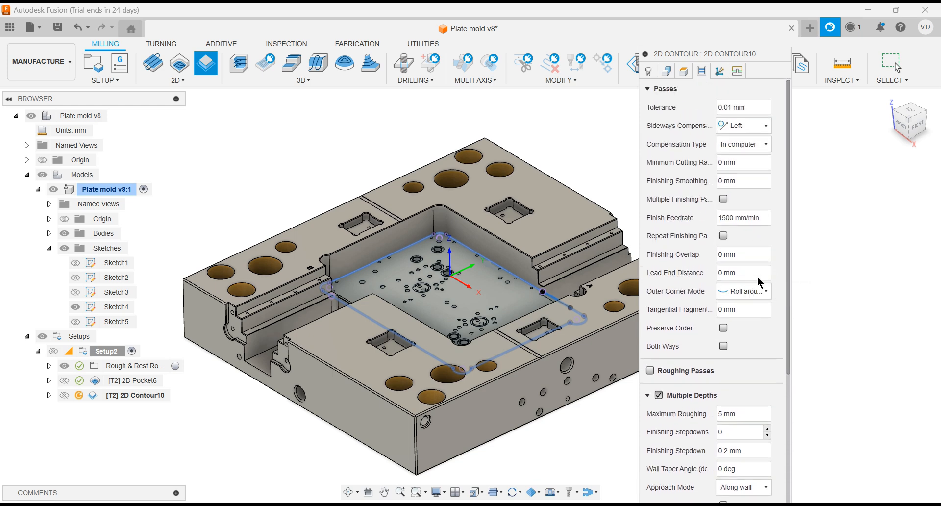
{"action": "double_click", "coordinate": [719, 255]}
Set the horizontal lead-in radius to 6 mm, and the linear lead-in distance and vertical lead-in radius to 0 mm
{"action": "left_click", "coordinate": [737, 71]}
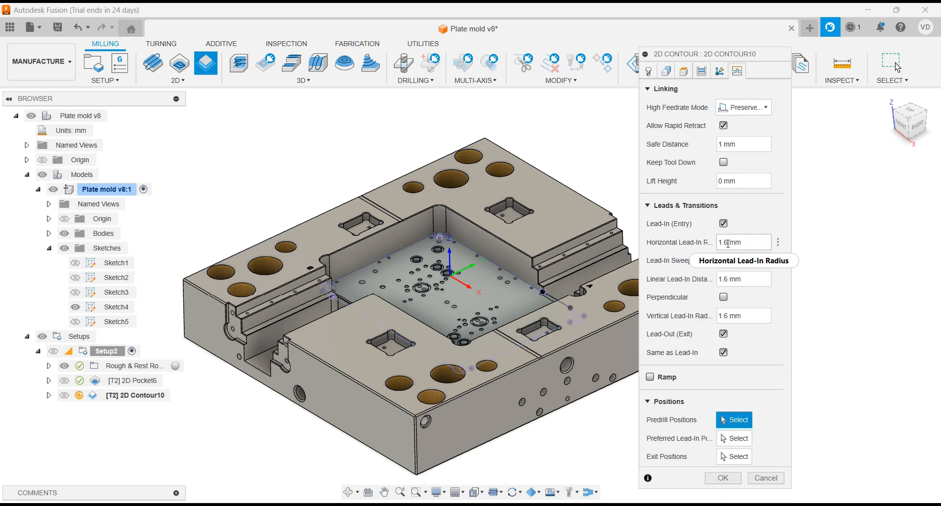
{"action": "left_click_drag", "start_coordinate": [727, 243], "coordinate": [717, 244]}
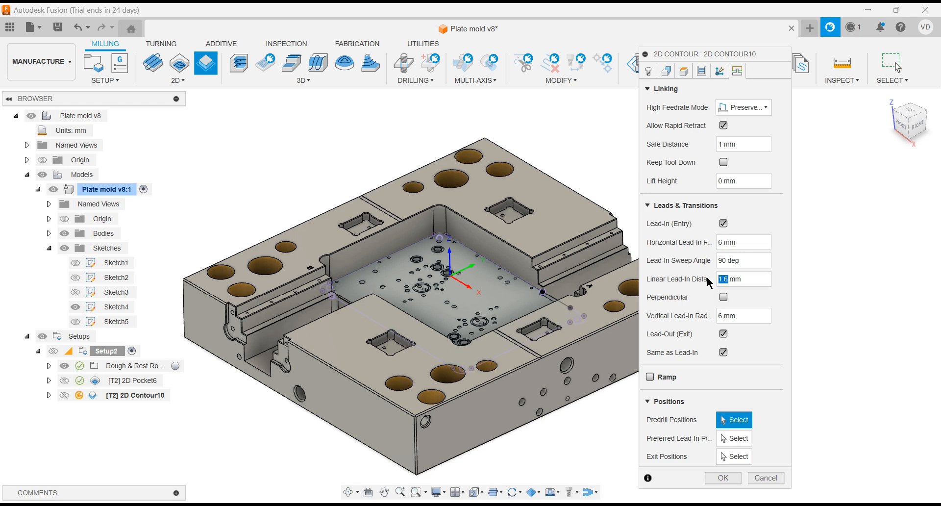
{"action": "type", "text": "0"}
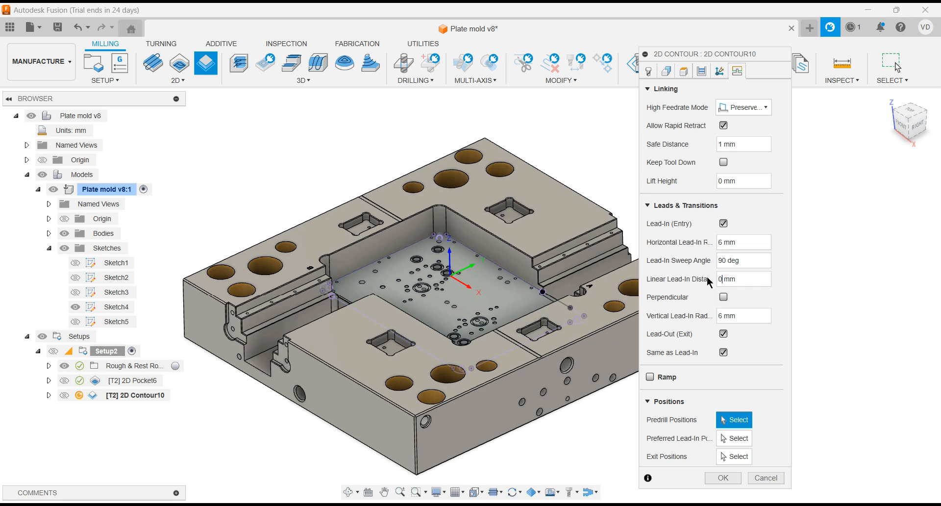
{"action": "double_click", "coordinate": [721, 316]}
{"action": "type", "text": "0"}
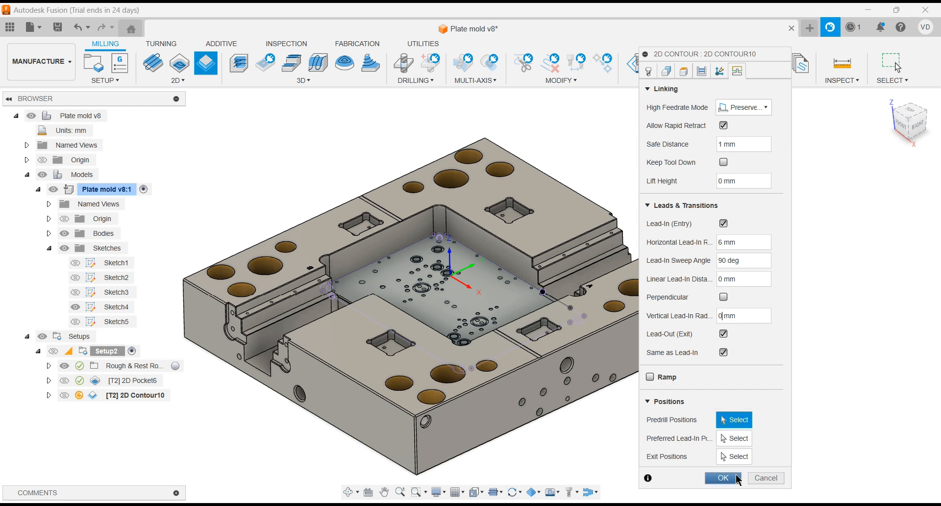
Pick a point midway along the short Sketch4 line at the cavity's side opening as preferred lead-in position, and generate the contour toolpath
{"action": "left_click", "coordinate": [734, 438]}
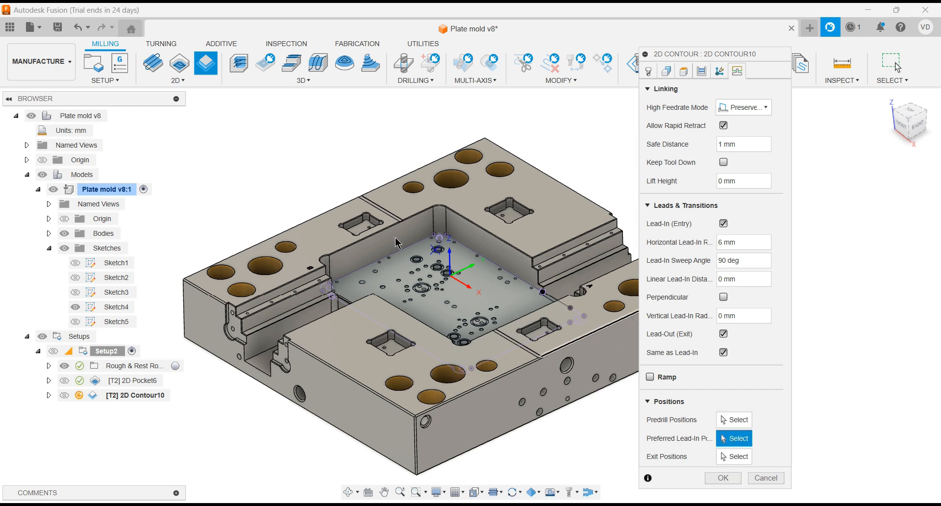
{"action": "scroll", "coordinate": [396, 245], "scroll_direction": "up", "scroll_amount": 1}
{"action": "scroll", "coordinate": [395, 245], "scroll_direction": "up", "scroll_amount": 2}
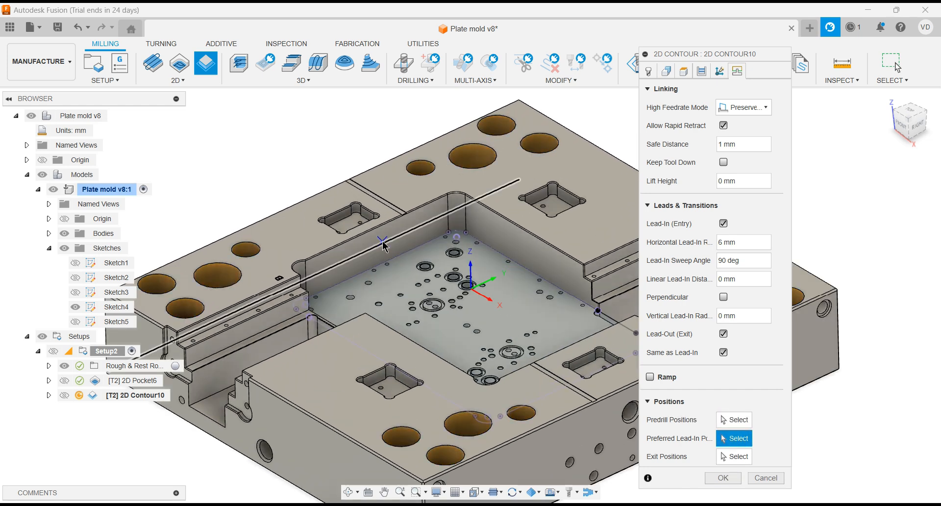
{"action": "scroll", "coordinate": [384, 243], "scroll_direction": "down", "scroll_amount": 2}
{"action": "scroll", "coordinate": [560, 293], "scroll_direction": "up", "scroll_amount": 1}
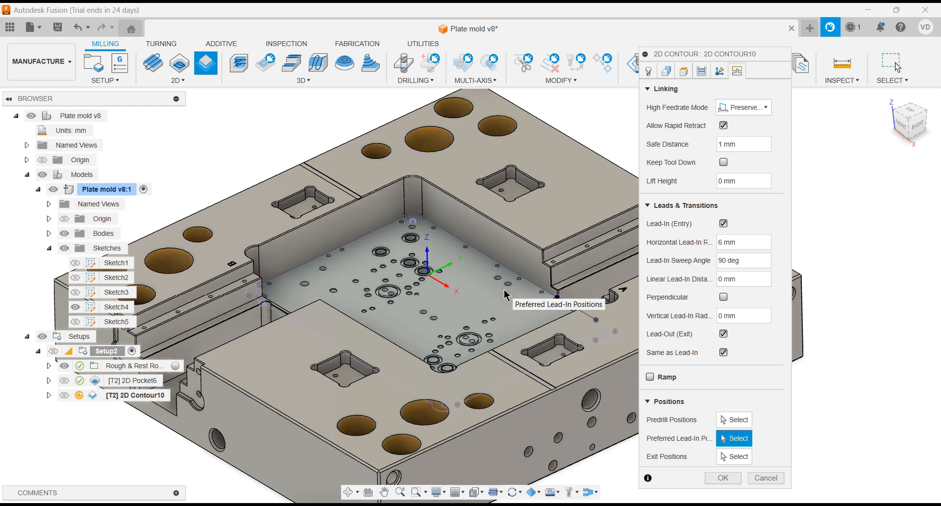
{"action": "scroll", "coordinate": [544, 319], "scroll_direction": "up", "scroll_amount": 3}
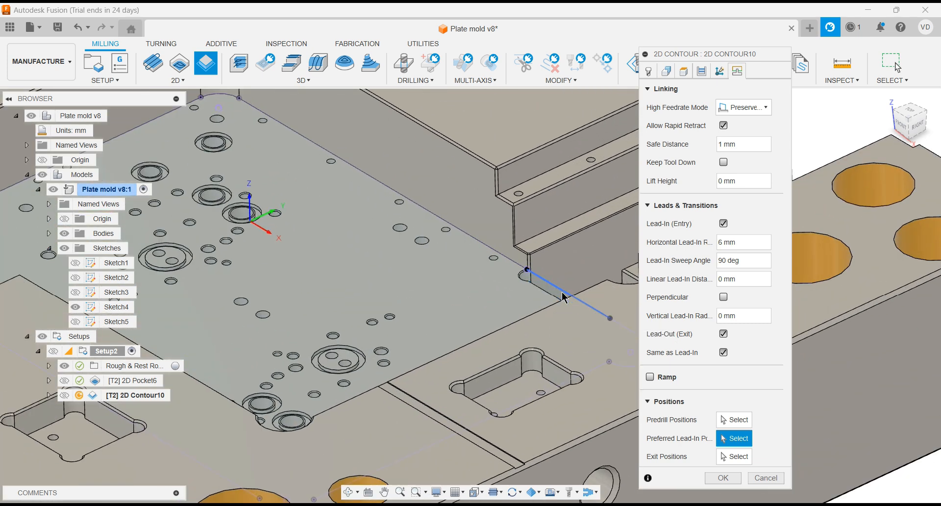
{"action": "left_click", "coordinate": [563, 292]}
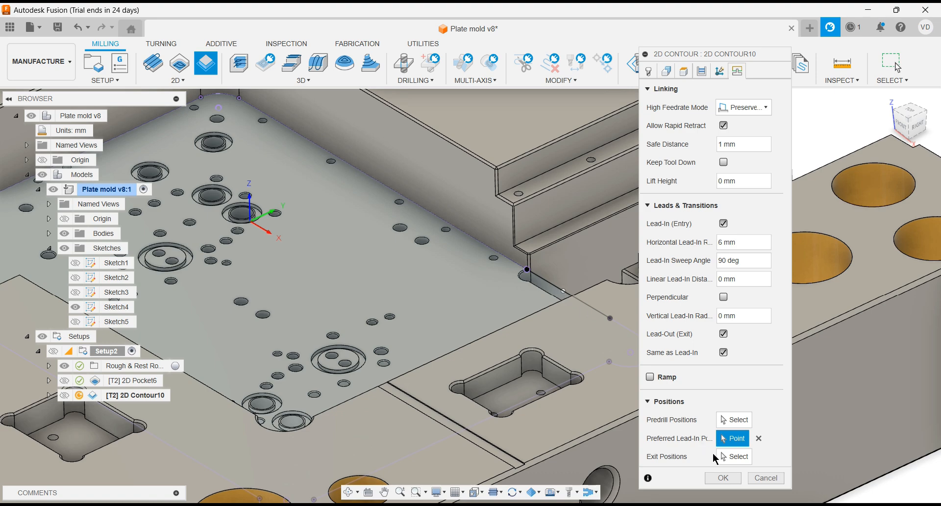
{"action": "left_click", "coordinate": [724, 478]}
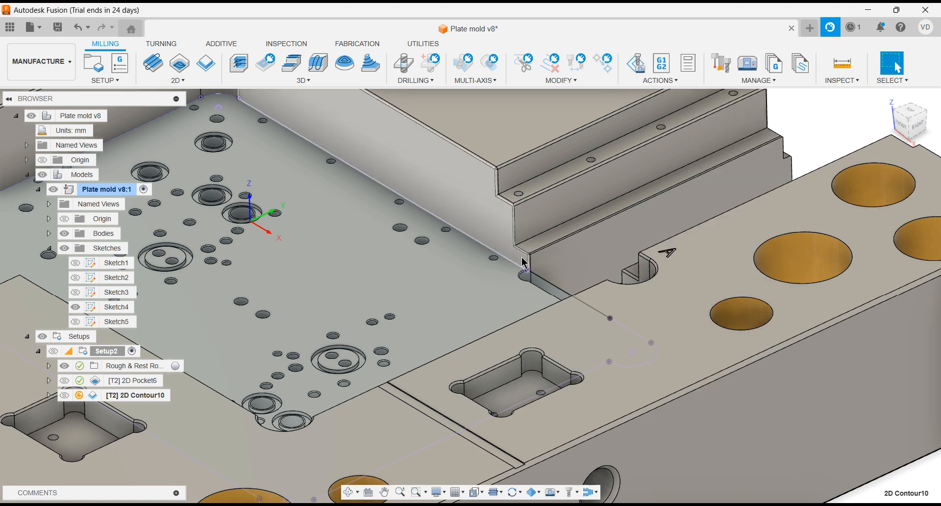
Examine the generated contour toolpath, and reopen 2D Contour10 to review its pass and Multiple Depths settings
{"action": "scroll", "coordinate": [588, 284], "scroll_direction": "down", "scroll_amount": 10}
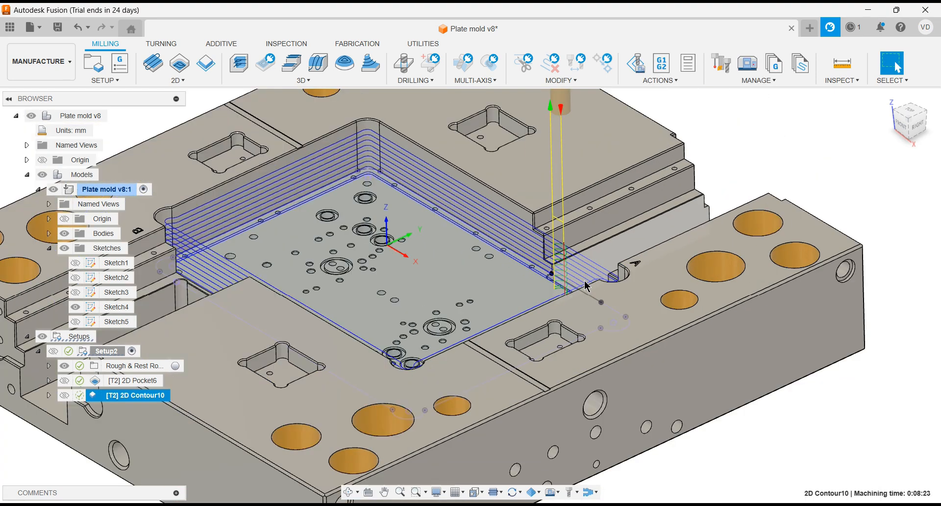
{"action": "mouse_move", "coordinate": [502, 250]}
{"action": "middle_mouse_down", "text": "shift"}
{"action": "mouse_move", "coordinate": [528, 323]}
{"action": "mouse_move", "coordinate": [512, 236]}
{"action": "mouse_move", "coordinate": [506, 287]}
{"action": "mouse_move", "coordinate": [517, 257]}
{"action": "mouse_move", "coordinate": [501, 251]}
{"action": "middle_mouse_up", "text": "shift"}
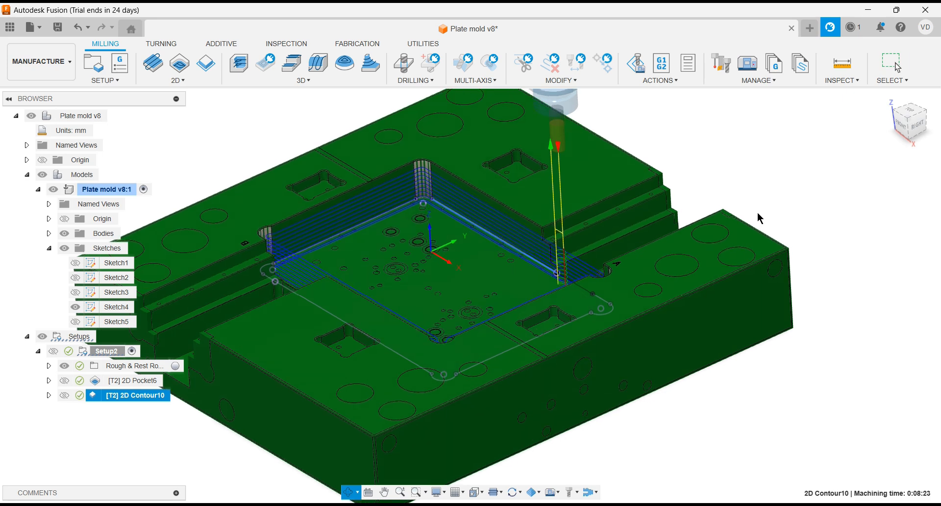
{"action": "right_click", "coordinate": [158, 395]}
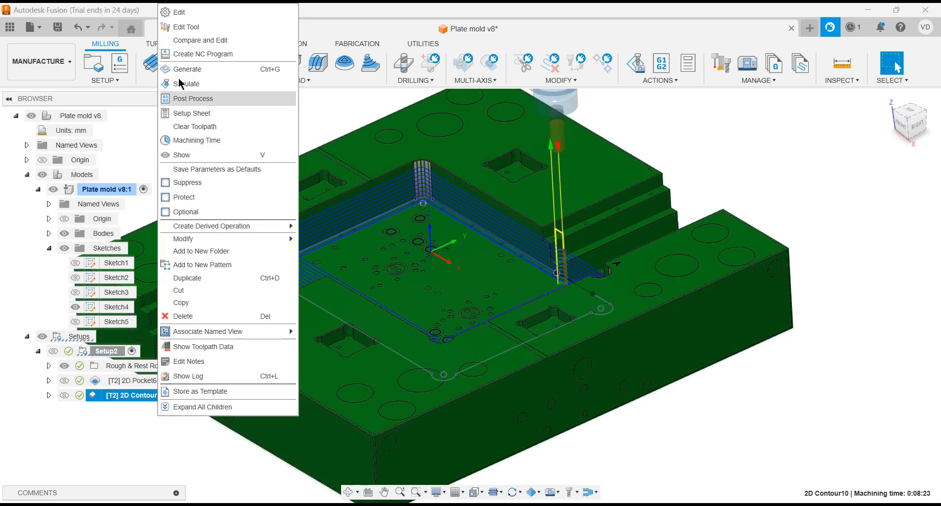
{"action": "left_click", "coordinate": [183, 17]}
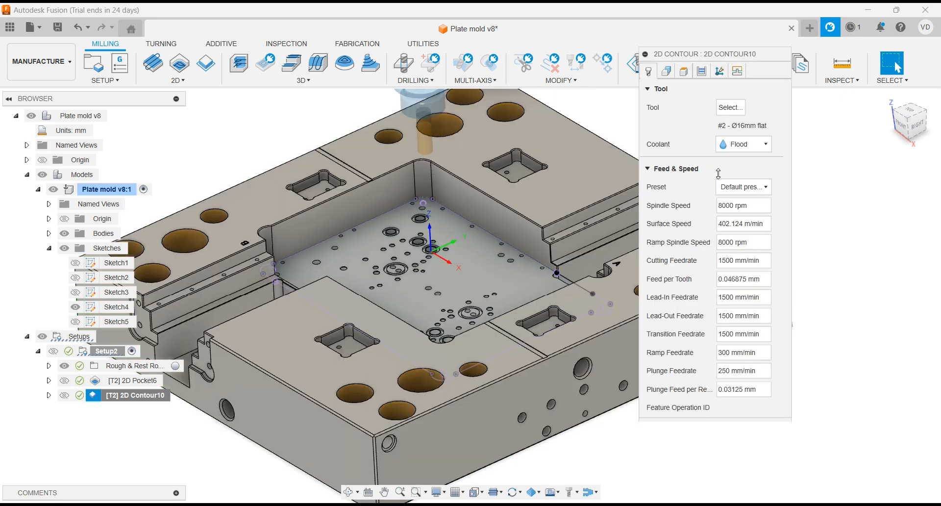
{"action": "left_click", "coordinate": [702, 71]}
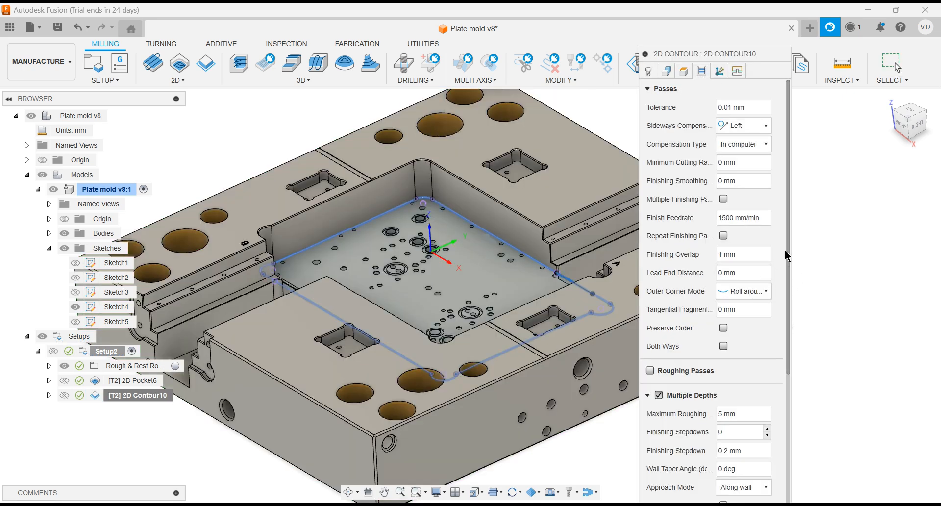
{"action": "scroll", "coordinate": [789, 255], "scroll_direction": "down", "scroll_amount": 1}
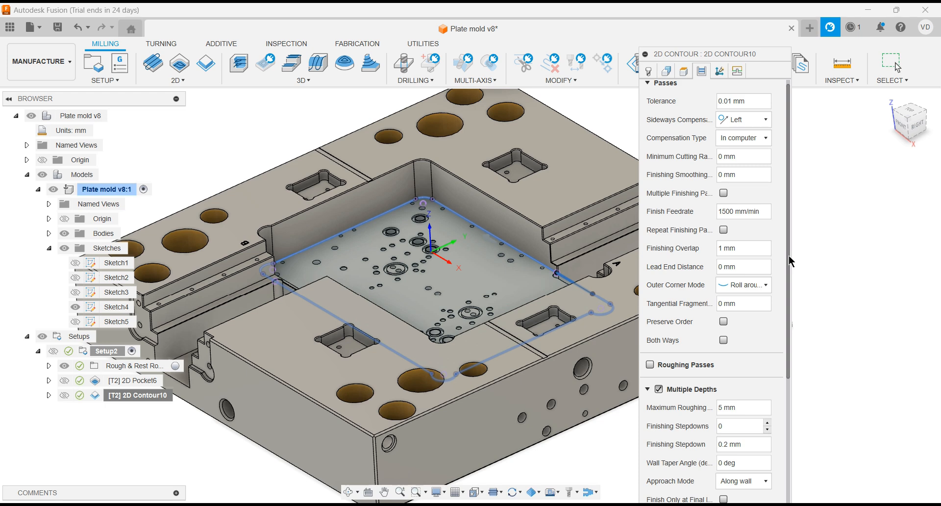
{"action": "left_click_drag", "start_coordinate": [788, 257], "coordinate": [789, 230]}
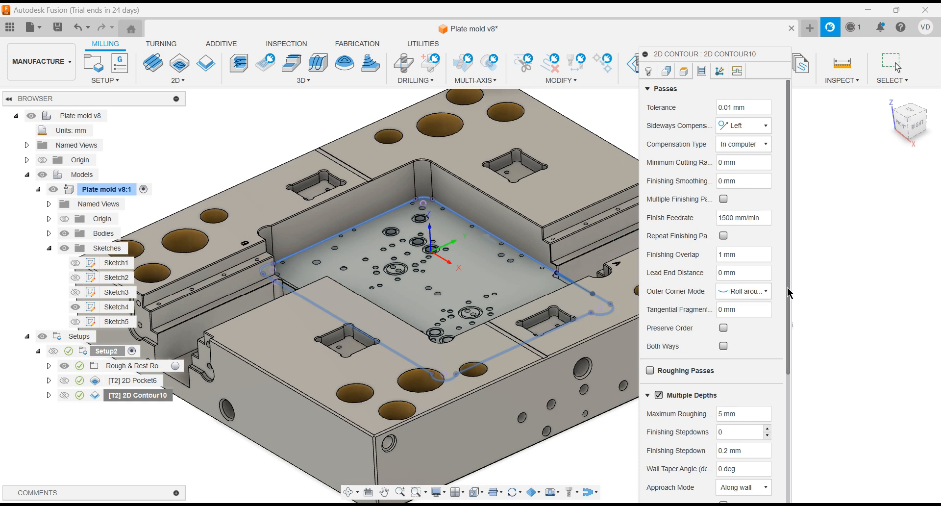
{"action": "left_click_drag", "start_coordinate": [786, 287], "coordinate": [792, 356]}
{"action": "scroll", "coordinate": [799, 388], "scroll_direction": "down", "scroll_amount": 3}
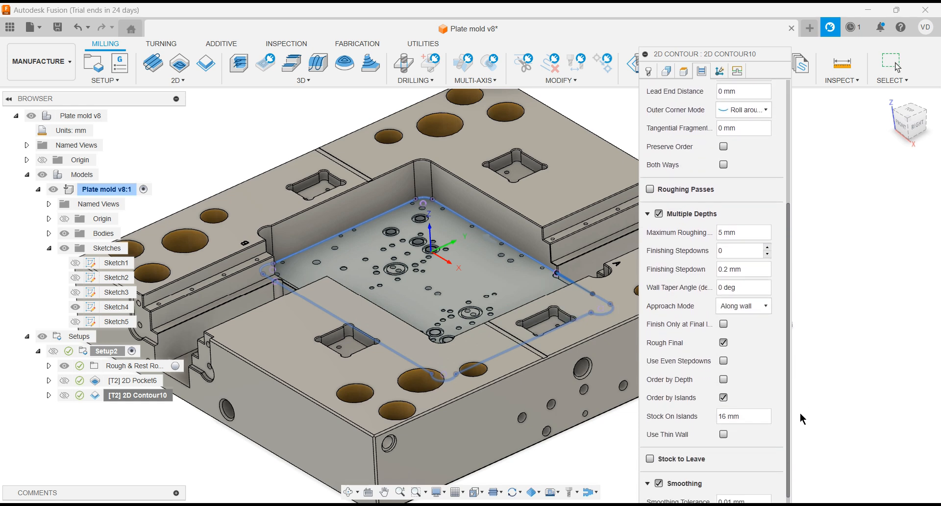
Enable Keep Tool Down in the linking settings of 2D Contour10, keep Ramp disabled, and regenerate the toolpath
{"action": "left_click", "coordinate": [736, 72]}
{"action": "left_click", "coordinate": [723, 163]}
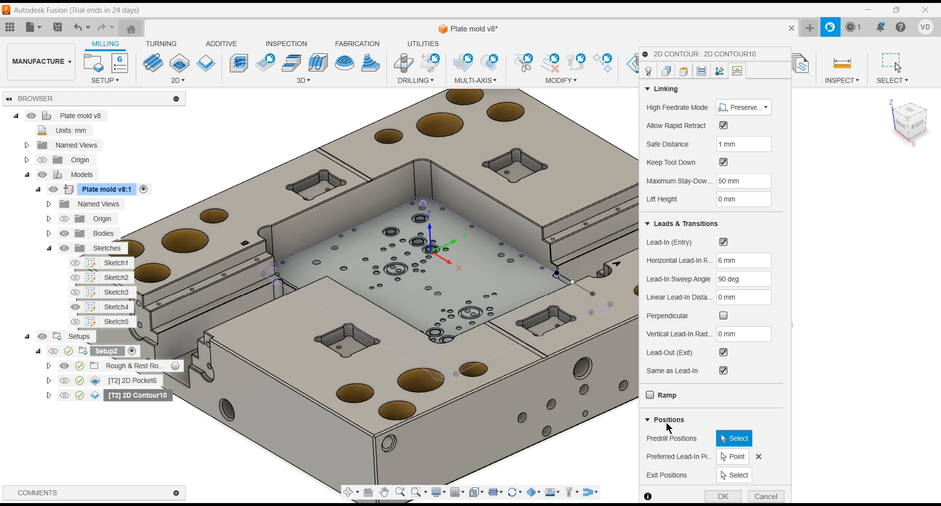
{"action": "left_click", "coordinate": [650, 395]}
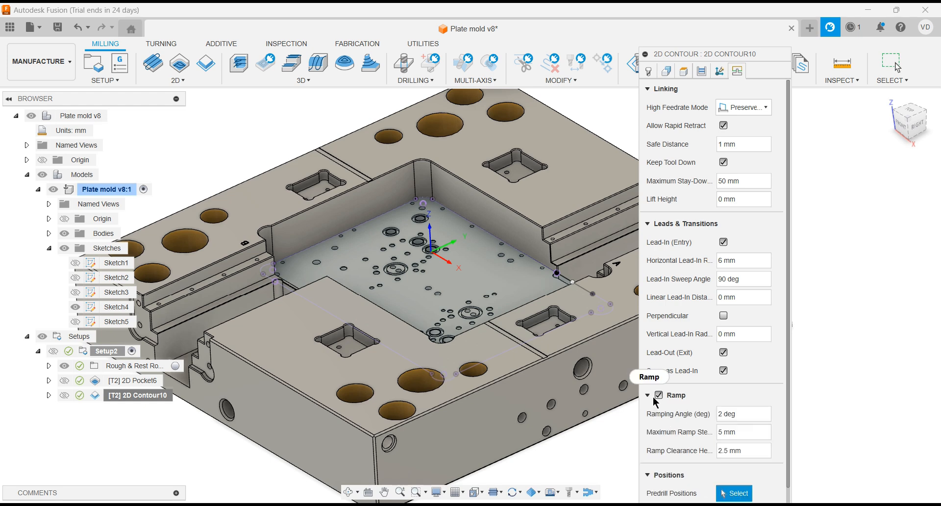
{"action": "left_click", "coordinate": [659, 395]}
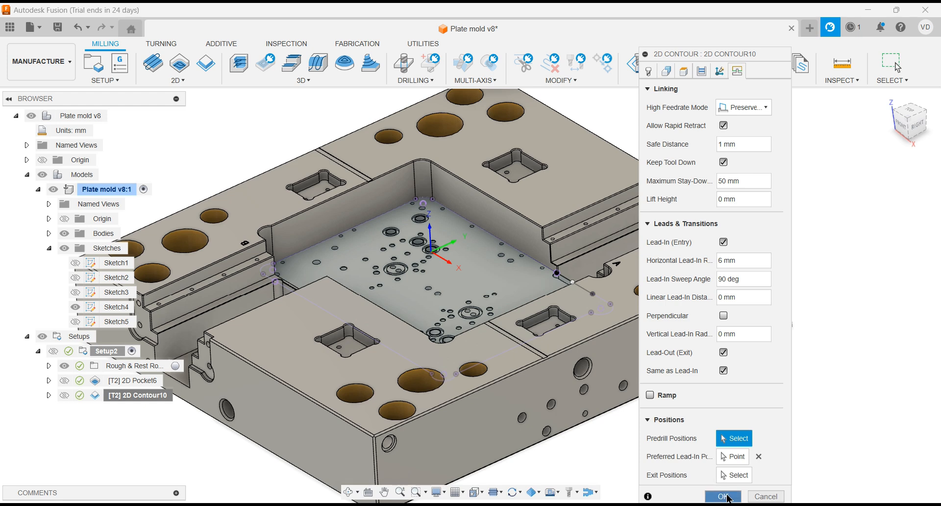
{"action": "left_click", "coordinate": [724, 496]}
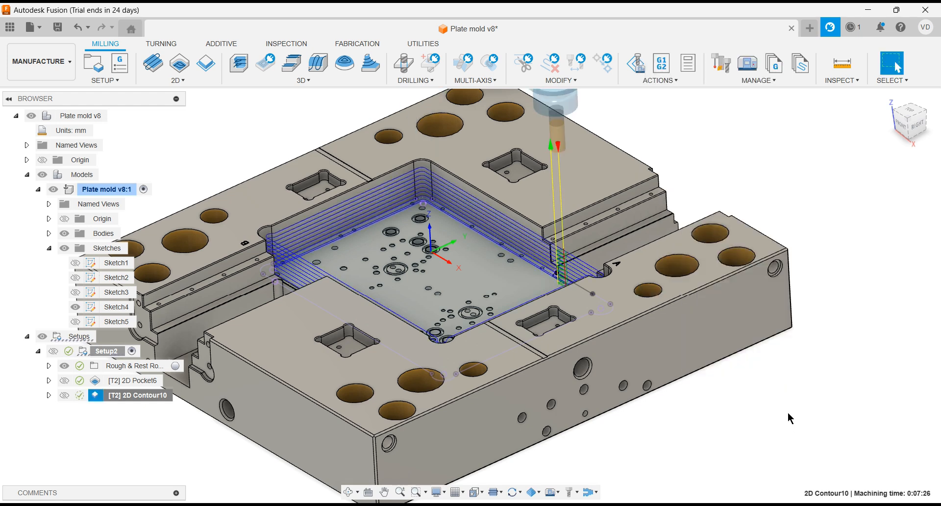
Simulate the 2D Contour10 toolpath around the central cavity, play it through, and exit the simulation
{"action": "scroll", "coordinate": [772, 414], "scroll_direction": "down", "scroll_amount": 1}
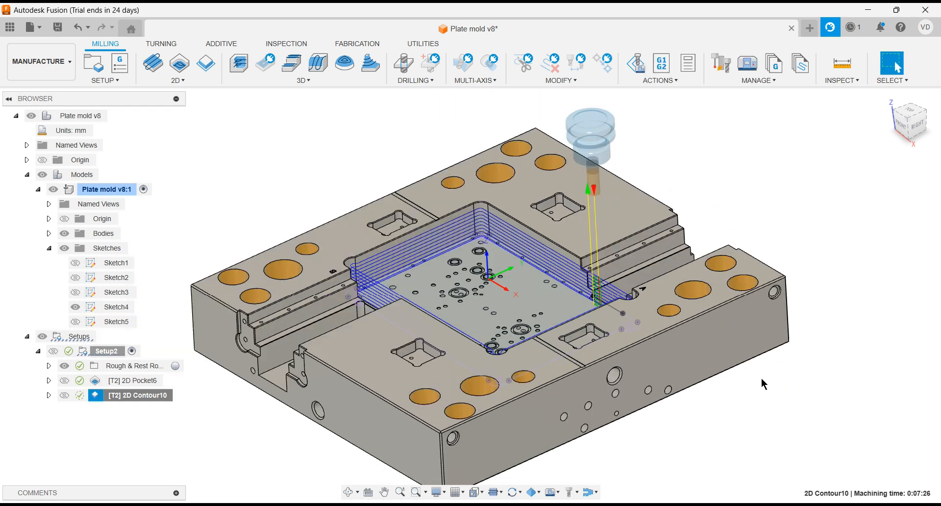
{"action": "right_click", "coordinate": [130, 397]}
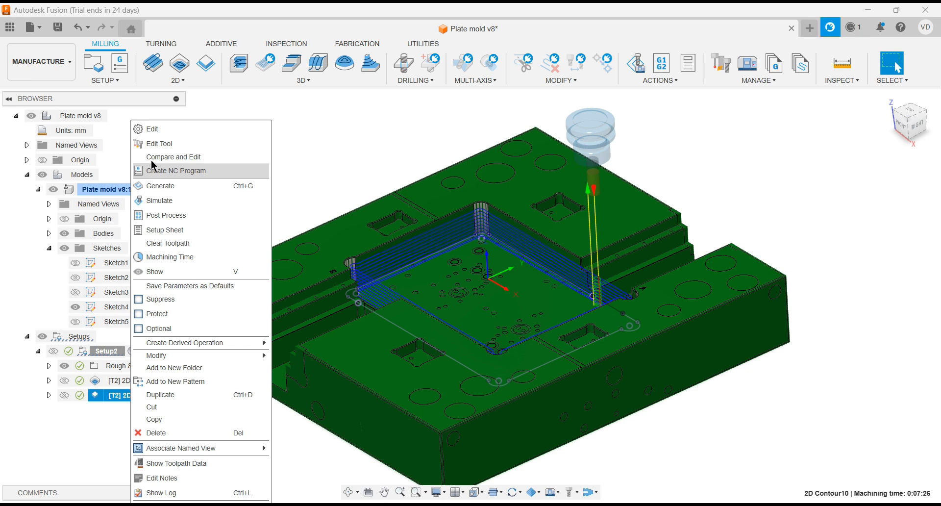
{"action": "left_click", "coordinate": [164, 201]}
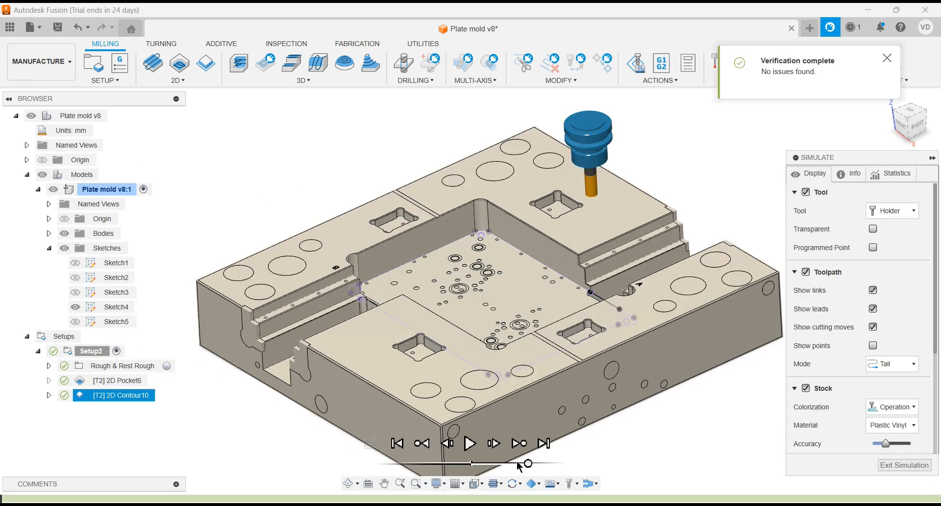
{"action": "left_click", "coordinate": [470, 444]}
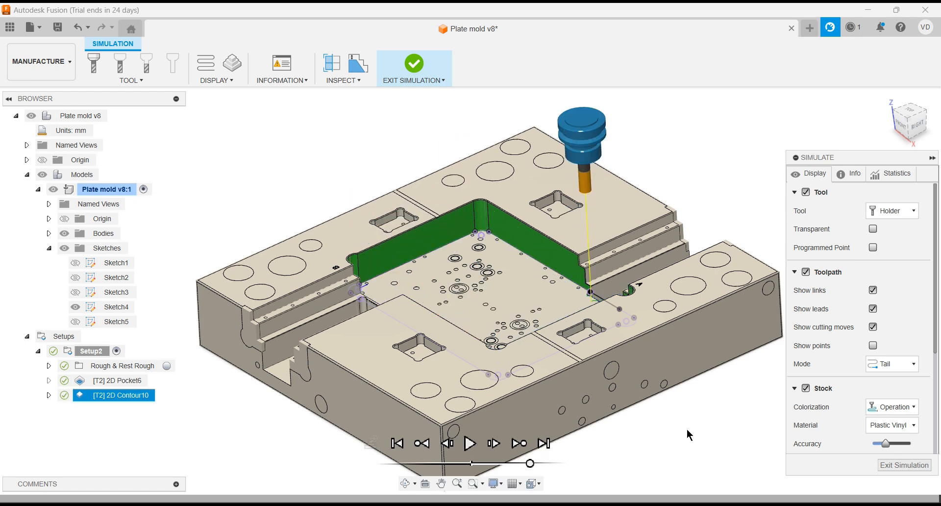
{"action": "left_click", "coordinate": [894, 465]}
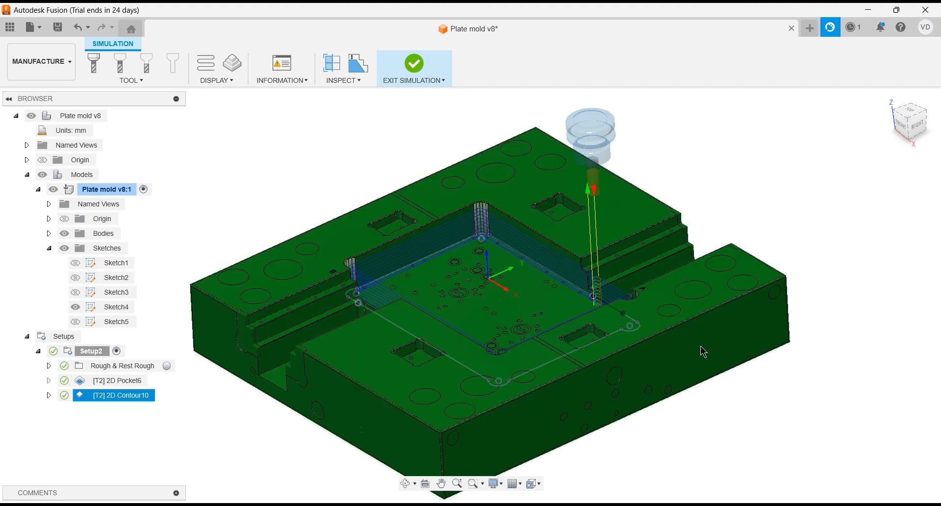
{"action": "scroll", "coordinate": [739, 380], "scroll_direction": "down", "scroll_amount": 2}
{"action": "scroll", "coordinate": [737, 435], "scroll_direction": "up", "scroll_amount": 3}
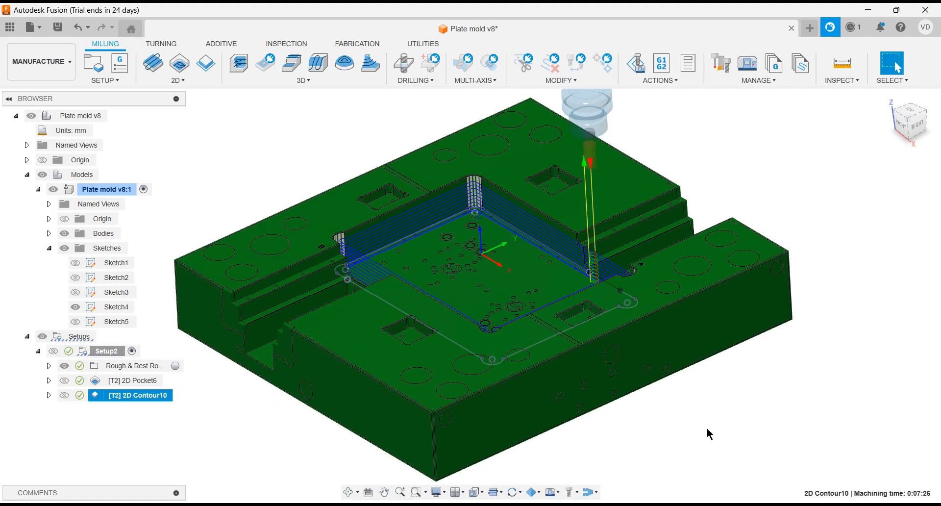
{"action": "middle_click_drag", "start_coordinate": [707, 429], "coordinate": [710, 434], "text": "shift"}
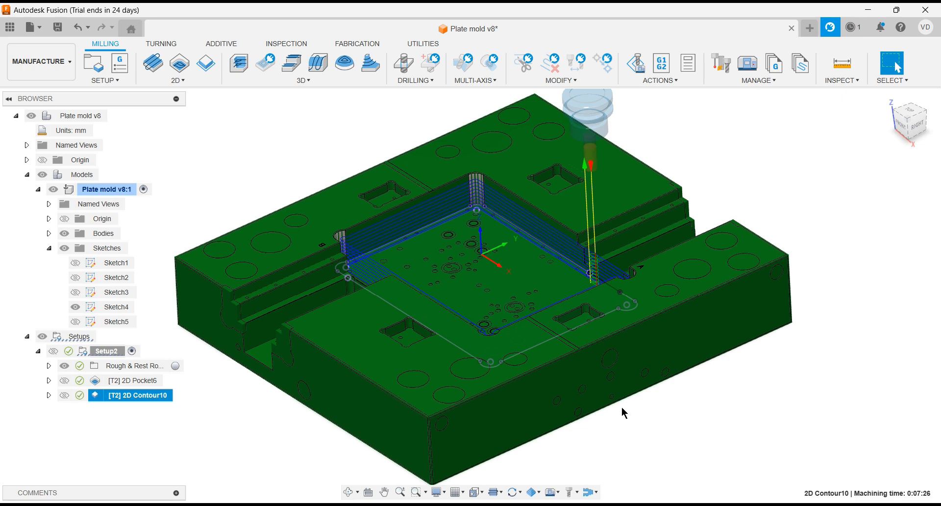
Duplicate the 2D Contour10 operation in Setup2 and select the copy
{"action": "left_click", "coordinate": [138, 408]}
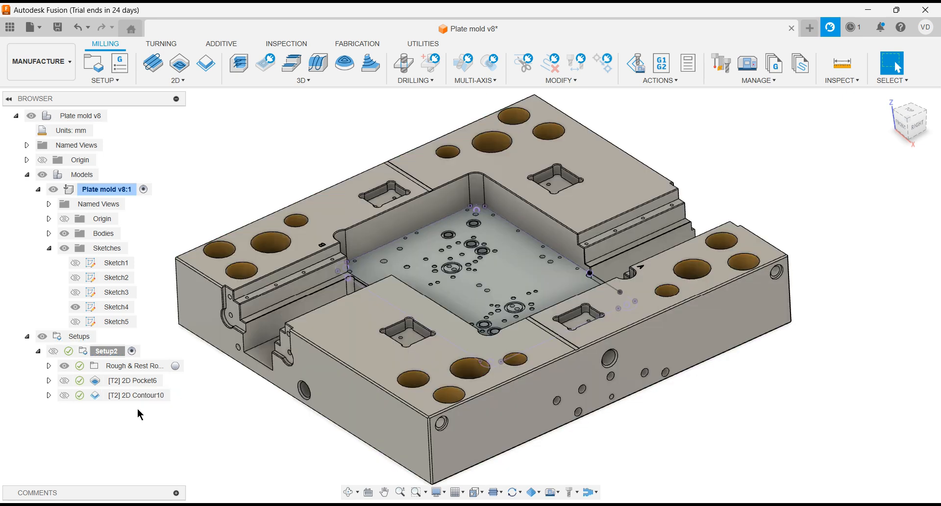
{"action": "left_click", "coordinate": [131, 398]}
{"action": "right_click", "coordinate": [131, 398]}
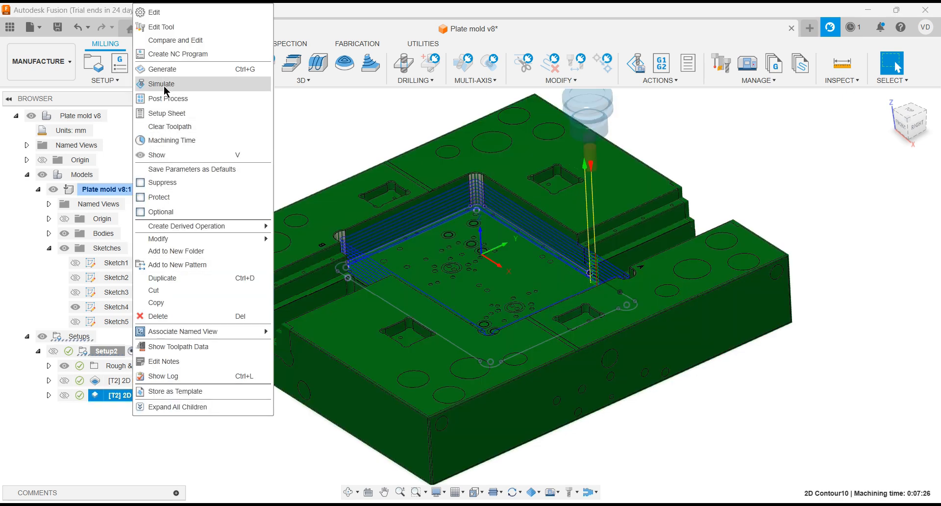
{"action": "left_click", "coordinate": [164, 277]}
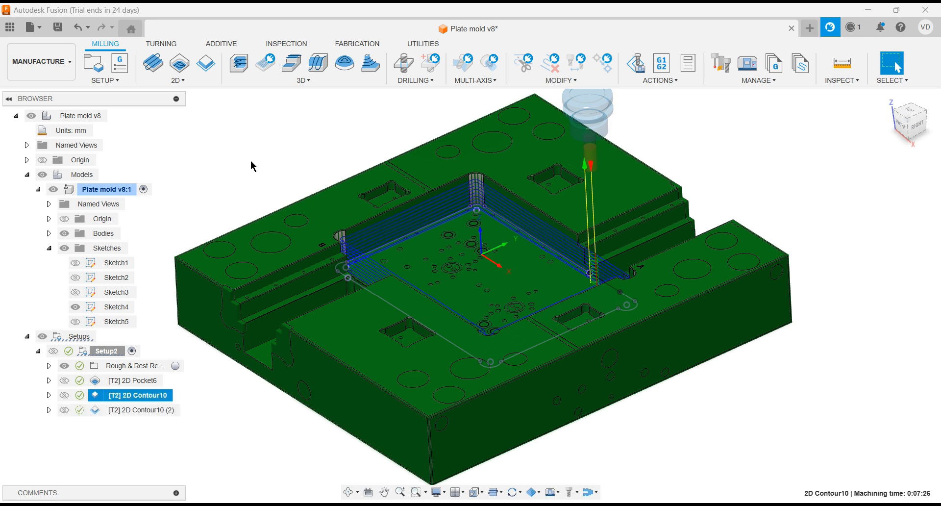
{"action": "left_click", "coordinate": [142, 412]}
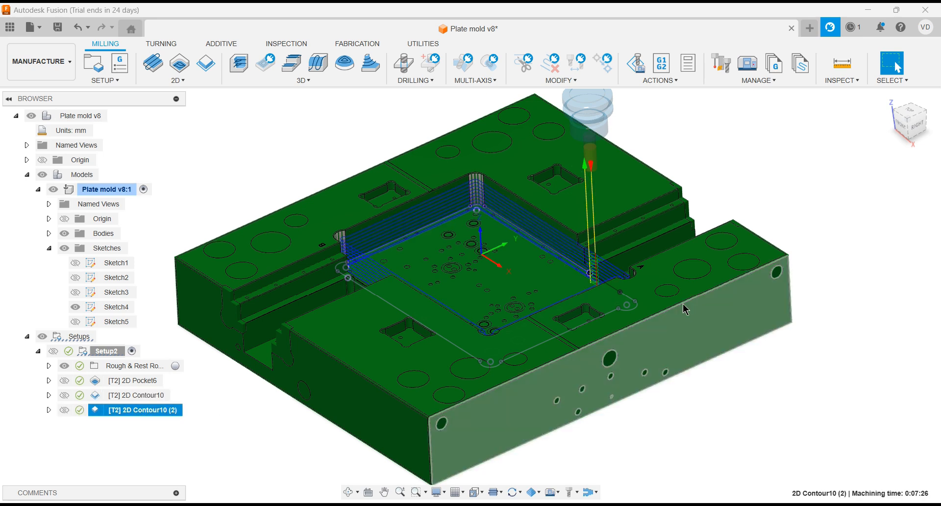
Open the duplicated contour for editing, show Sketch5 instead of Sketch4, and clear its inherited contour selection
{"action": "scroll", "coordinate": [684, 299], "scroll_direction": "down", "scroll_amount": 2}
{"action": "right_click", "coordinate": [149, 415]}
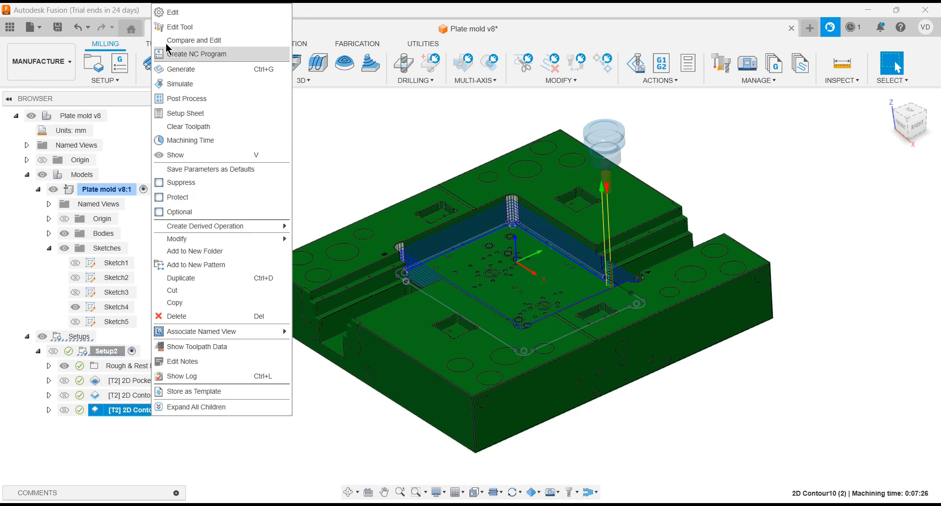
{"action": "left_click", "coordinate": [196, 12]}
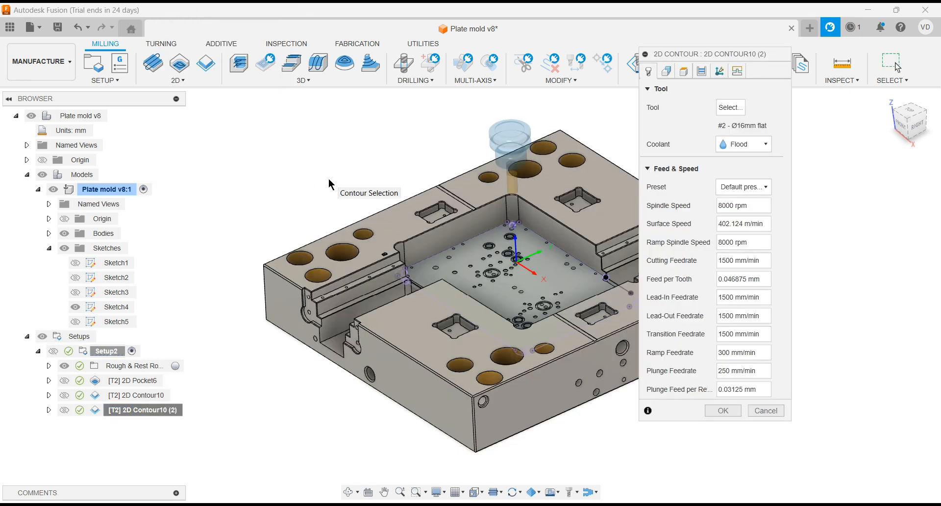
{"action": "left_click", "coordinate": [76, 321]}
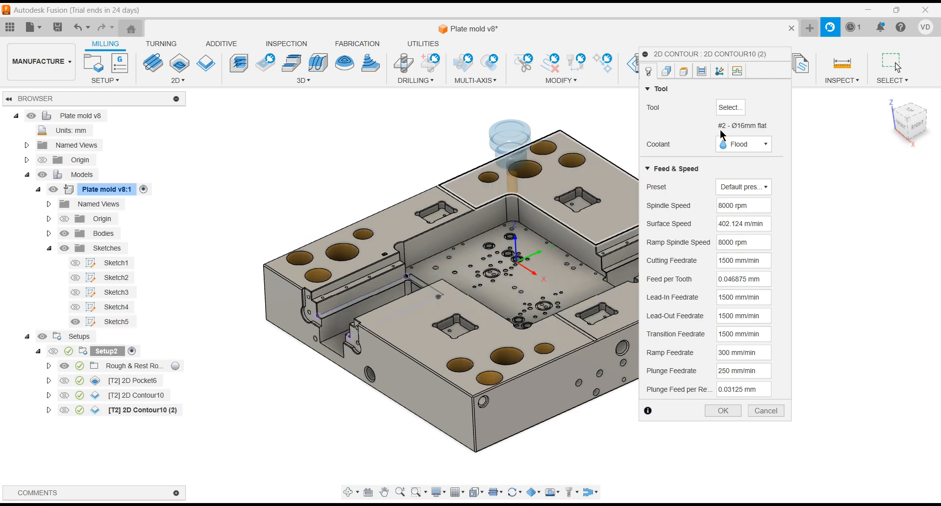
{"action": "left_click", "coordinate": [669, 72]}
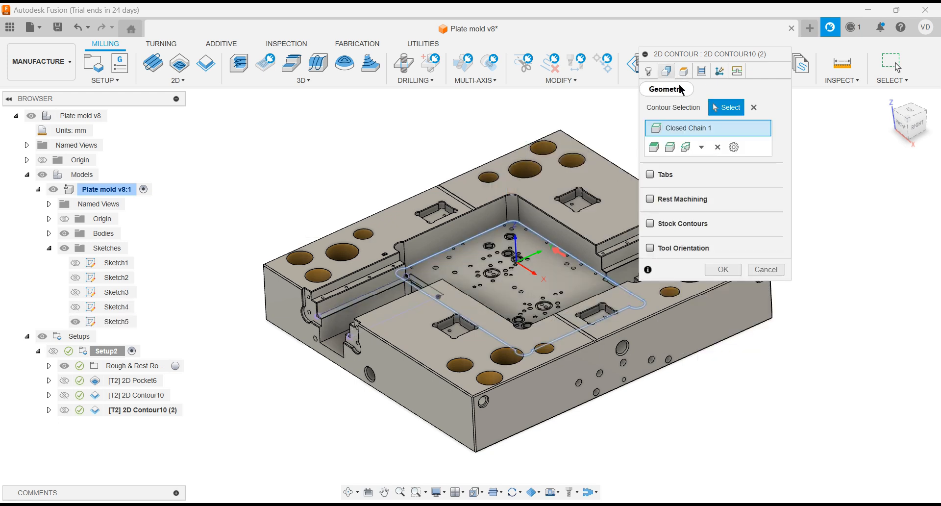
{"action": "left_click", "coordinate": [751, 107]}
Select the long step edges on both sides of the side channel near the B marking as contour chains
{"action": "scroll", "coordinate": [337, 279], "scroll_direction": "up", "scroll_amount": 5}
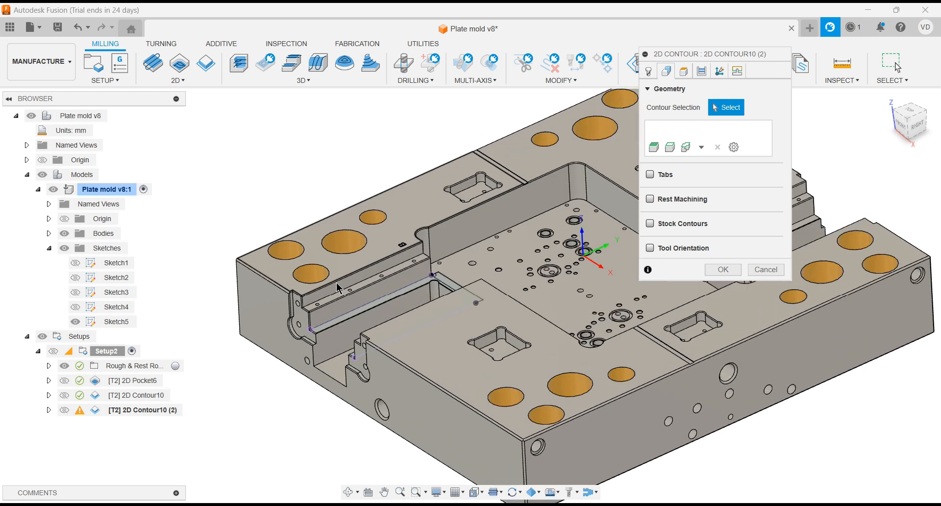
{"action": "left_click", "coordinate": [336, 295]}
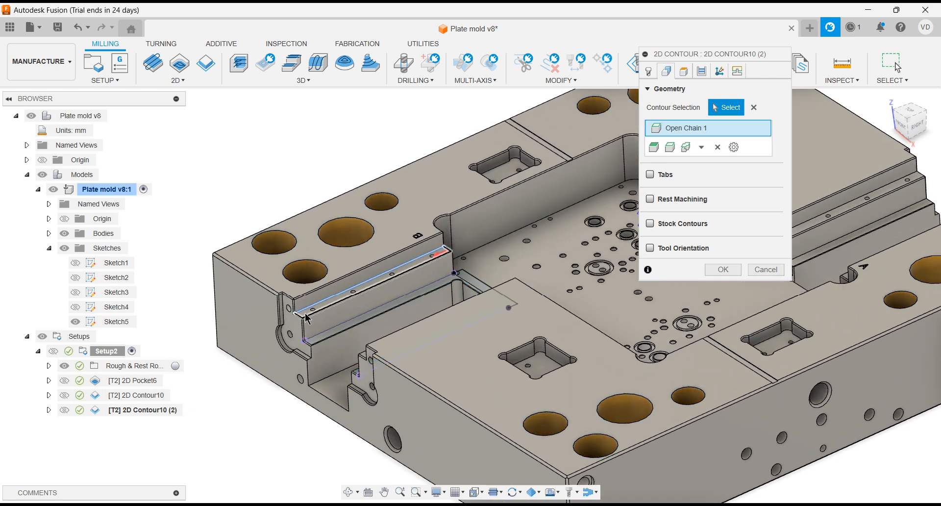
{"action": "scroll", "coordinate": [313, 315], "scroll_direction": "down", "scroll_amount": 3}
{"action": "middle_click_drag", "start_coordinate": [505, 376], "coordinate": [537, 364], "text": "shift"}
{"action": "left_click", "coordinate": [511, 365]}
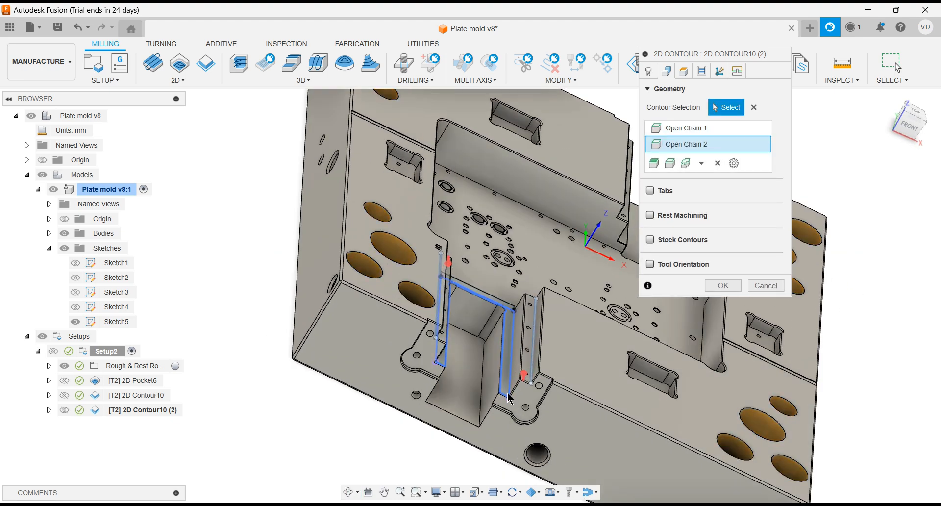
{"action": "middle_click_drag", "start_coordinate": [510, 397], "coordinate": [415, 285], "text": "shift"}
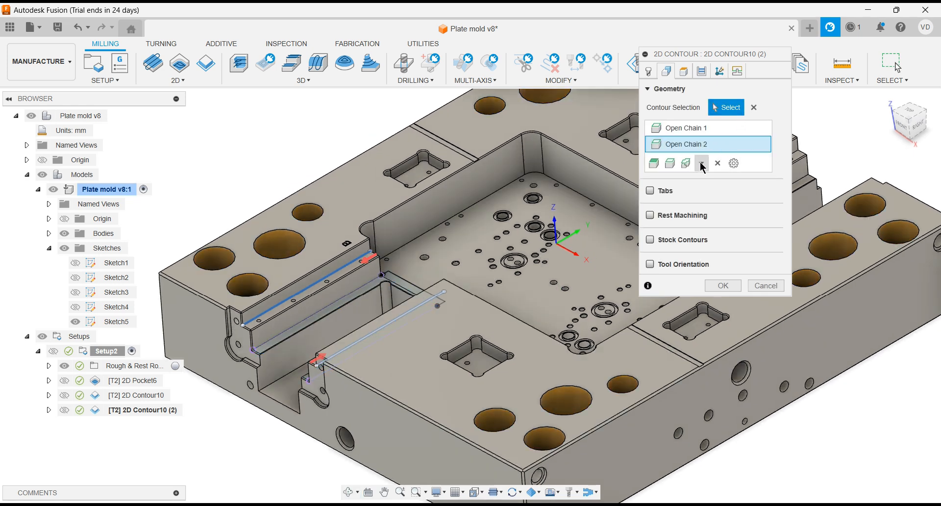
Add an open chain along the outer Sketch5 lines running around the lower ledge of the side channel near the B marking
{"action": "left_click", "coordinate": [701, 163]}
{"action": "left_click", "coordinate": [701, 179]}
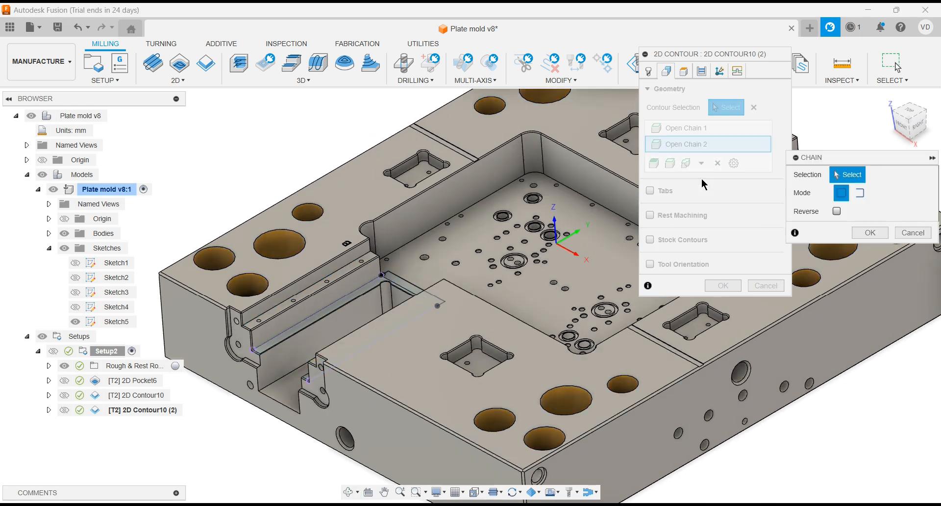
{"action": "left_click", "coordinate": [860, 193]}
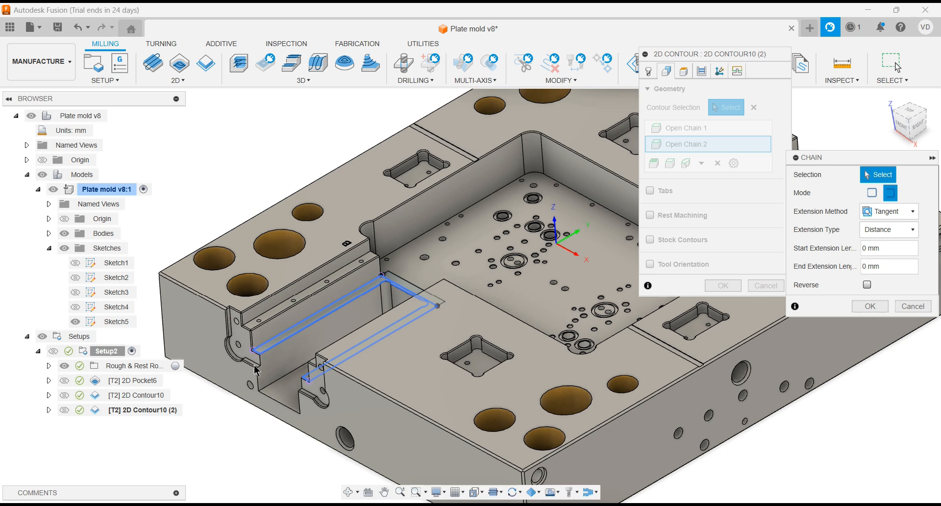
{"action": "scroll", "coordinate": [254, 371], "scroll_direction": "up", "scroll_amount": 5}
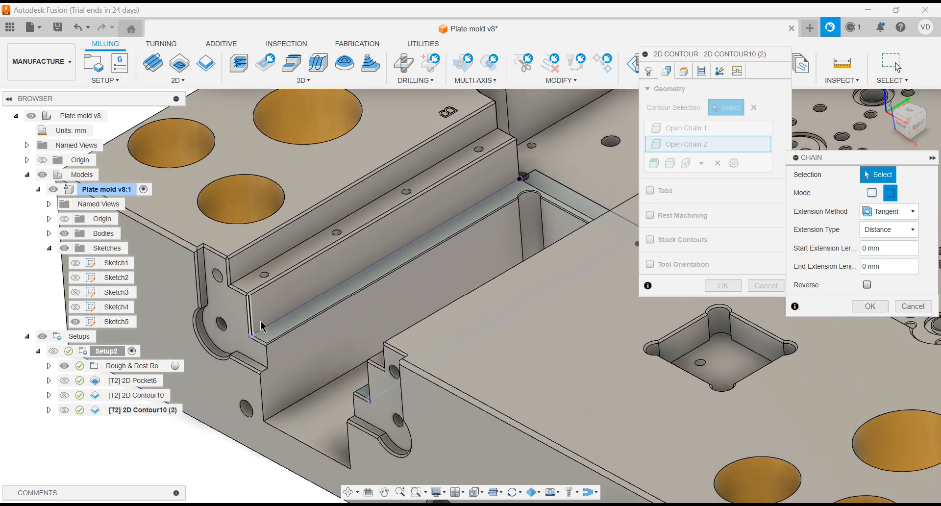
{"action": "scroll", "coordinate": [259, 338], "scroll_direction": "up", "scroll_amount": 10}
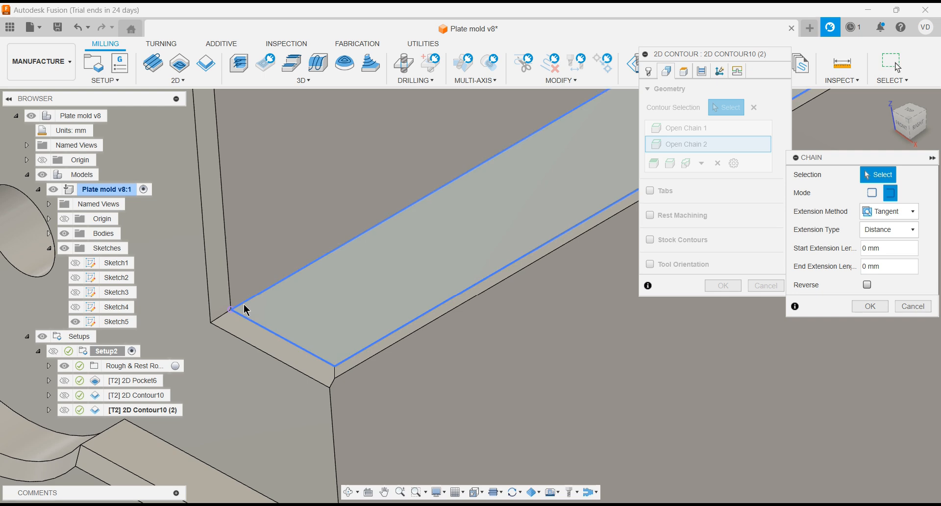
{"action": "scroll", "coordinate": [245, 309], "scroll_direction": "down", "scroll_amount": 2}
{"action": "left_click", "coordinate": [245, 310]}
{"action": "scroll", "coordinate": [239, 338], "scroll_direction": "down", "scroll_amount": 6}
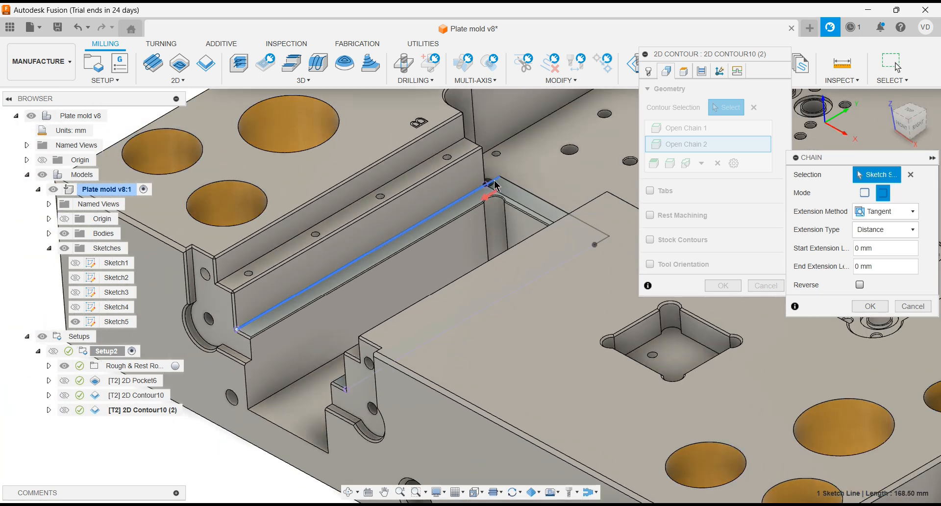
{"action": "left_click", "coordinate": [509, 184]}
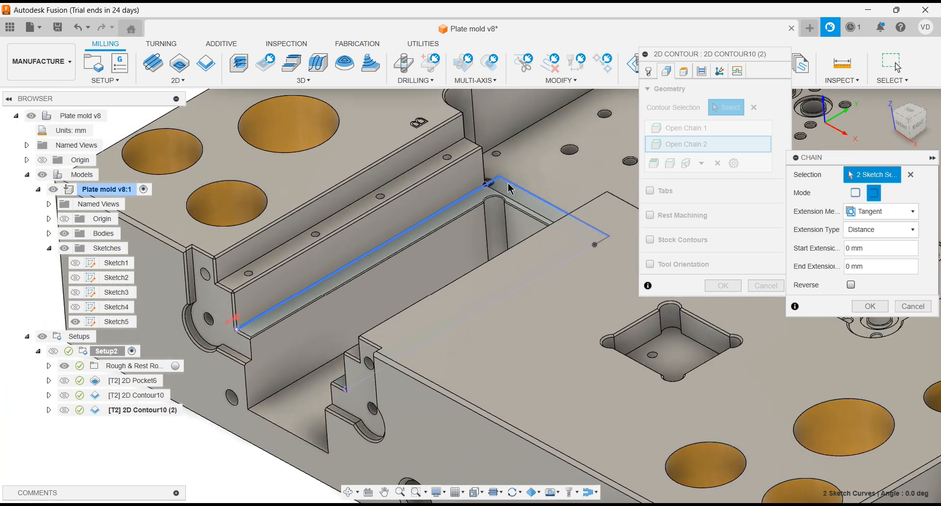
{"action": "left_click", "coordinate": [590, 253]}
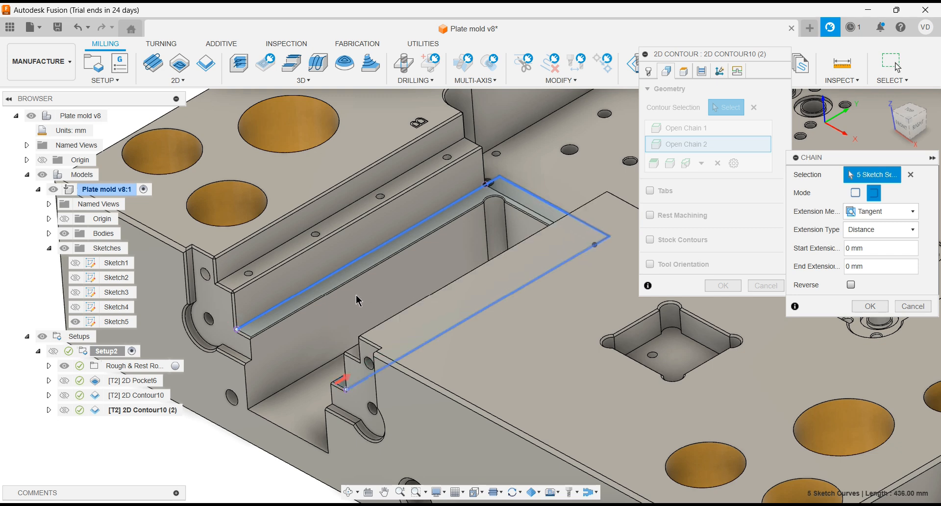
{"action": "scroll", "coordinate": [357, 300], "scroll_direction": "down", "scroll_amount": 3}
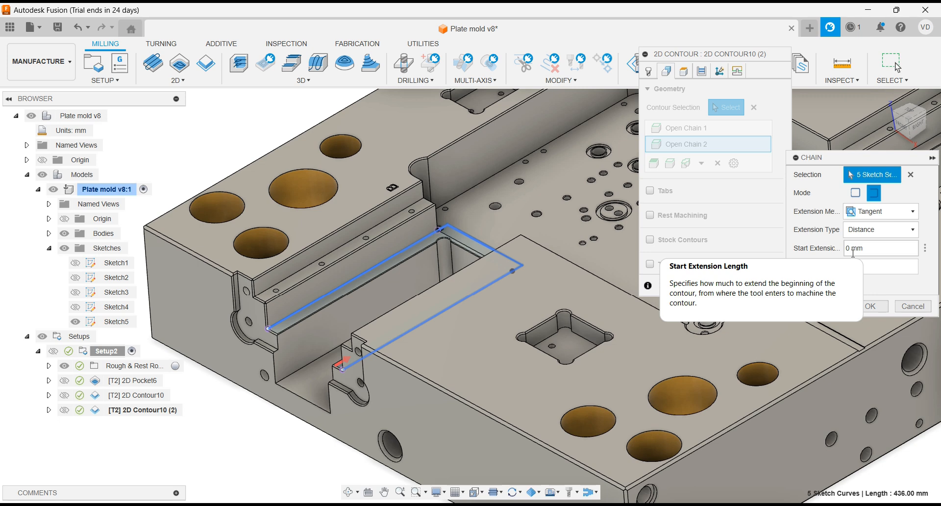
{"action": "left_click", "coordinate": [871, 304]}
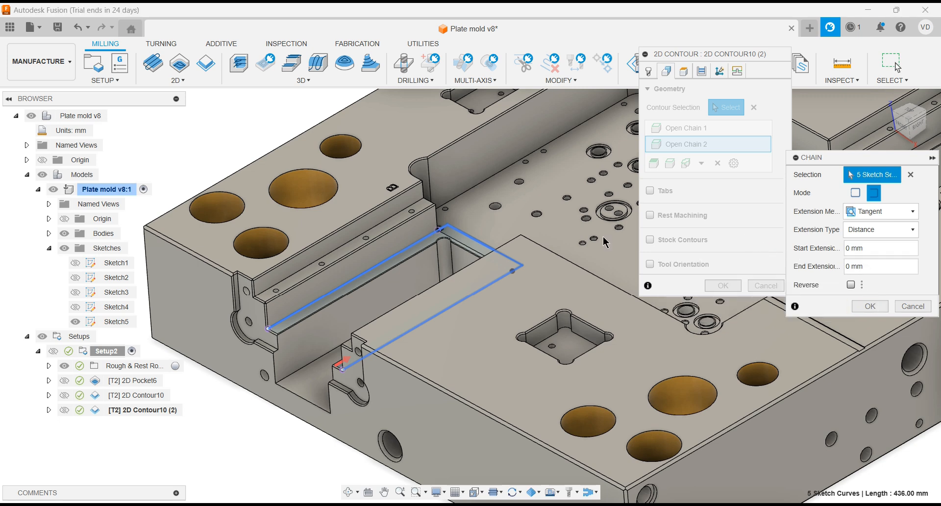
Select the long step edges on both sides of the opposite channel near the A marking as further contour chains
{"action": "scroll", "coordinate": [259, 335], "scroll_direction": "down", "scroll_amount": 3}
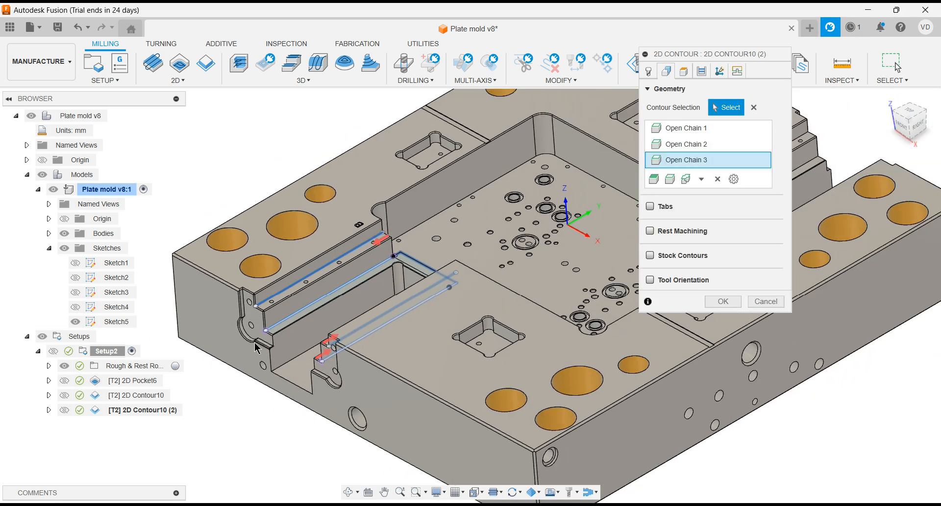
{"action": "scroll", "coordinate": [255, 347], "scroll_direction": "down", "scroll_amount": 3}
{"action": "scroll", "coordinate": [622, 216], "scroll_direction": "up", "scroll_amount": 5}
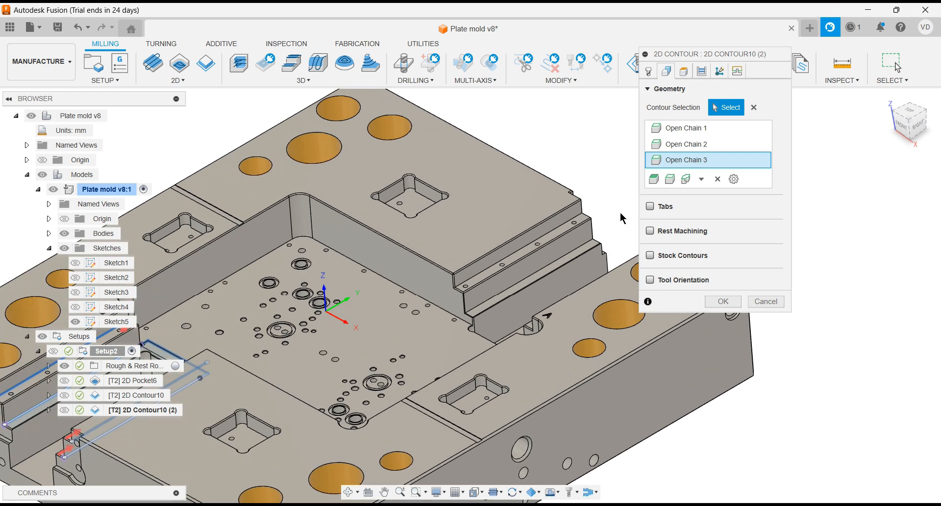
{"action": "left_click", "coordinate": [552, 228]}
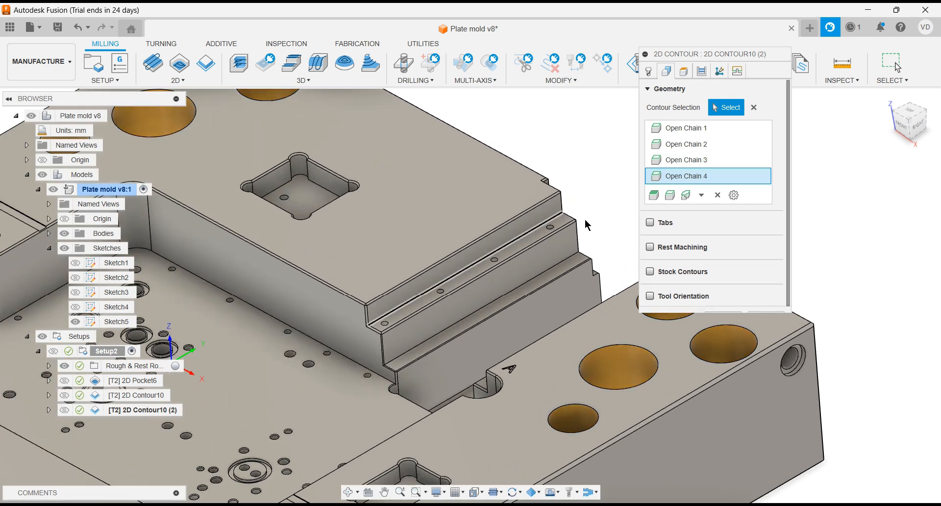
{"action": "scroll", "coordinate": [588, 192], "scroll_direction": "down", "scroll_amount": 2}
{"action": "scroll", "coordinate": [586, 185], "scroll_direction": "up", "scroll_amount": 1}
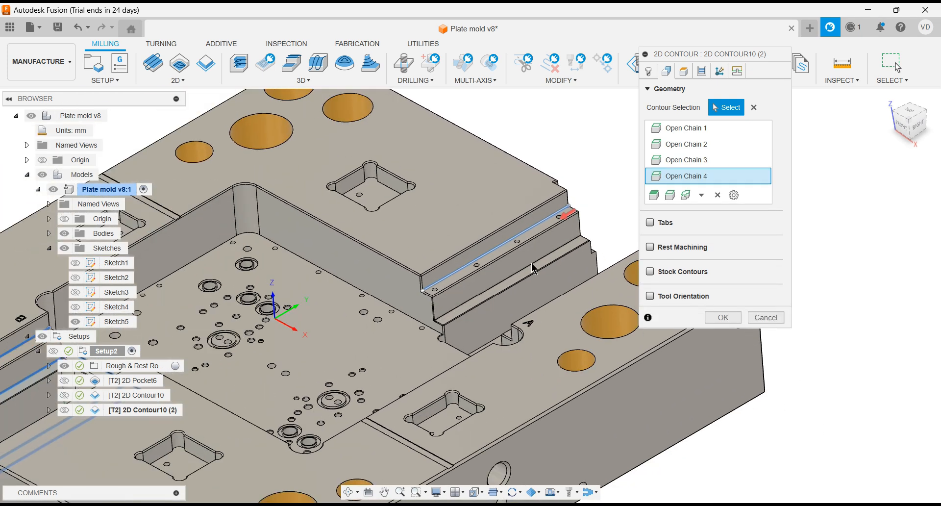
{"action": "scroll", "coordinate": [531, 264], "scroll_direction": "up", "scroll_amount": 1}
{"action": "middle_click_drag", "start_coordinate": [516, 264], "coordinate": [520, 307], "text": "shift"}
{"action": "scroll", "coordinate": [521, 307], "scroll_direction": "up", "scroll_amount": 3}
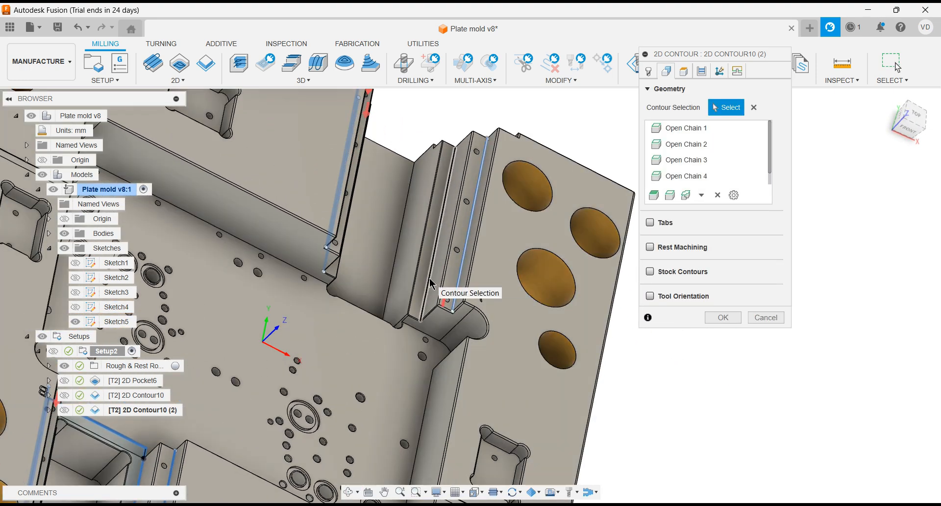
{"action": "scroll", "coordinate": [576, 230], "scroll_direction": "down", "scroll_amount": 1}
{"action": "scroll", "coordinate": [576, 231], "scroll_direction": "down", "scroll_amount": 3}
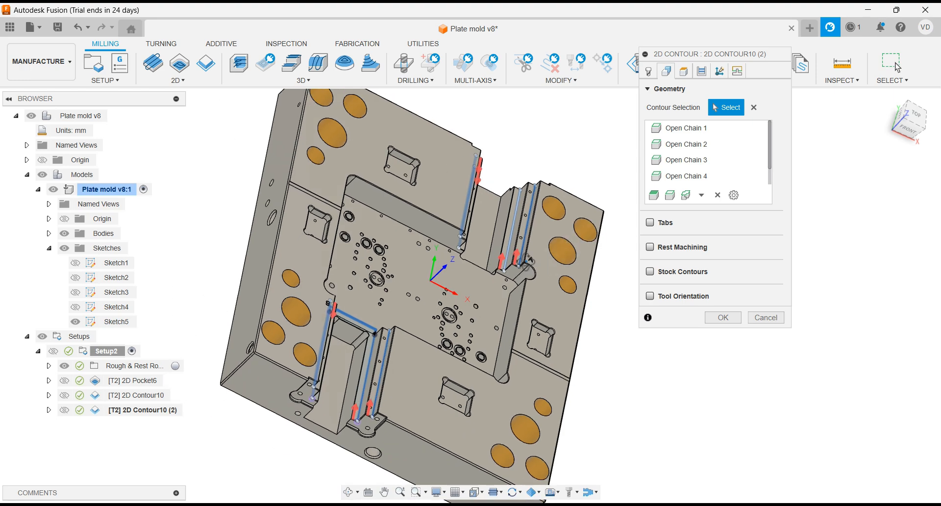
Select Open Chain 1 through Open Chain 7 and align their tangent extensions to 12 mm at both start and end
{"action": "middle_click_drag", "start_coordinate": [563, 249], "coordinate": [539, 265], "text": "shift"}
{"action": "mouse_move", "coordinate": [478, 233]}
{"action": "middle_mouse_down", "text": "shift"}
{"action": "mouse_move", "coordinate": [469, 199]}
{"action": "mouse_move", "coordinate": [475, 236]}
{"action": "middle_mouse_up", "text": "shift"}
{"action": "scroll", "coordinate": [524, 271], "scroll_direction": "down", "scroll_amount": 3}
{"action": "scroll", "coordinate": [377, 288], "scroll_direction": "up", "scroll_amount": 4}
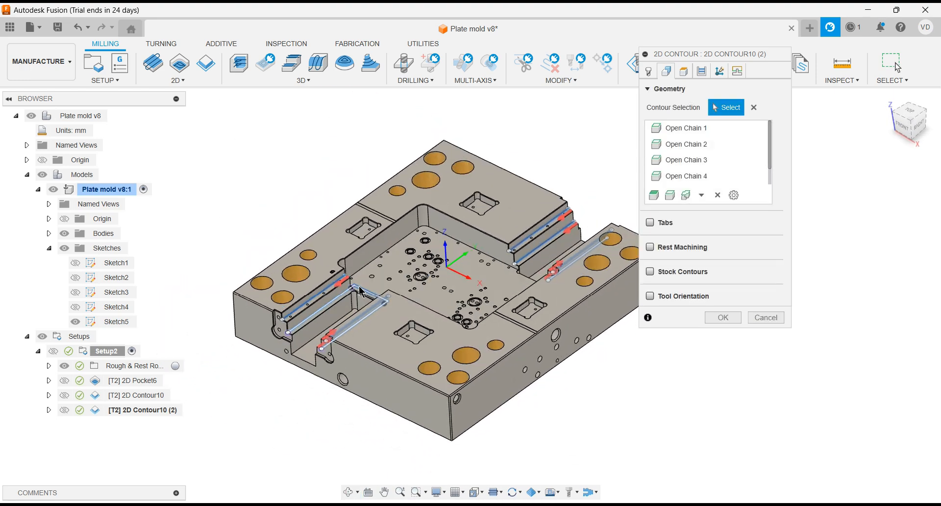
{"action": "scroll", "coordinate": [318, 287], "scroll_direction": "down", "scroll_amount": 1}
{"action": "scroll", "coordinate": [310, 287], "scroll_direction": "down", "scroll_amount": 1}
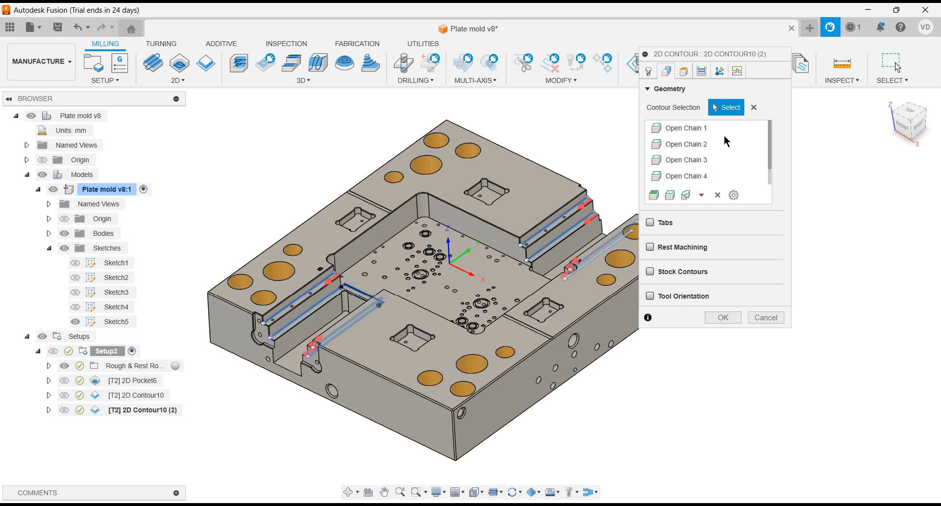
{"action": "left_click", "coordinate": [689, 128]}
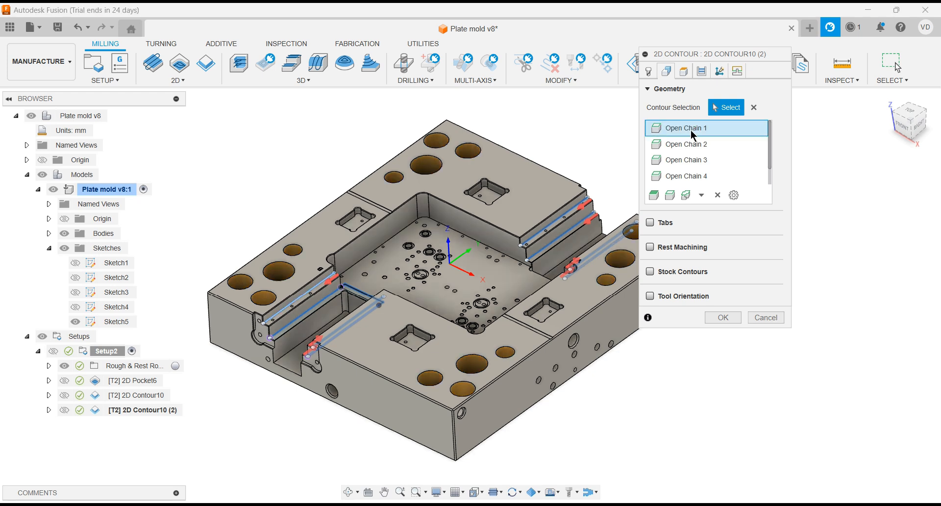
{"action": "left_click_drag", "start_coordinate": [769, 166], "coordinate": [773, 191]}
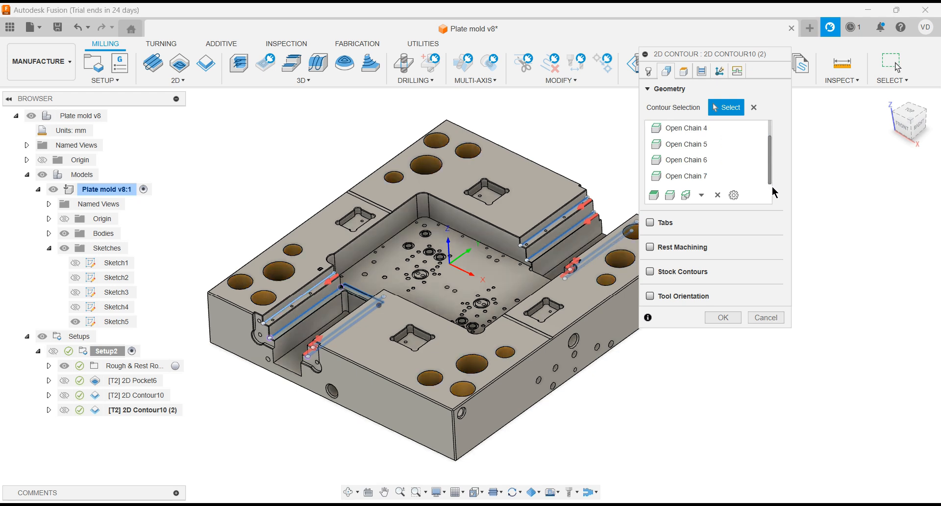
{"action": "left_click", "coordinate": [707, 177], "text": "shift"}
{"action": "left_click", "coordinate": [733, 195]}
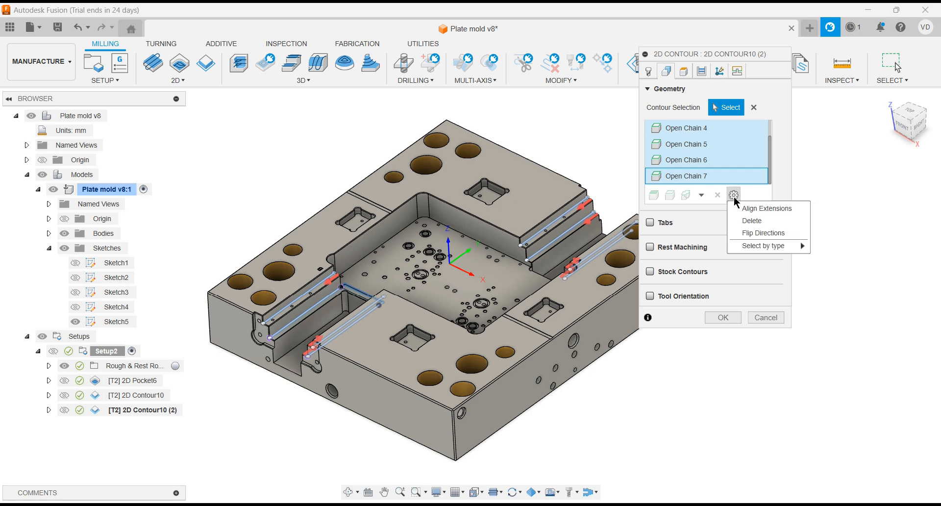
{"action": "left_click", "coordinate": [755, 208]}
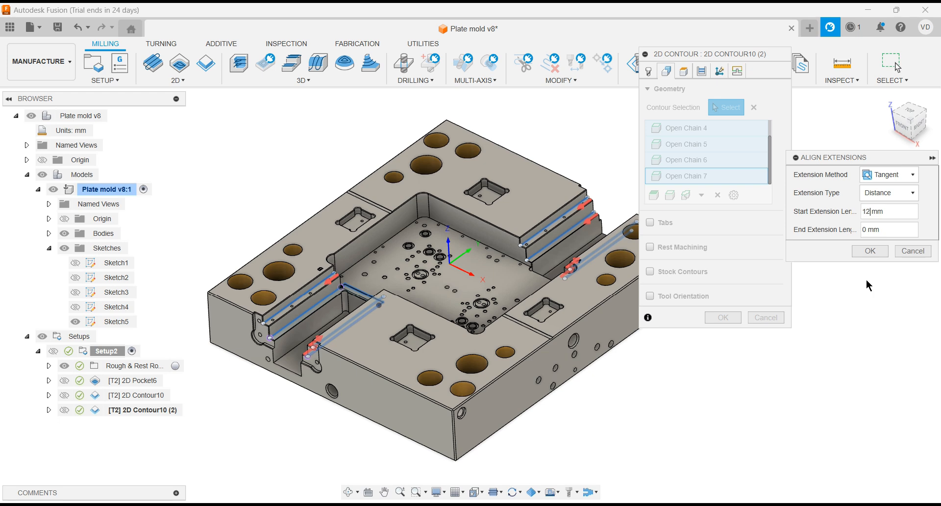
{"action": "key", "text": "Tab"}
{"action": "type", "text": "12"}
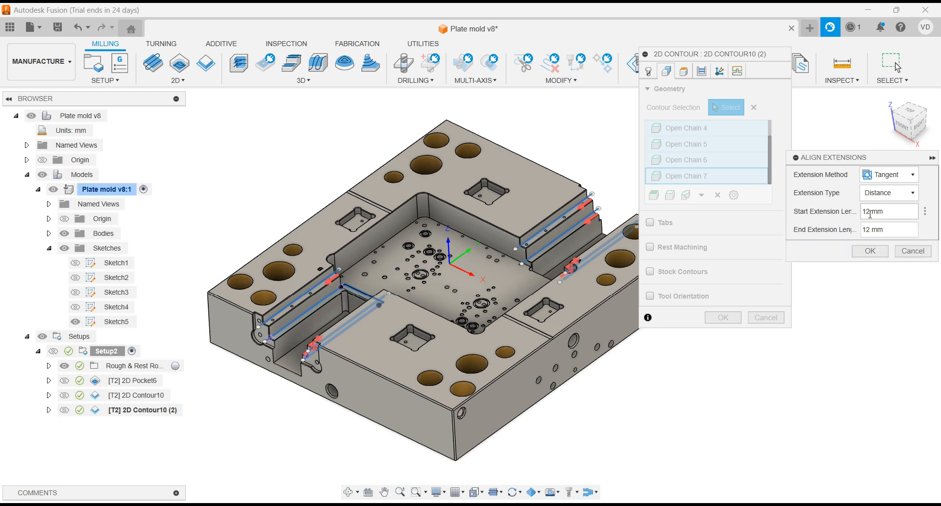
{"action": "left_click", "coordinate": [860, 212]}
{"action": "key", "text": "Return"}
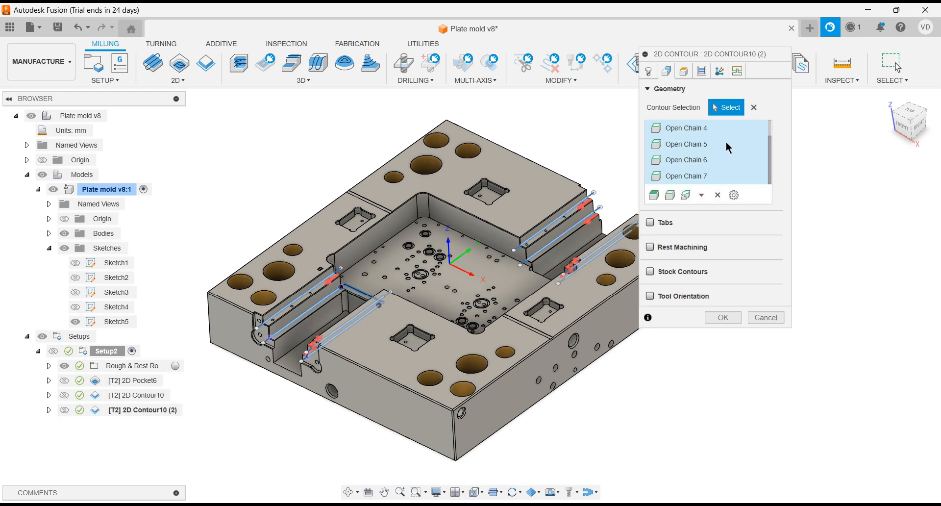
Turn off Multiple Depths, clear the preferred lead-in position, and apply the edited contour operation
{"action": "left_click", "coordinate": [684, 71]}
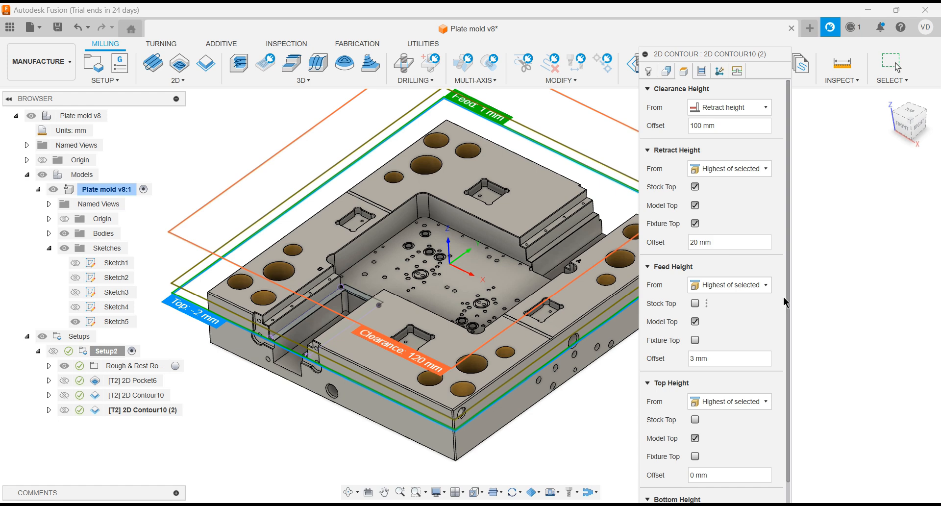
{"action": "left_click_drag", "start_coordinate": [787, 292], "coordinate": [789, 333]}
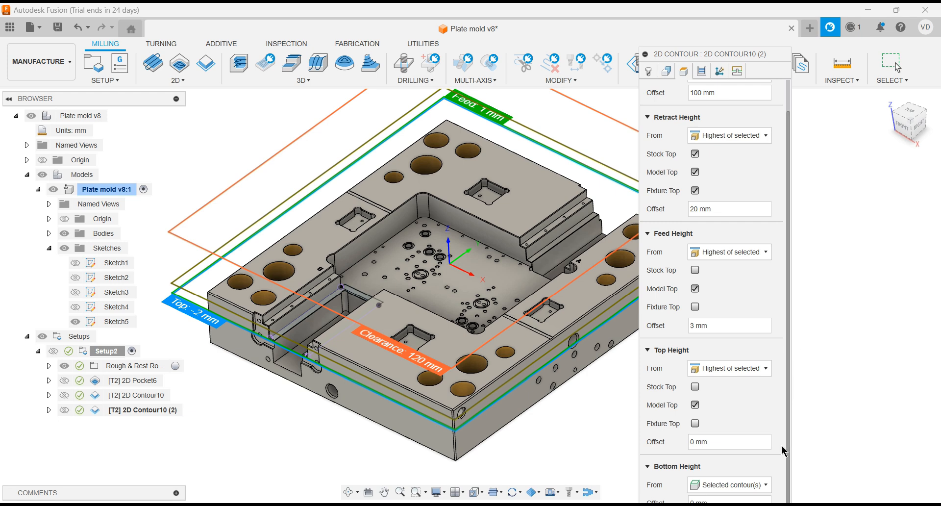
{"action": "left_click", "coordinate": [703, 74]}
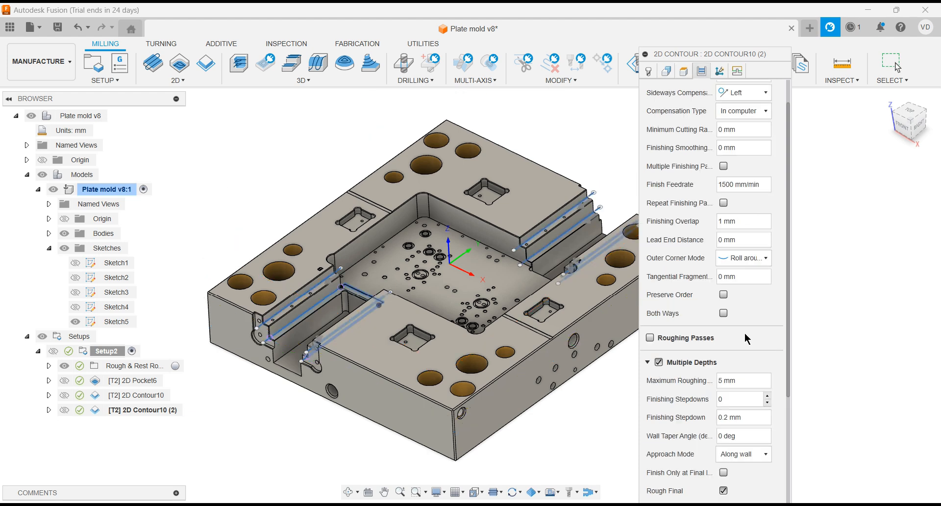
{"action": "left_click", "coordinate": [659, 362]}
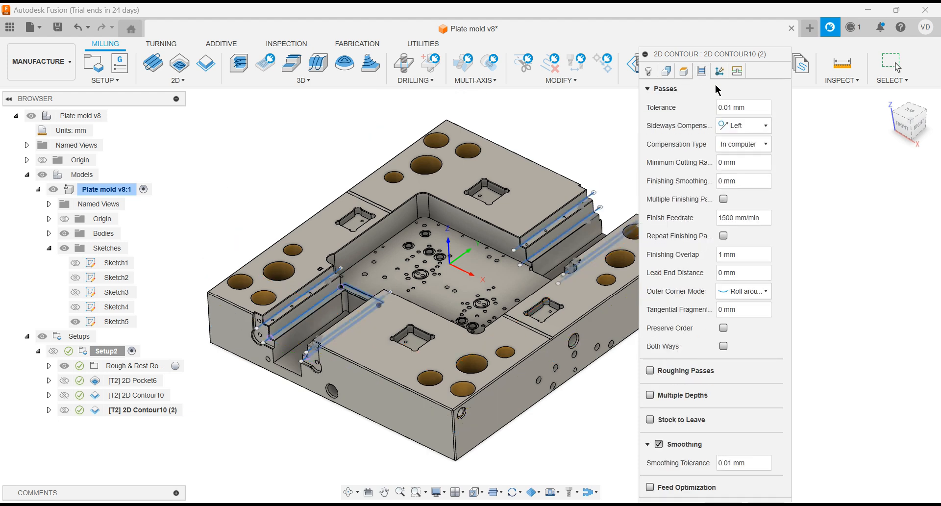
{"action": "left_click", "coordinate": [736, 72]}
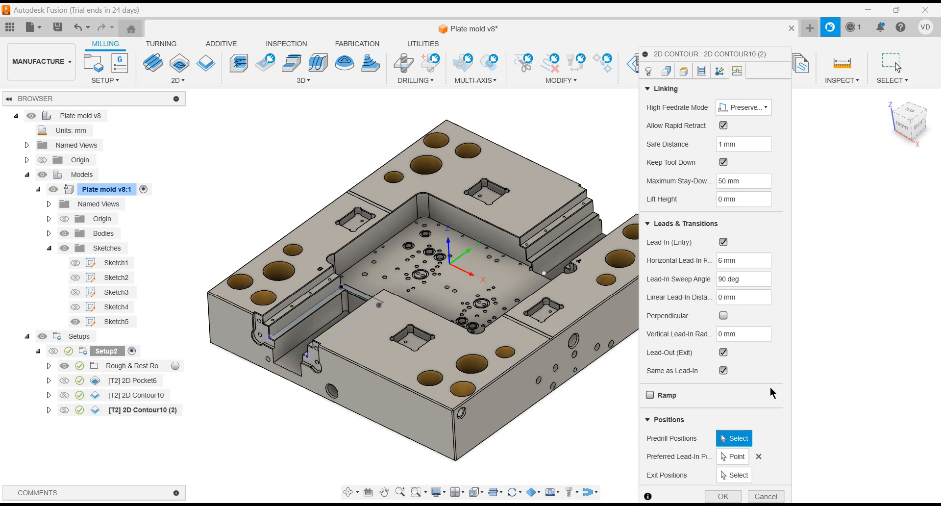
{"action": "left_click", "coordinate": [758, 456]}
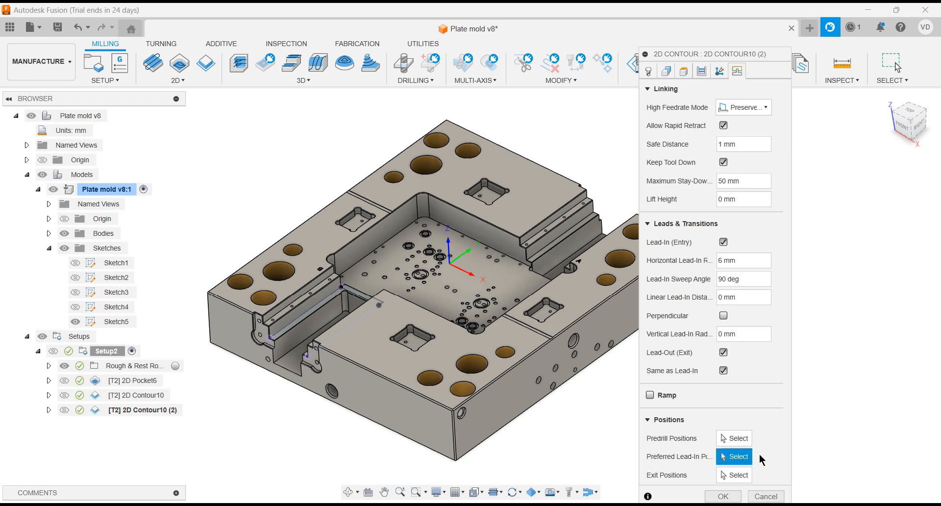
{"action": "key", "text": "Return"}
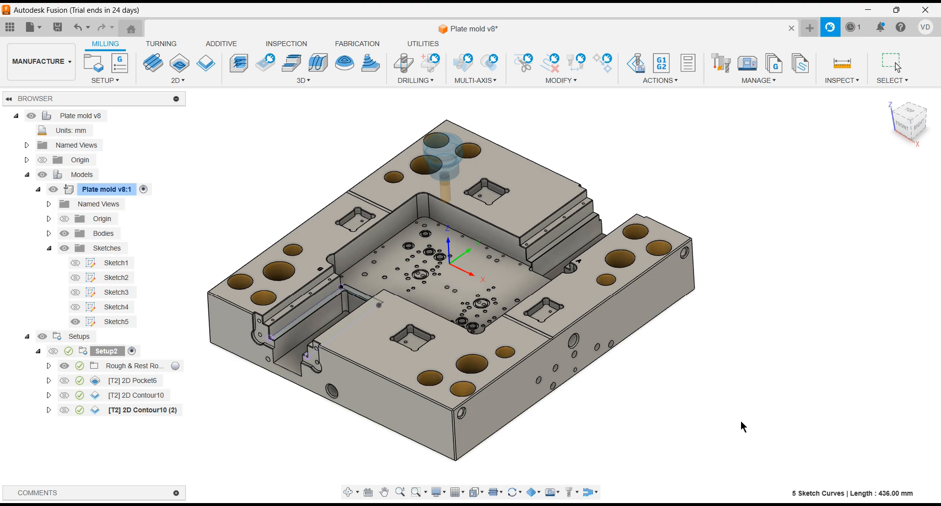
Simulate the 2D Contour10 (2) toolpath along the side channel steps, play it through, and exit the simulation
{"action": "mouse_move", "coordinate": [703, 361]}
{"action": "middle_mouse_down", "text": "shift"}
{"action": "mouse_move", "coordinate": [708, 332]}
{"action": "mouse_move", "coordinate": [707, 388]}
{"action": "mouse_move", "coordinate": [701, 310]}
{"action": "mouse_move", "coordinate": [708, 324]}
{"action": "mouse_move", "coordinate": [699, 323]}
{"action": "middle_mouse_up", "text": "shift"}
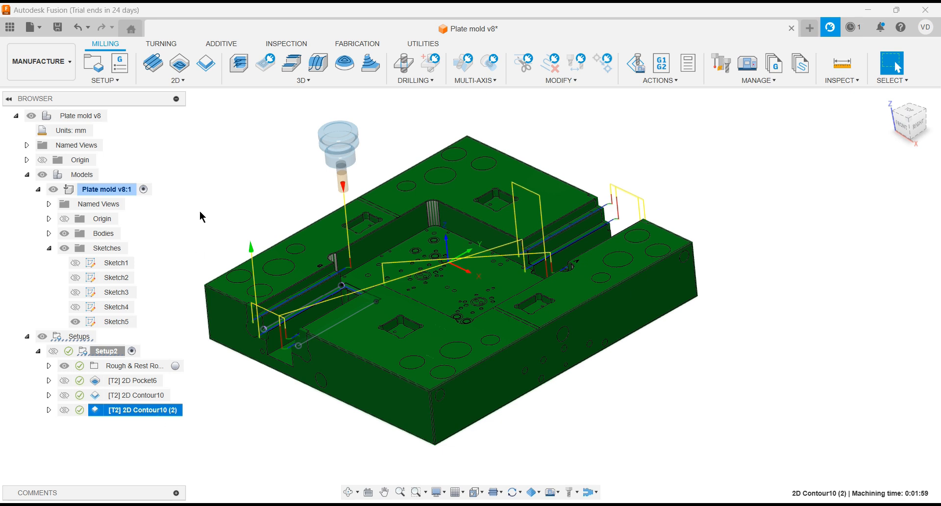
{"action": "right_click", "coordinate": [158, 412]}
{"action": "left_click", "coordinate": [206, 86]}
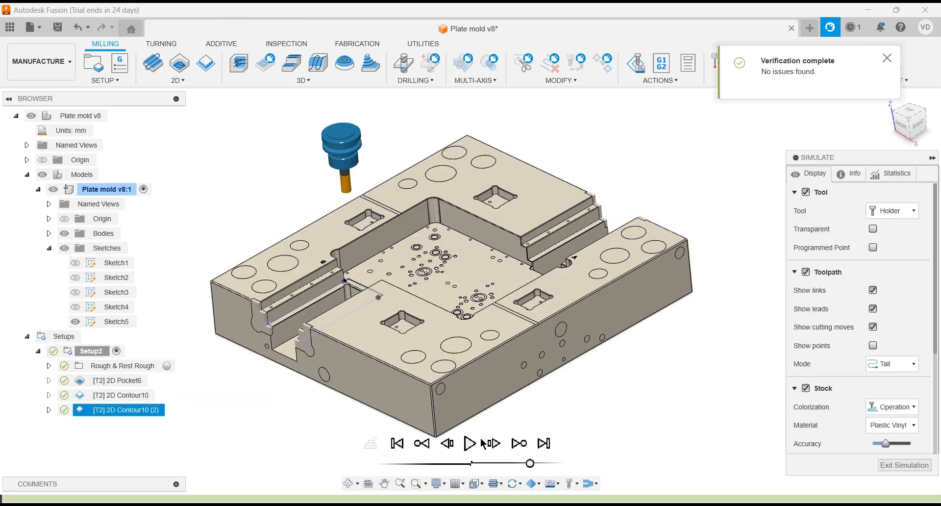
{"action": "left_click", "coordinate": [469, 444]}
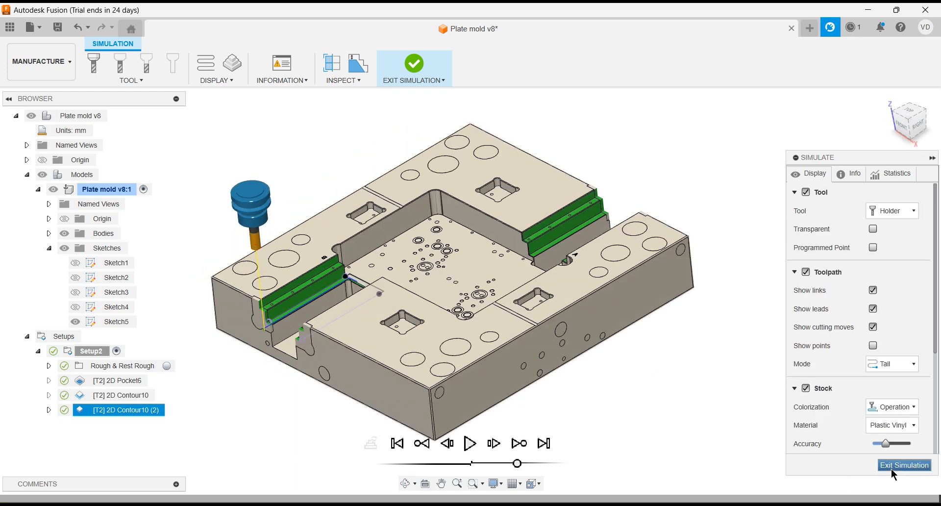
{"action": "left_click", "coordinate": [903, 464]}
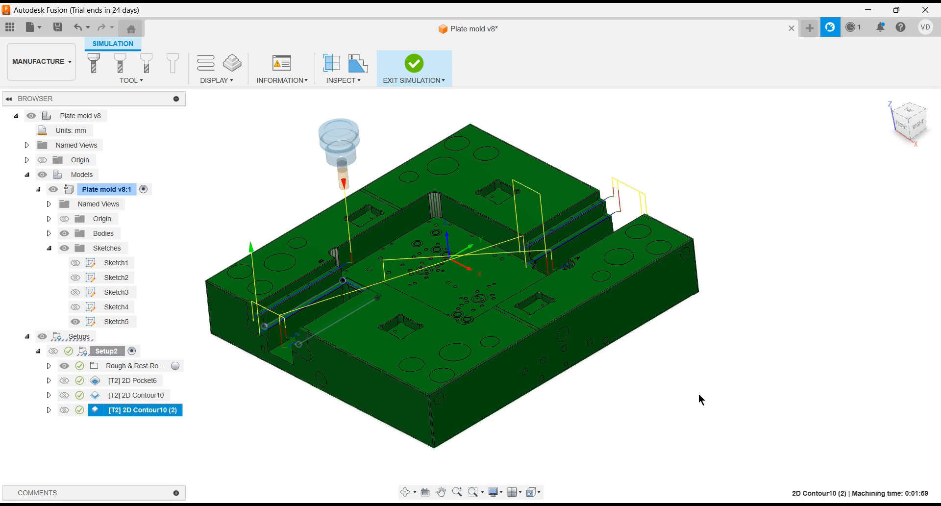
{"action": "scroll", "coordinate": [701, 395], "scroll_direction": "down", "scroll_amount": 1}
{"action": "middle_click_drag", "start_coordinate": [533, 273], "coordinate": [528, 260], "text": "shift"}
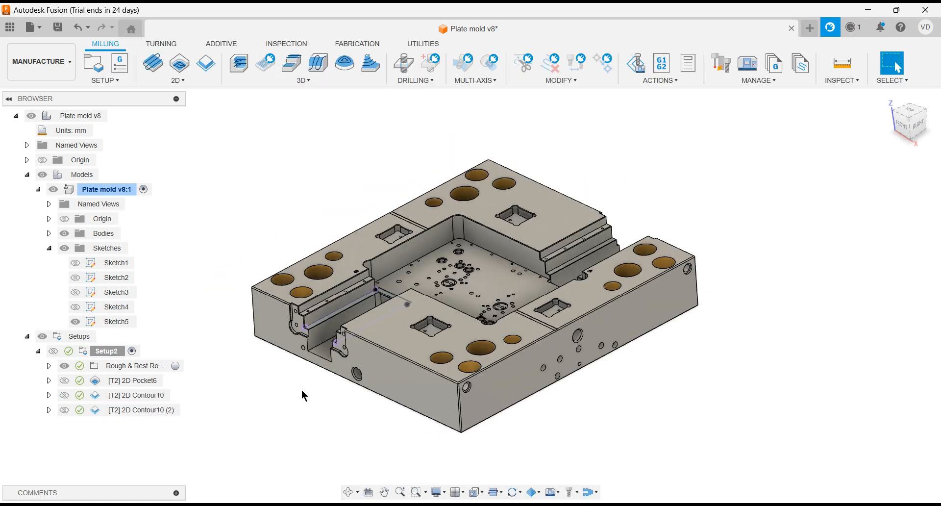
Hide Sketch5 in the plate mold model
{"action": "left_click", "coordinate": [75, 321]}
{"action": "middle_click_drag", "start_coordinate": [312, 198], "coordinate": [312, 200], "text": "shift"}
{"action": "scroll", "coordinate": [481, 199], "scroll_direction": "up", "scroll_amount": 3}
{"action": "scroll", "coordinate": [349, 231], "scroll_direction": "up", "scroll_amount": 4}
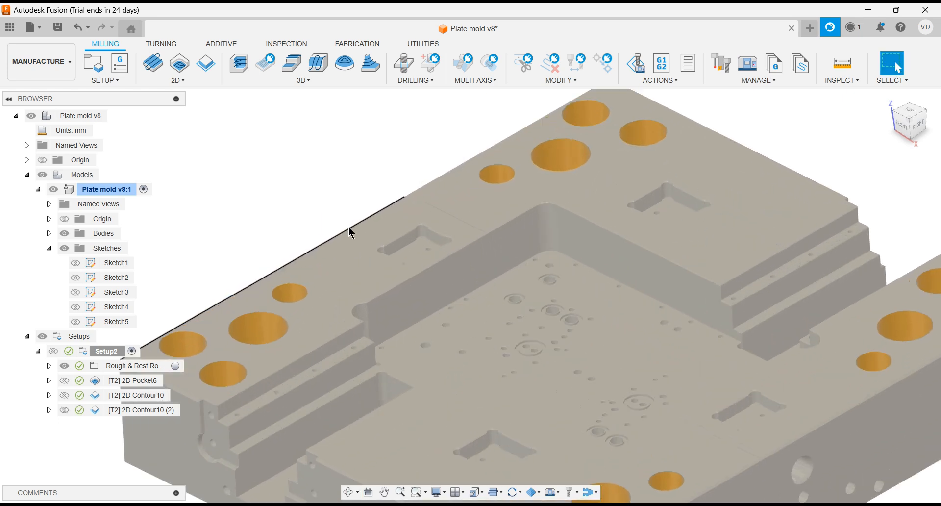
{"action": "scroll", "coordinate": [354, 155], "scroll_direction": "down", "scroll_amount": 1}
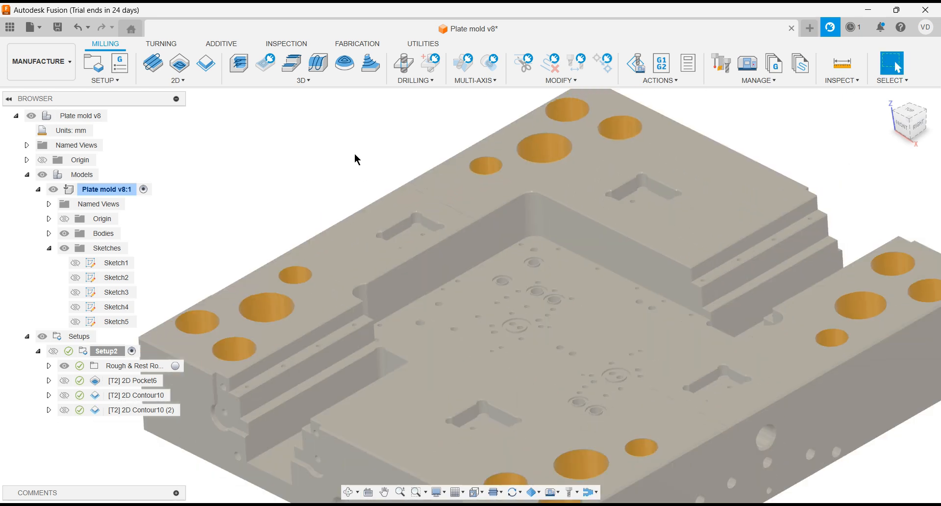
Duplicate the 2D Pocket6 operation in Setup2, select the copy, and collapse the Models branch
{"action": "mouse_move", "coordinate": [134, 384]}
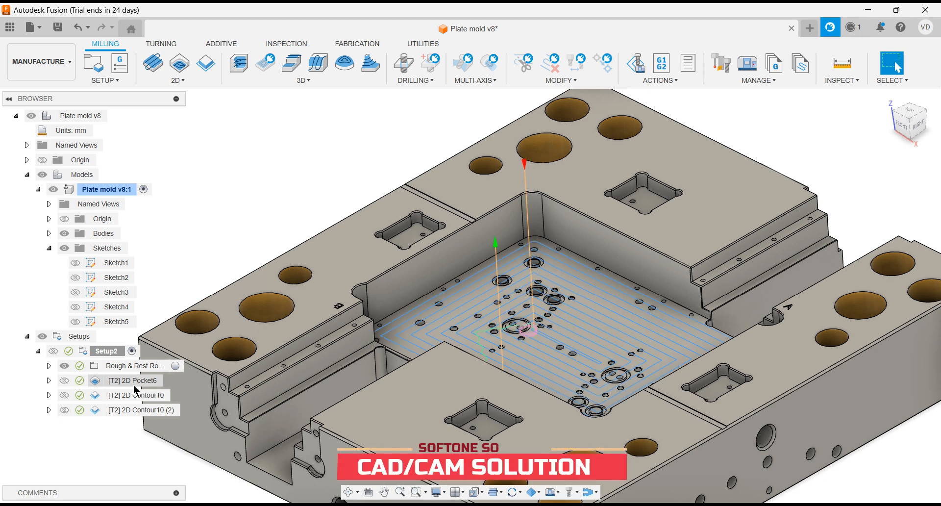
{"action": "right_click", "coordinate": [133, 384]}
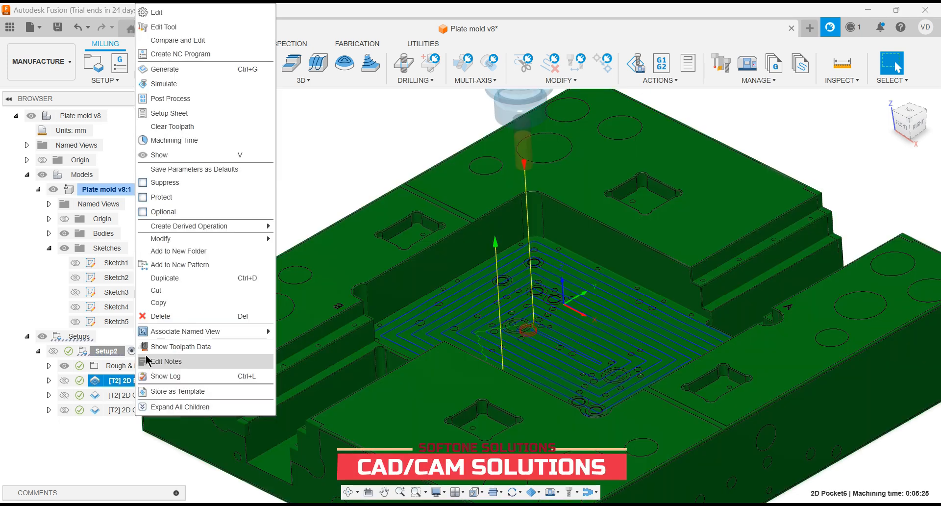
{"action": "left_click", "coordinate": [163, 280]}
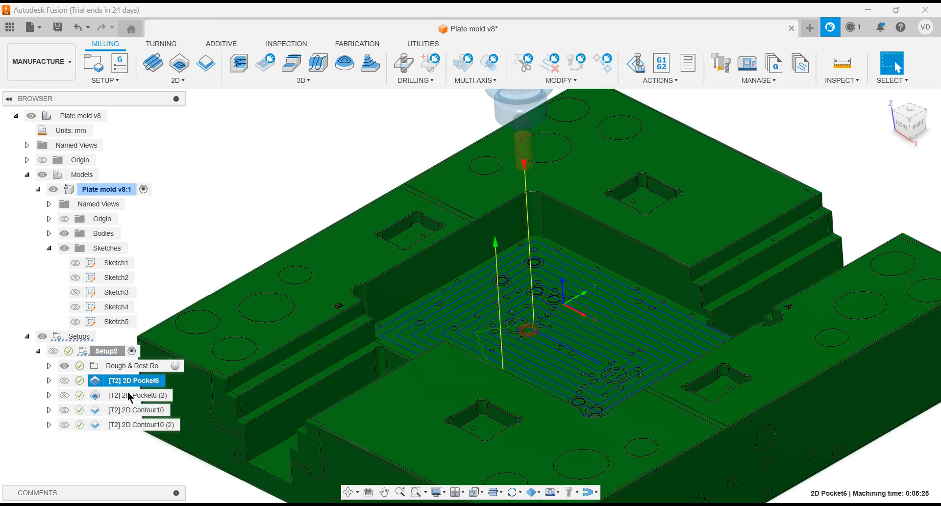
{"action": "left_click", "coordinate": [130, 397]}
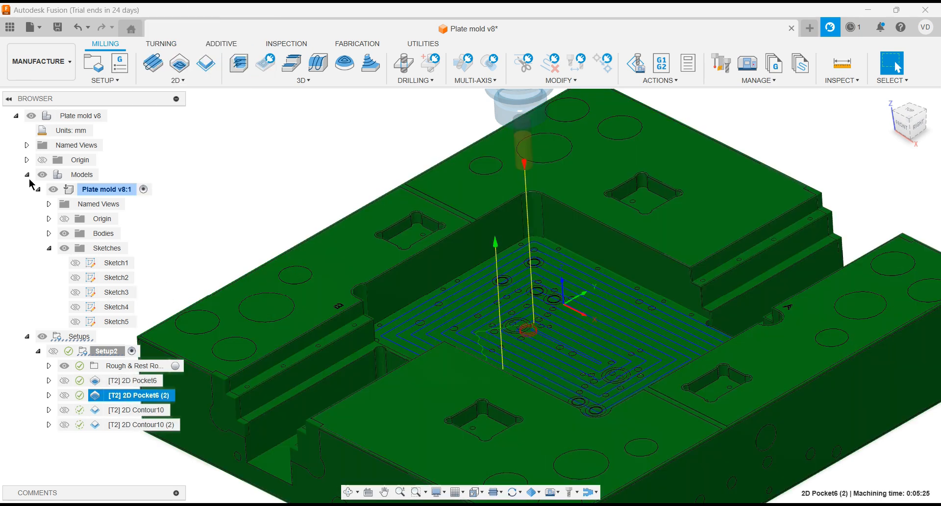
{"action": "left_click", "coordinate": [27, 175]}
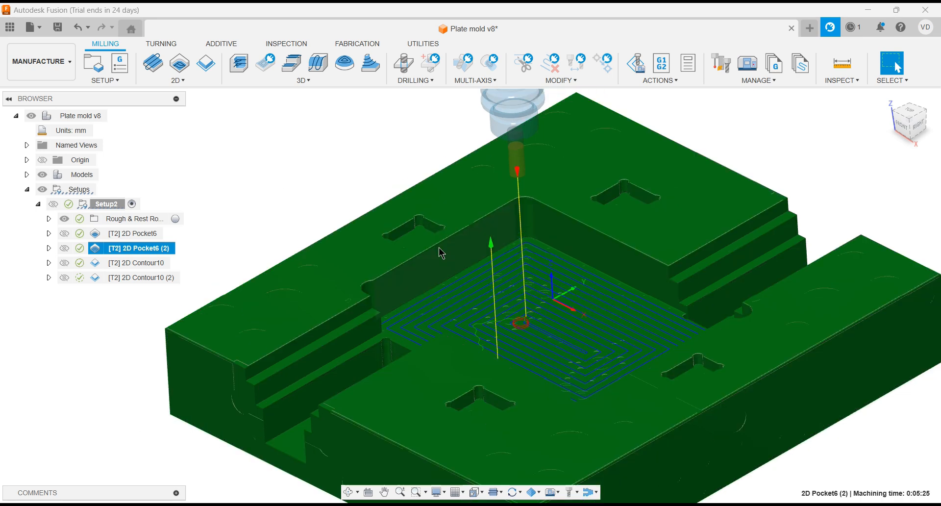
Turn off the in-process stock display so the bare mold model is shown
{"action": "scroll", "coordinate": [434, 247], "scroll_direction": "down", "scroll_amount": 1}
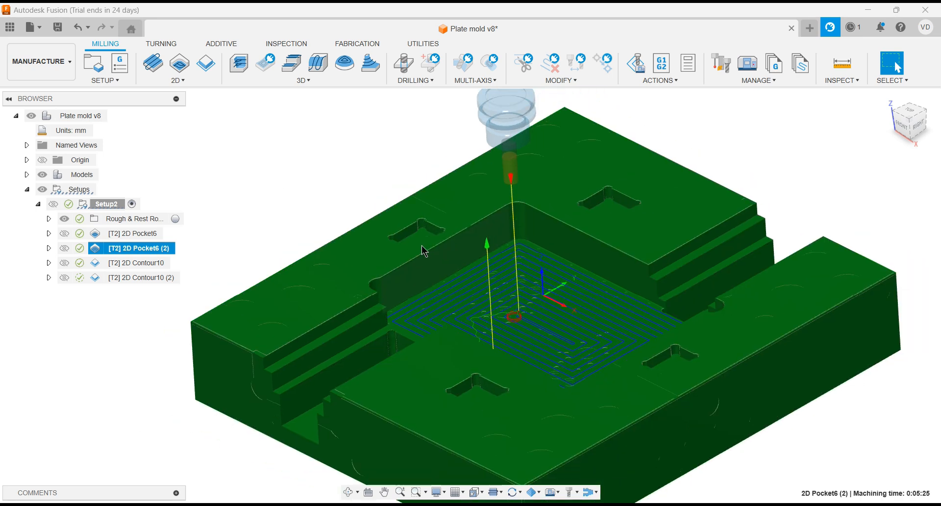
{"action": "left_click", "coordinate": [538, 494]}
{"action": "left_click", "coordinate": [532, 467]}
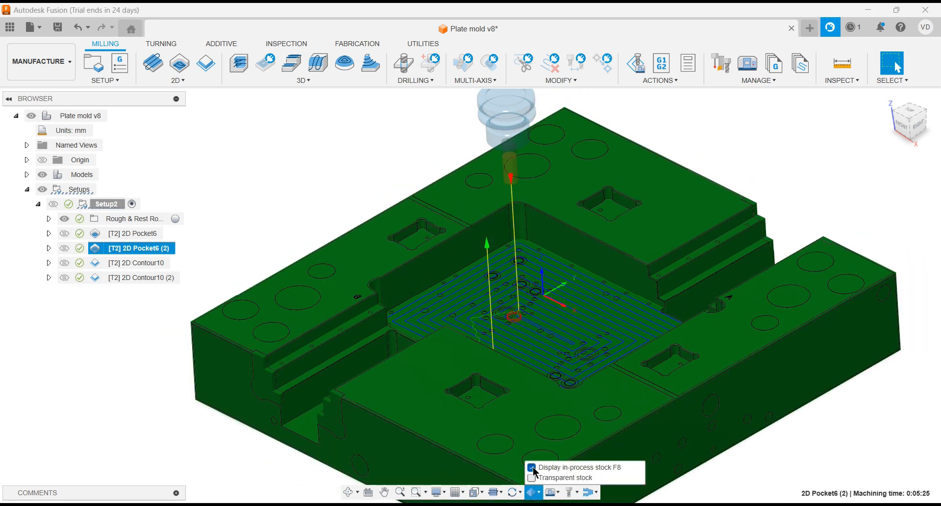
{"action": "left_click", "coordinate": [323, 158]}
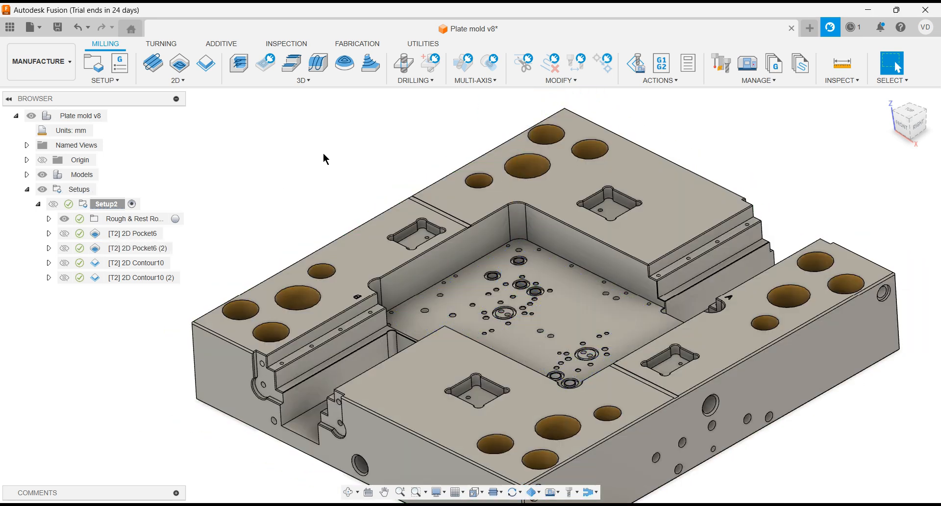
Move 2D Pocket6 (2) below 2D Contour10 (2), open it for editing, and assign the #3 Ø8 mm flat end mill
{"action": "left_click", "coordinate": [136, 247]}
{"action": "left_click_drag", "start_coordinate": [118, 247], "coordinate": [129, 278]}
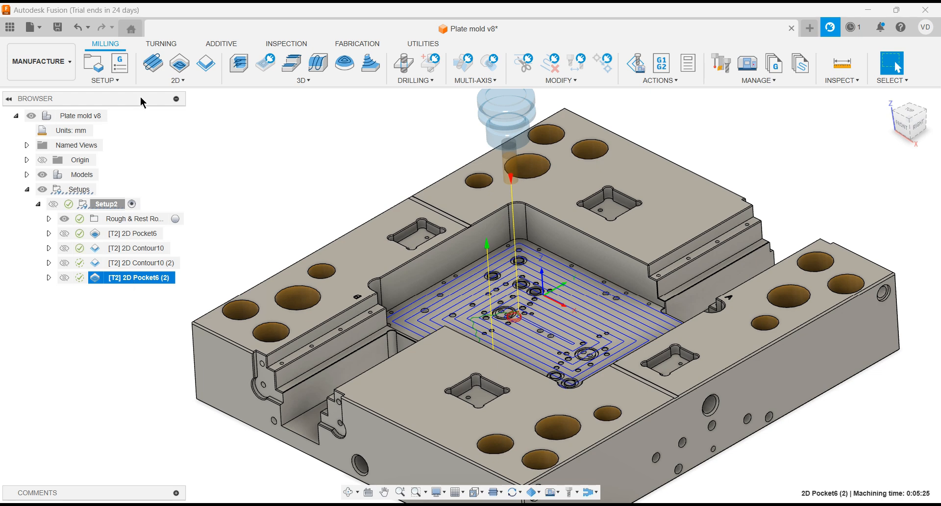
{"action": "left_click", "coordinate": [146, 128]}
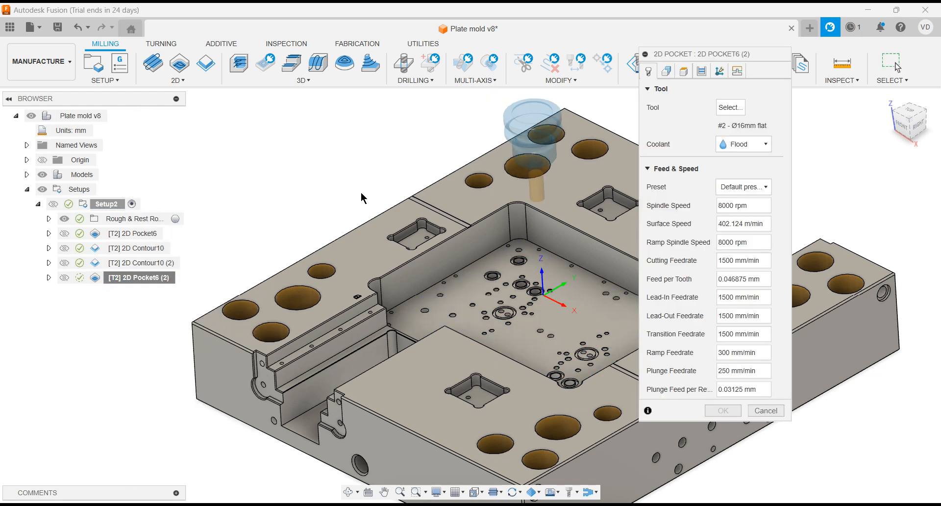
{"action": "left_click", "coordinate": [733, 106]}
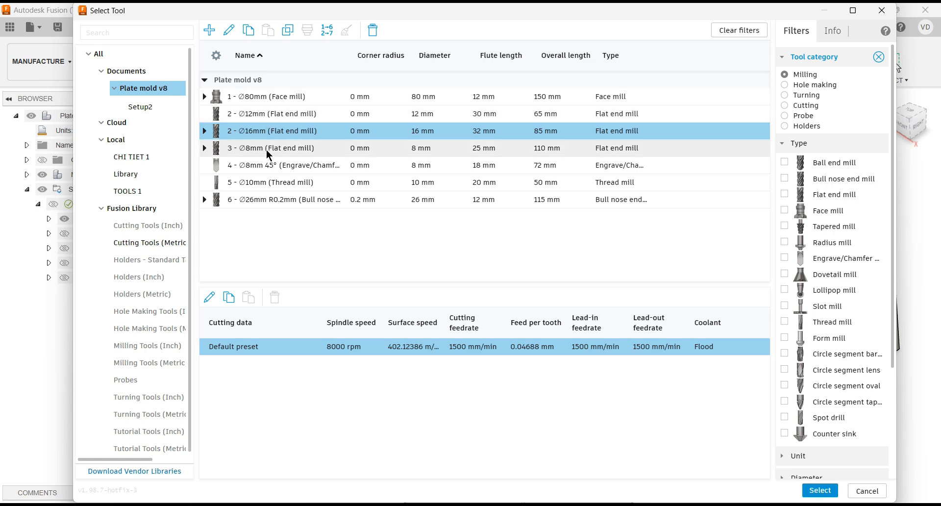
{"action": "left_click", "coordinate": [819, 490]}
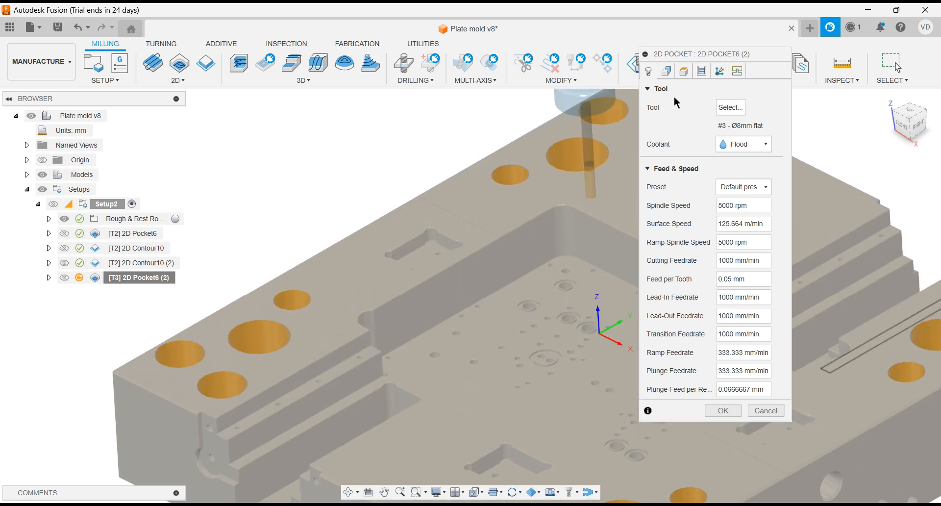
Replace the central cavity selection with the floor outlines of the four small rectangular pockets around the cavity
{"action": "left_click", "coordinate": [665, 73]}
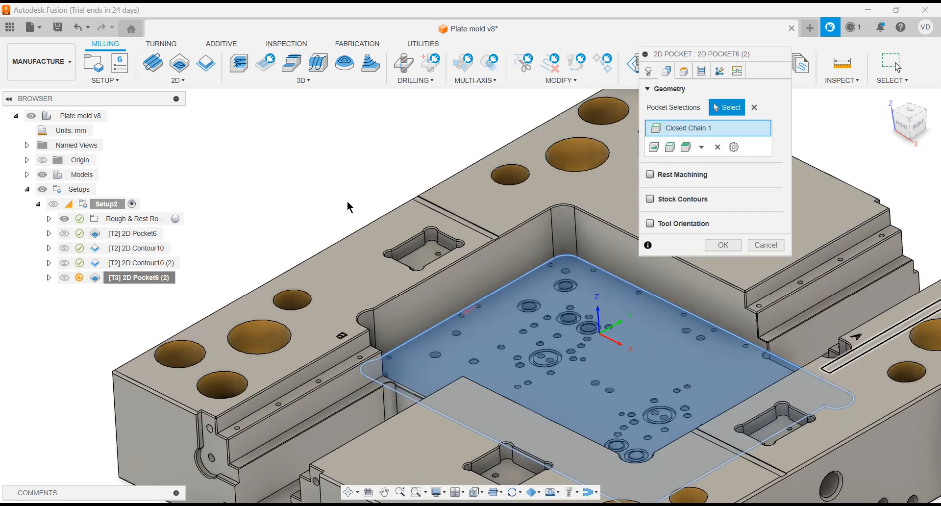
{"action": "left_click", "coordinate": [754, 107]}
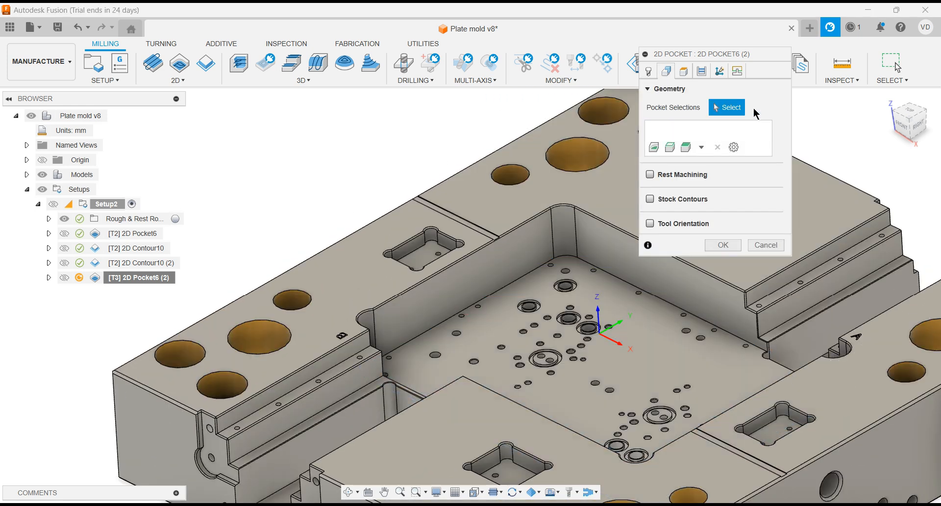
{"action": "left_click", "coordinate": [414, 258]}
{"action": "scroll", "coordinate": [304, 205], "scroll_direction": "down", "scroll_amount": 5}
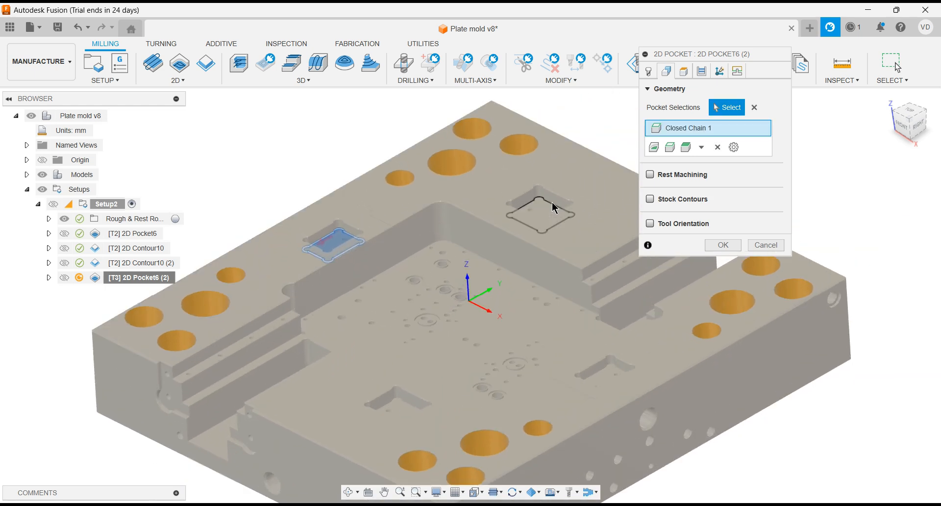
{"action": "left_click", "coordinate": [552, 206]}
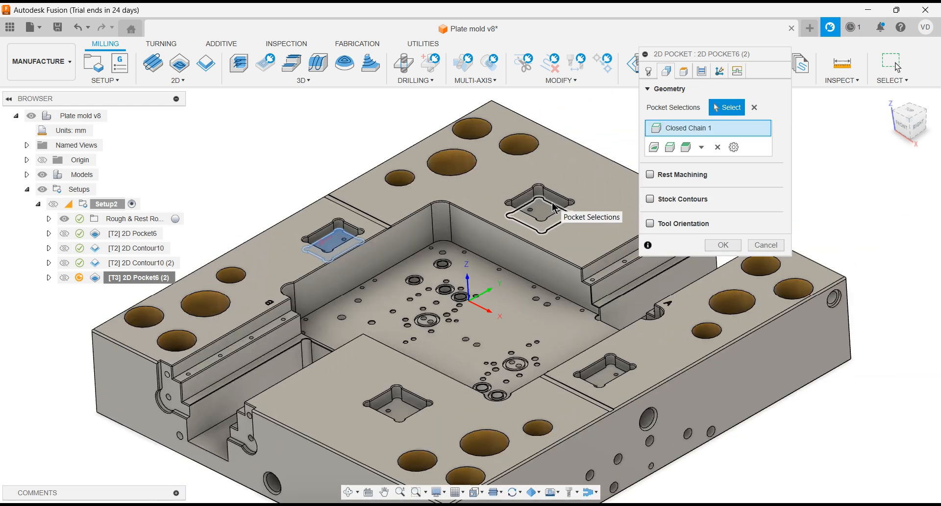
{"action": "left_click", "coordinate": [622, 371]}
{"action": "left_click", "coordinate": [414, 410]}
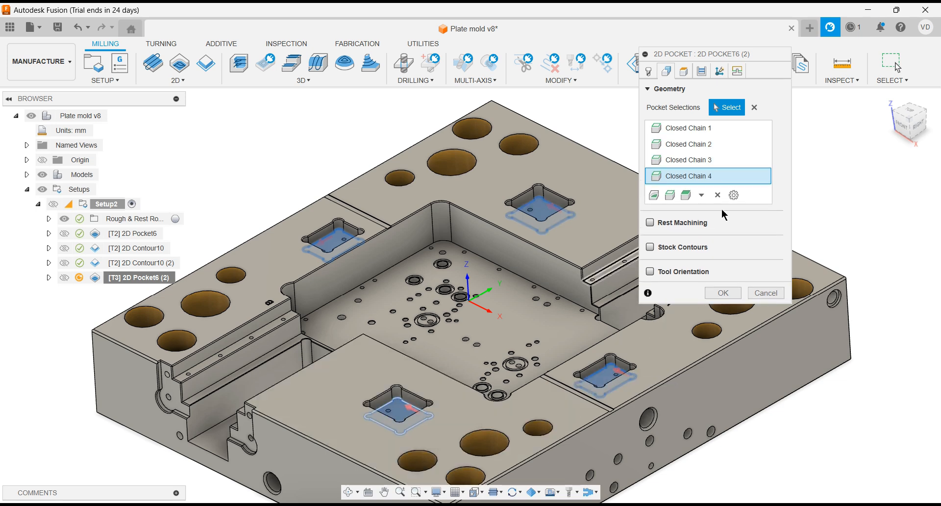
Set the duplicated pocket's radial stock to leave to 0.5 mm and apply the operation
{"action": "left_click", "coordinate": [684, 74]}
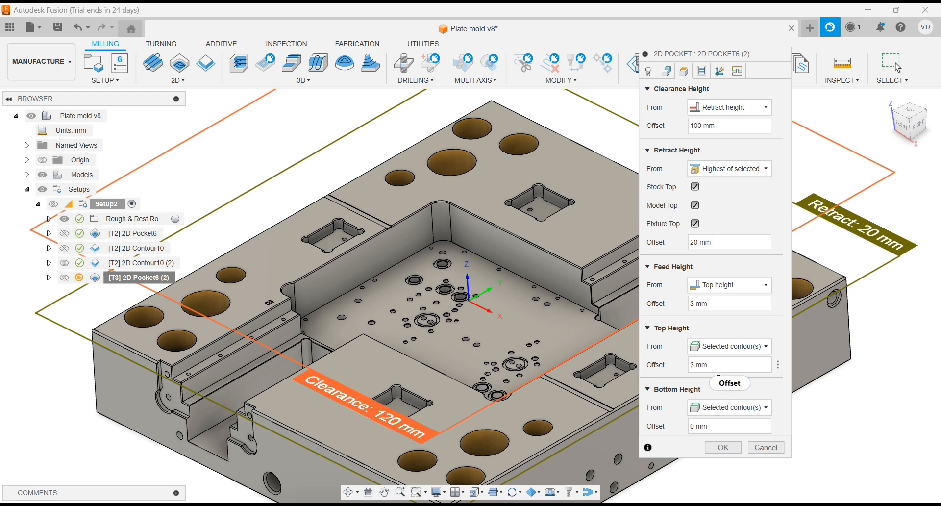
{"action": "left_click", "coordinate": [704, 72]}
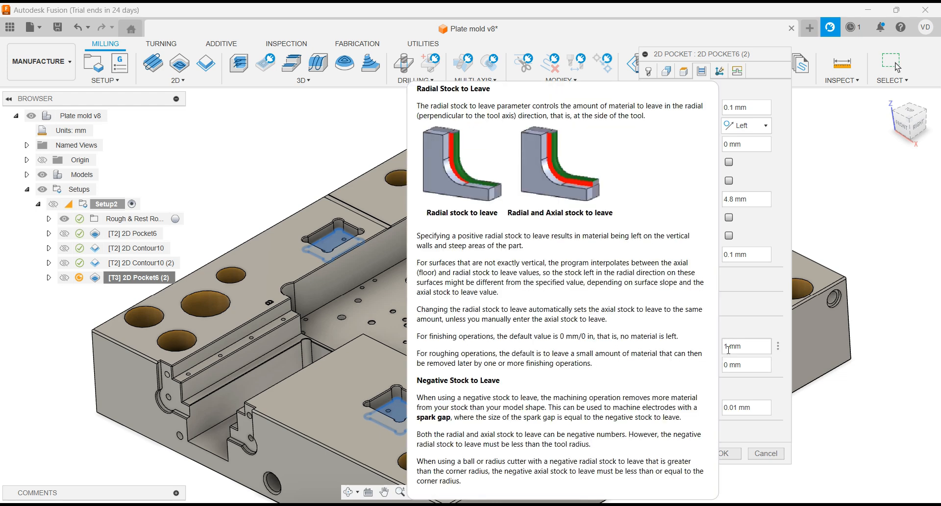
{"action": "double_click", "coordinate": [725, 347]}
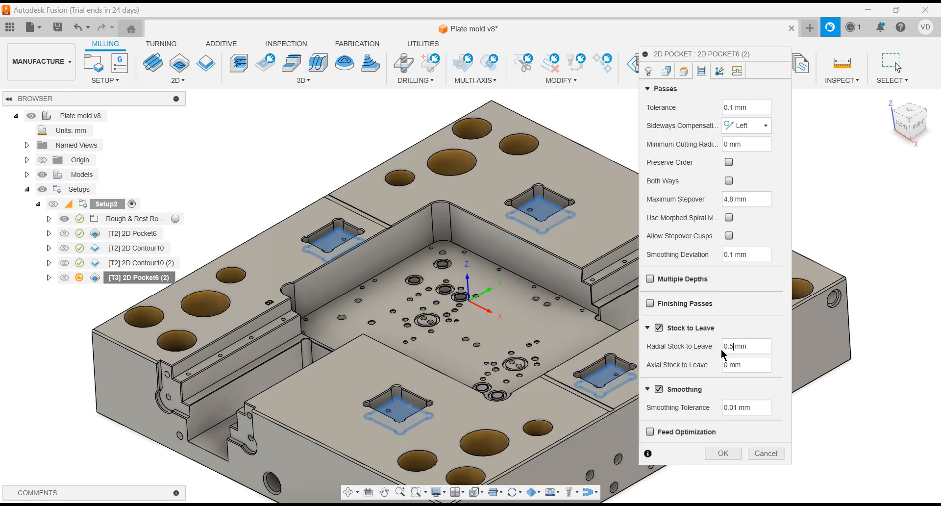
{"action": "left_click", "coordinate": [736, 72]}
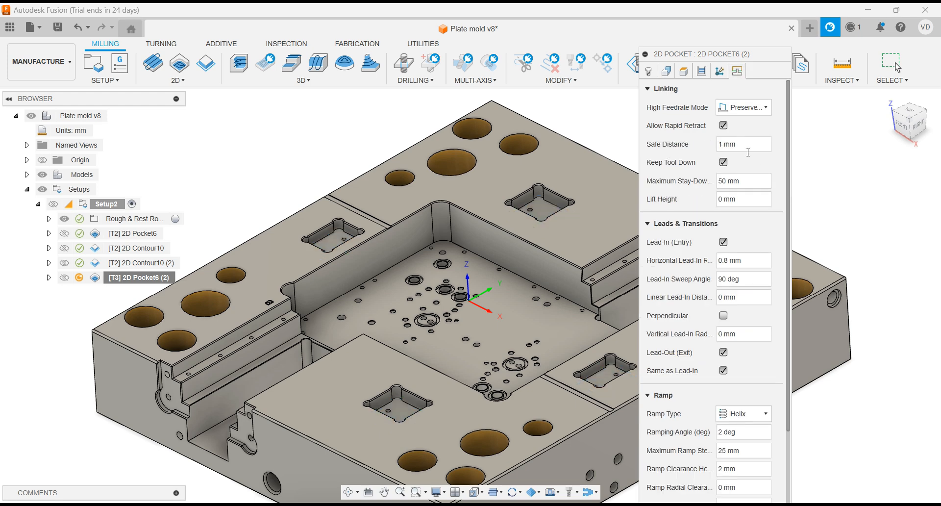
{"action": "left_click_drag", "start_coordinate": [789, 382], "coordinate": [789, 447]}
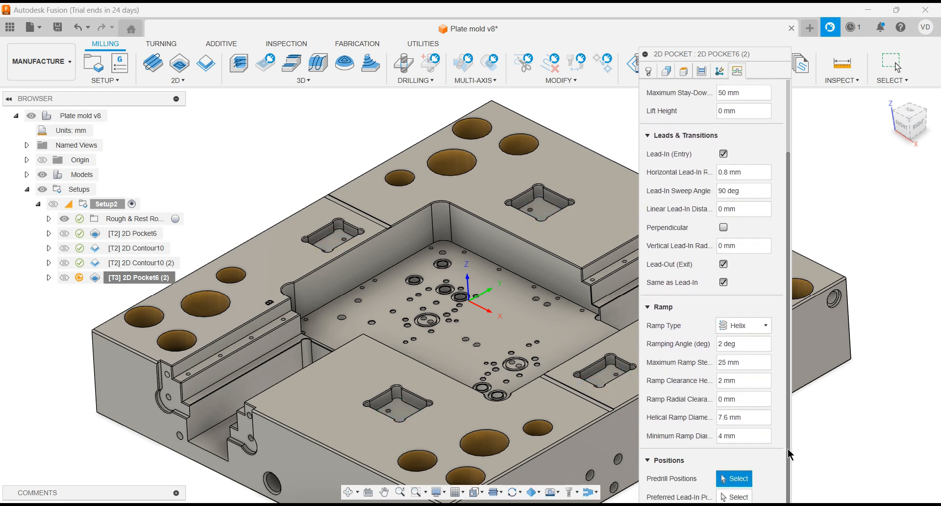
{"action": "scroll", "coordinate": [789, 453], "scroll_direction": "down", "scroll_amount": 1}
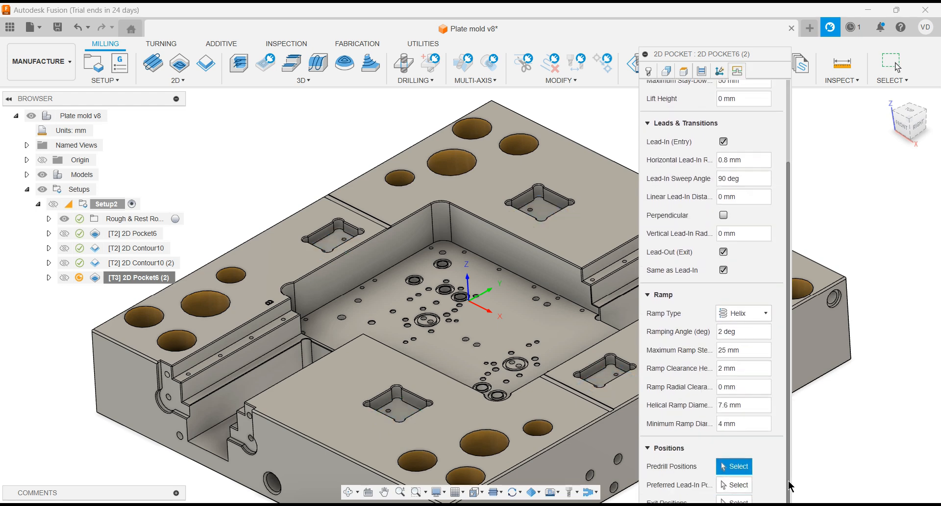
{"action": "left_click", "coordinate": [653, 294]}
{"action": "left_click", "coordinate": [718, 495]}
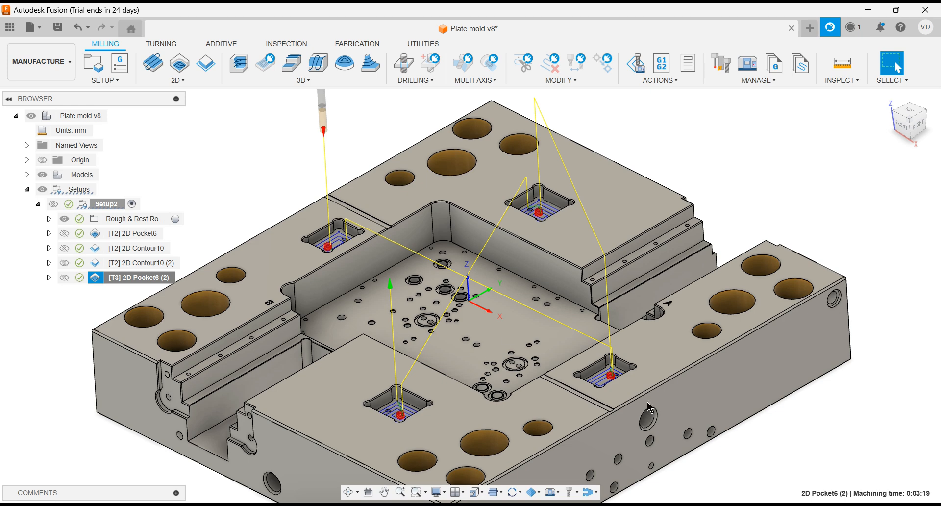
Reopen 2D Pocket6 (2), set its top height offset to 1.5 mm from the selected contours, and regenerate the toolpath
{"action": "scroll", "coordinate": [325, 245], "scroll_direction": "up", "scroll_amount": 6}
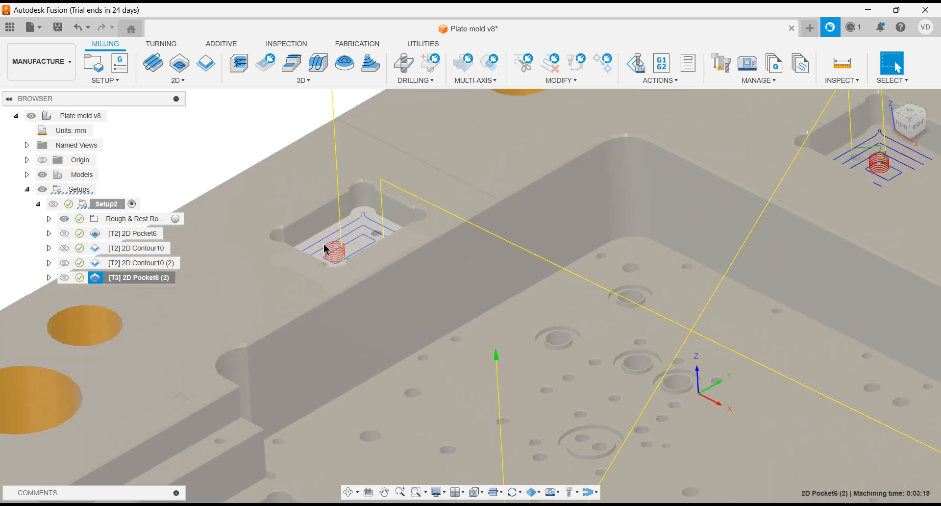
{"action": "scroll", "coordinate": [326, 245], "scroll_direction": "up", "scroll_amount": 3}
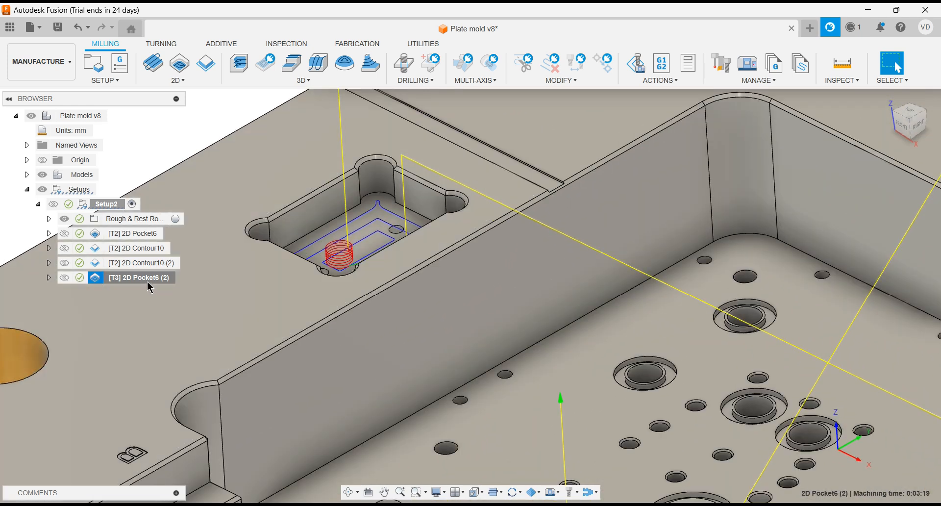
{"action": "right_click", "coordinate": [148, 282]}
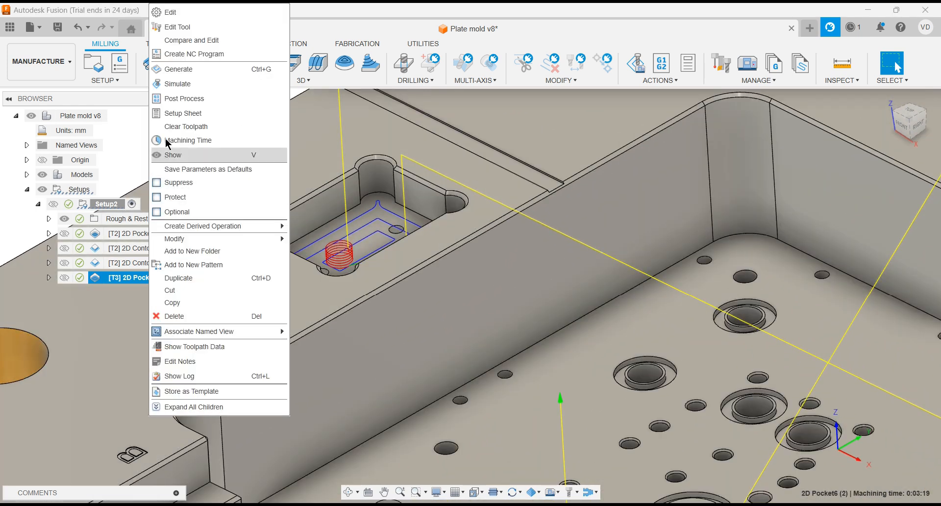
{"action": "left_click", "coordinate": [167, 19]}
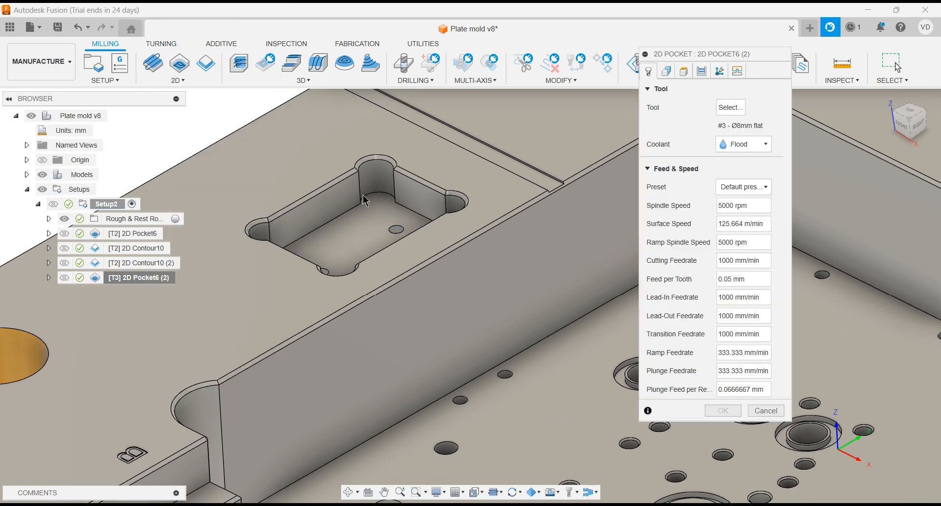
{"action": "left_click", "coordinate": [737, 71]}
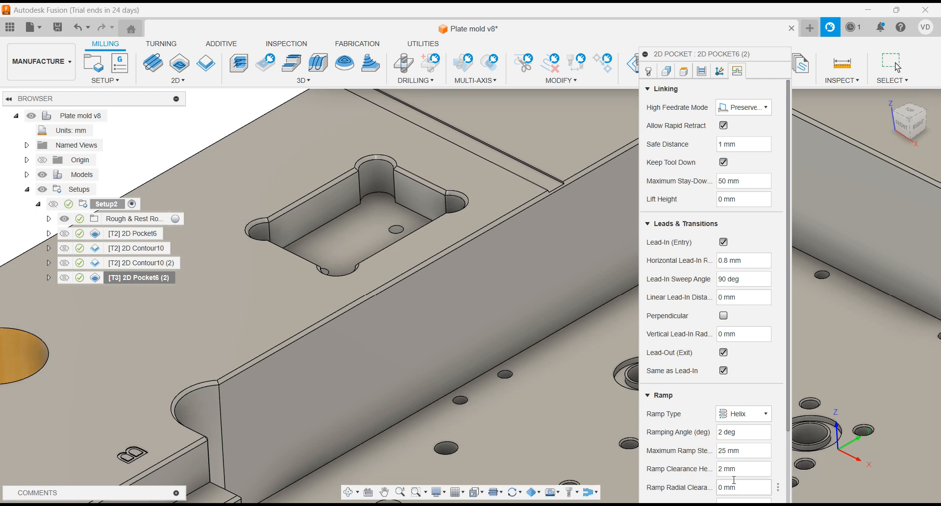
{"action": "left_click", "coordinate": [686, 75]}
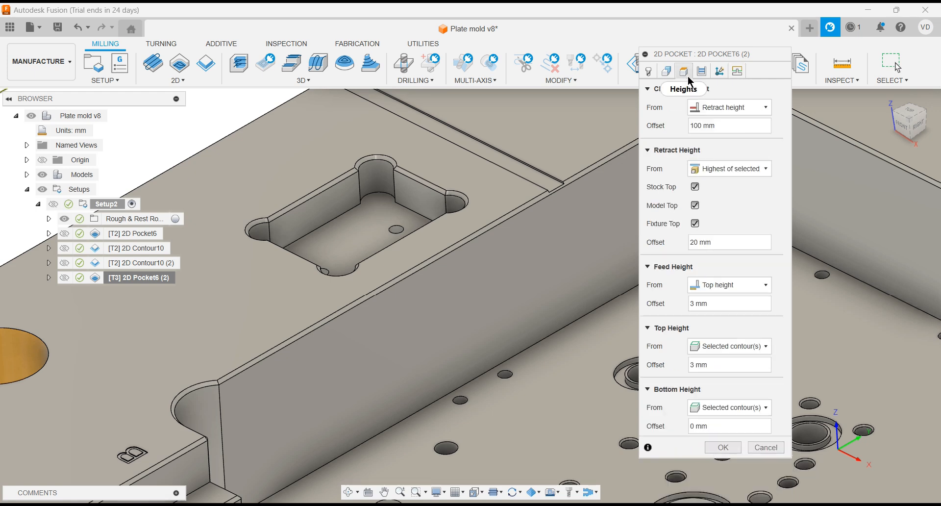
{"action": "double_click", "coordinate": [690, 364]}
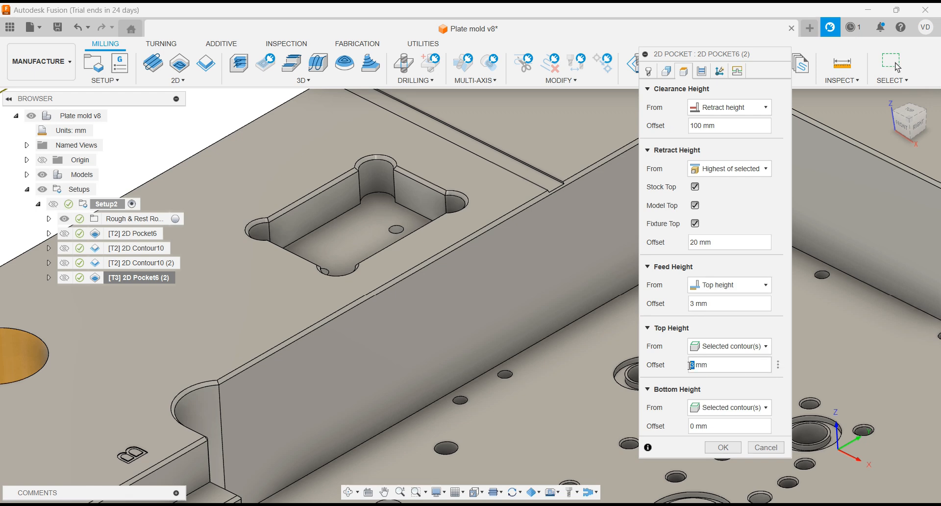
{"action": "type", "text": "1.5"}
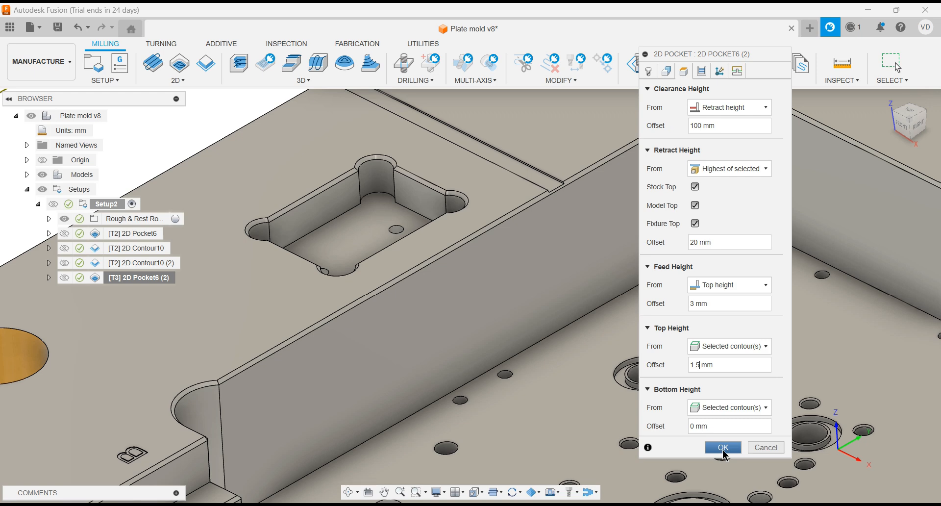
{"action": "left_click", "coordinate": [720, 448]}
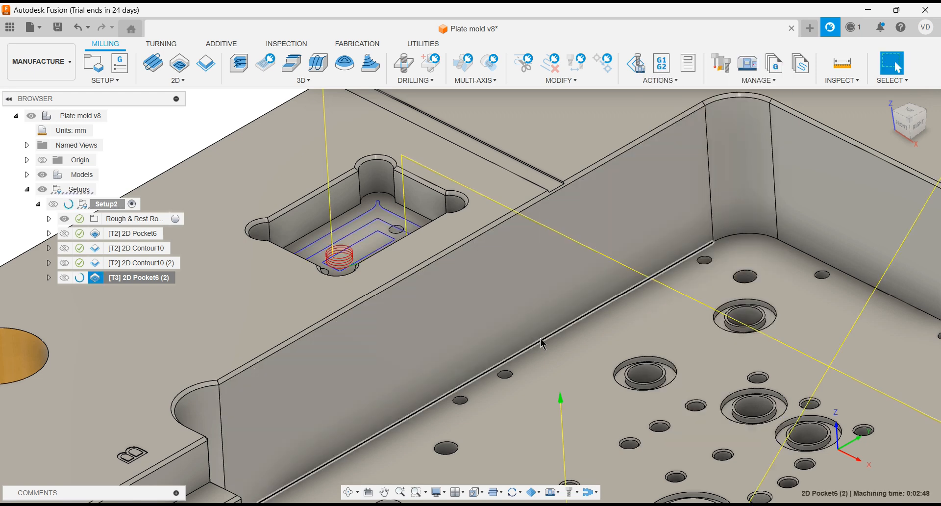
Duplicate 2D Contour10 (2) and move the copy below 2D Pocket6 (2) in the setup's operation list
{"action": "scroll", "coordinate": [386, 248], "scroll_direction": "down", "scroll_amount": 2}
{"action": "scroll", "coordinate": [386, 248], "scroll_direction": "down", "scroll_amount": 5}
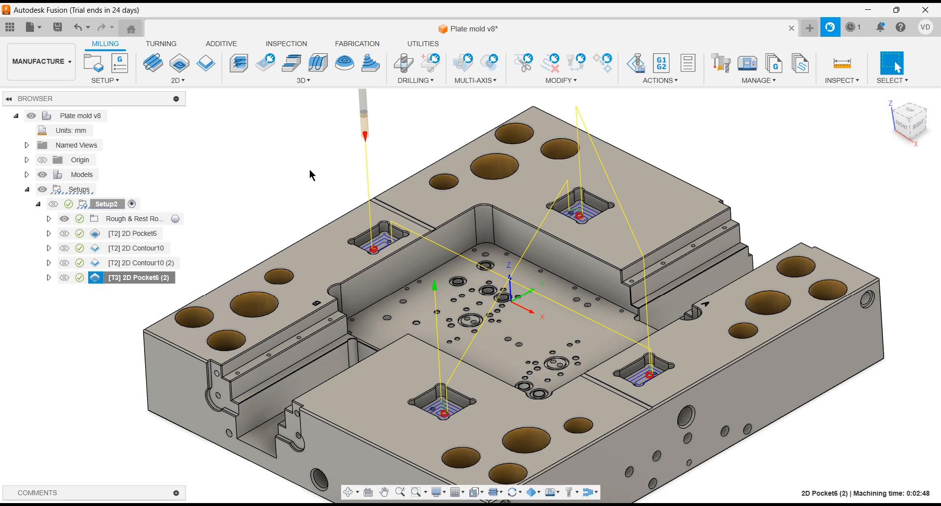
{"action": "left_click", "coordinate": [146, 263]}
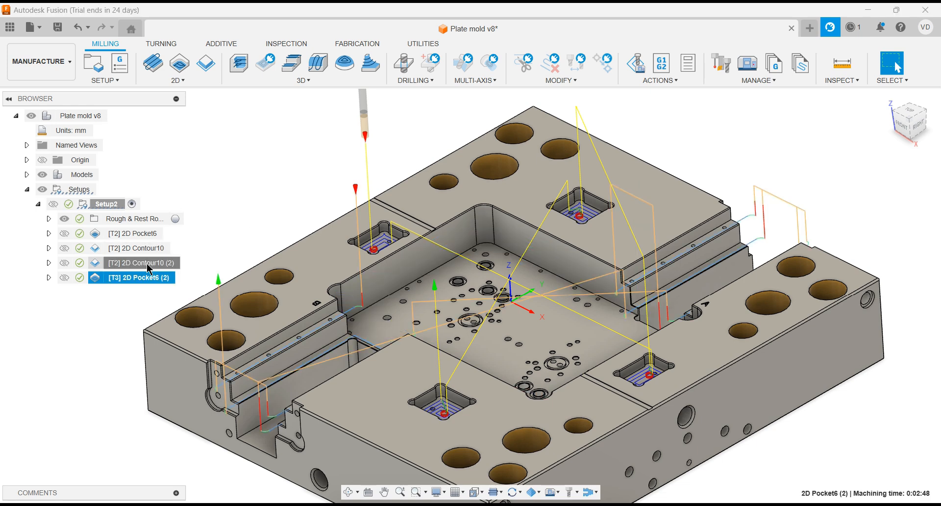
{"action": "right_click", "coordinate": [146, 263]}
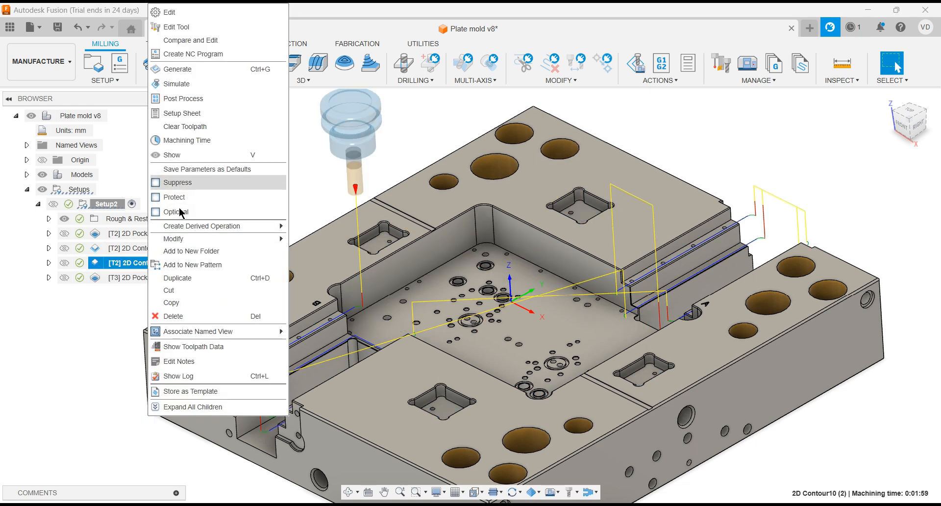
{"action": "left_click", "coordinate": [178, 280]}
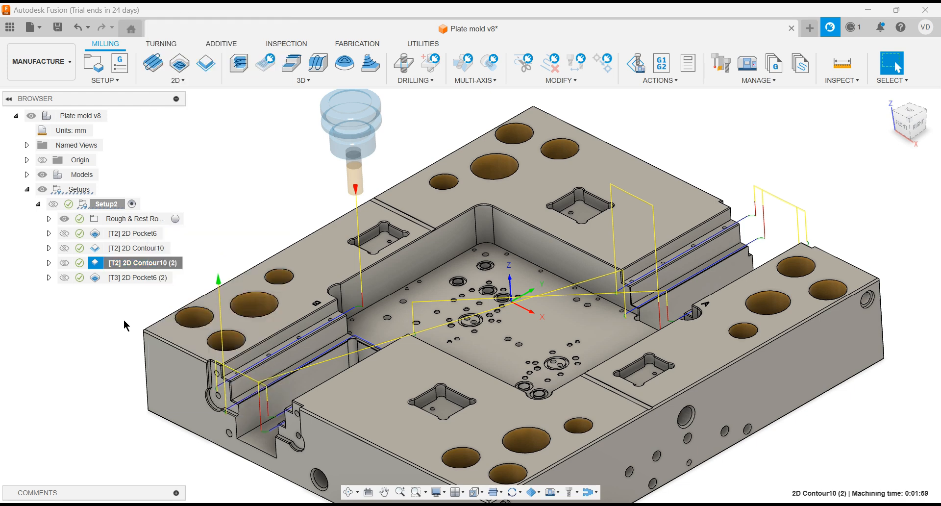
{"action": "left_click_drag", "start_coordinate": [131, 280], "coordinate": [135, 298]}
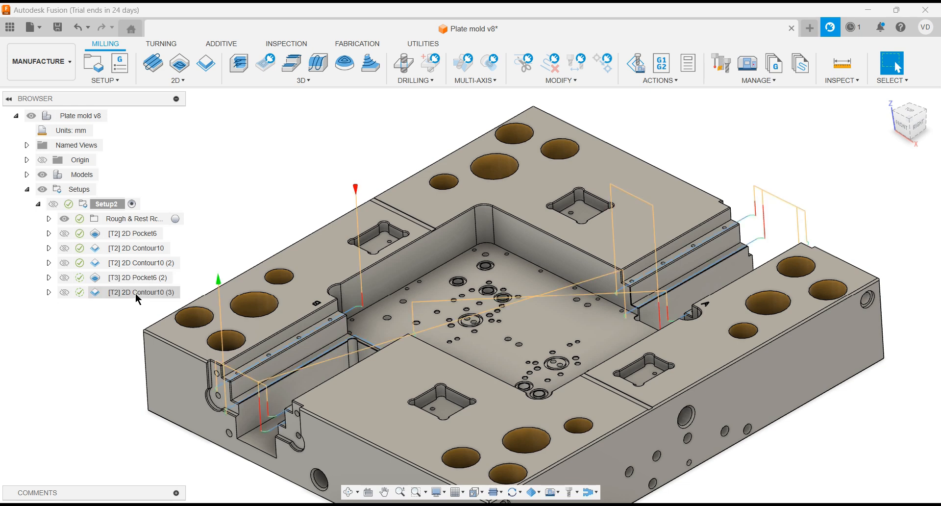
Open 2D Contour10 (3) for editing and assign the #3 Ø8 mm flat end mill
{"action": "left_click", "coordinate": [135, 293]}
{"action": "right_click", "coordinate": [135, 293]}
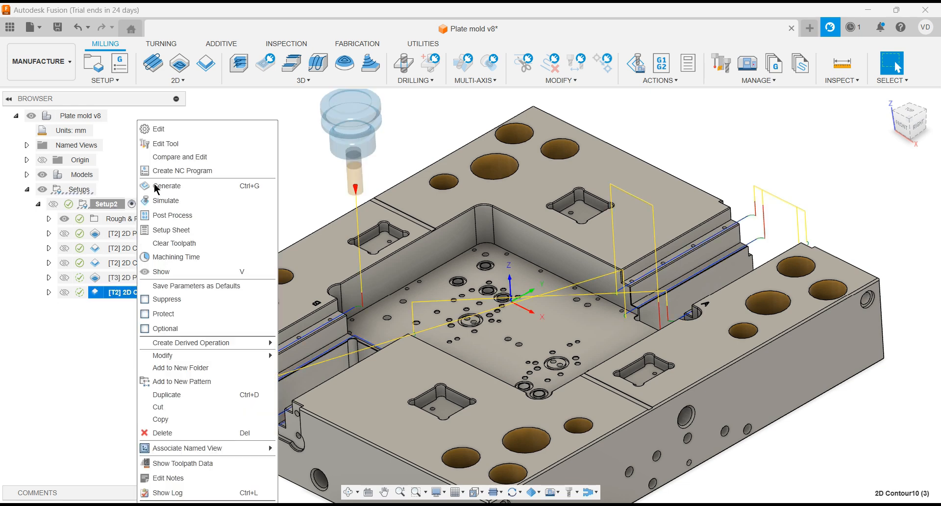
{"action": "left_click", "coordinate": [173, 134]}
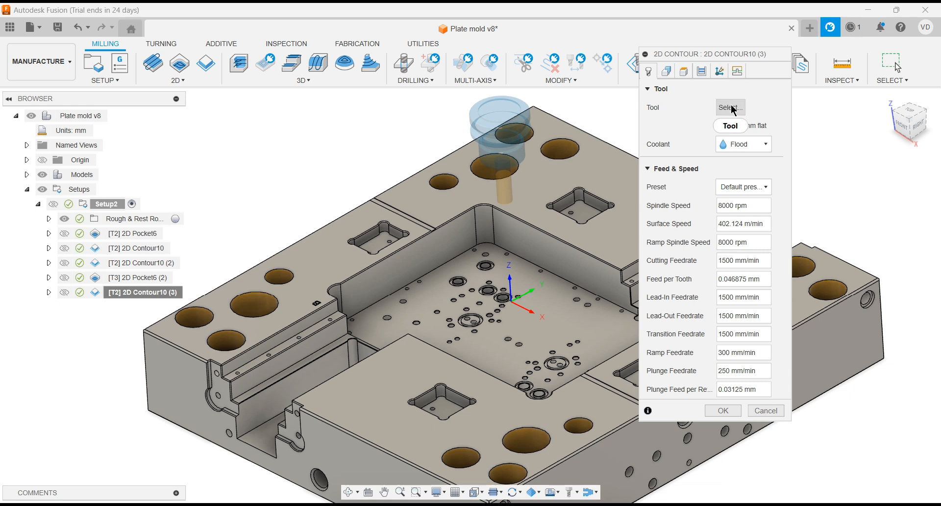
{"action": "left_click", "coordinate": [730, 107]}
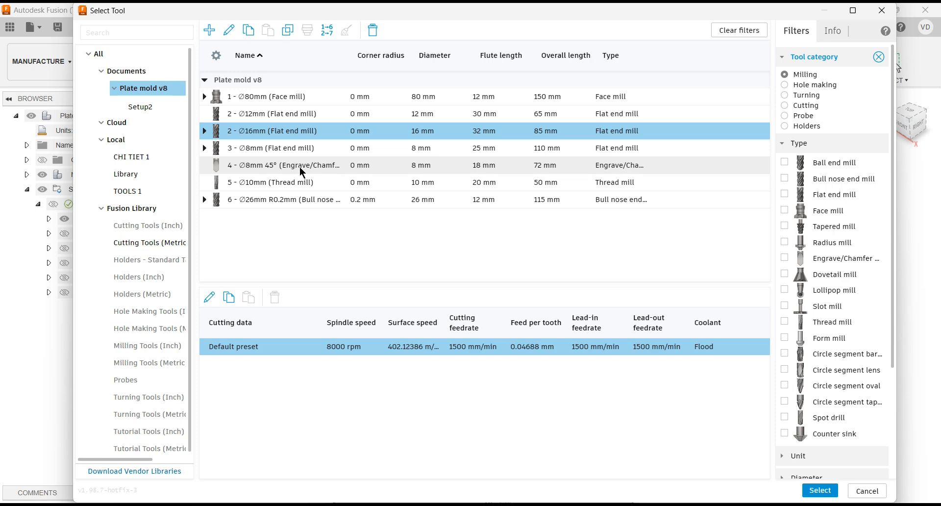
{"action": "left_click", "coordinate": [281, 151]}
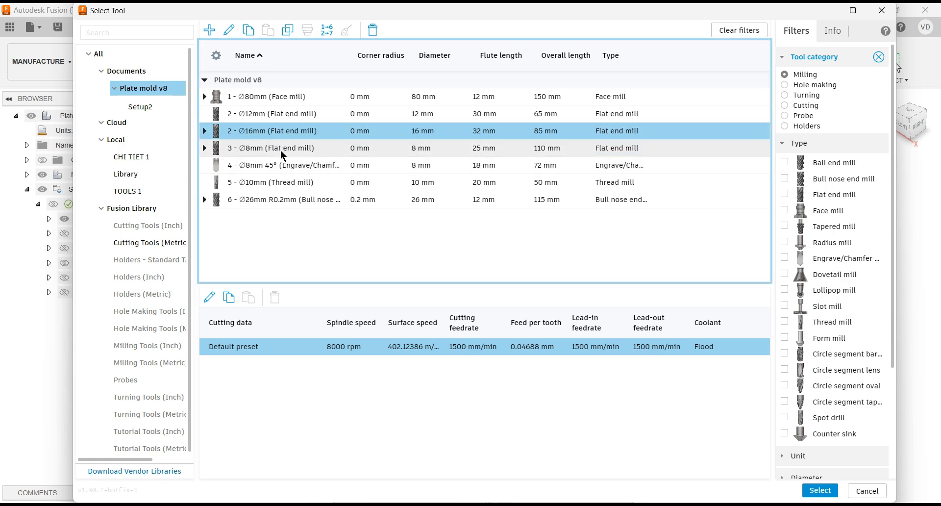
{"action": "left_click", "coordinate": [820, 491]}
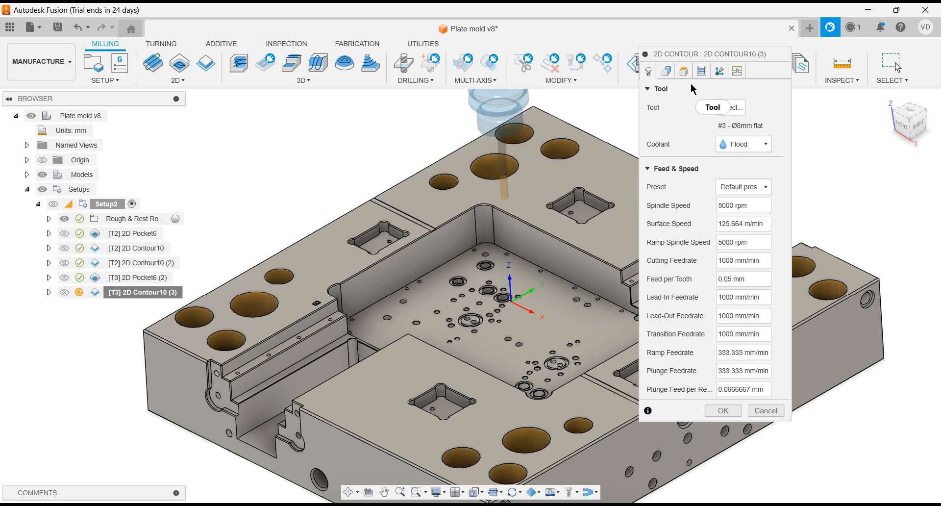
Replace the copied contour selection with the floor outlines of the four small rectangular pockets around the cavity
{"action": "left_click", "coordinate": [670, 72]}
{"action": "left_click", "coordinate": [753, 108]}
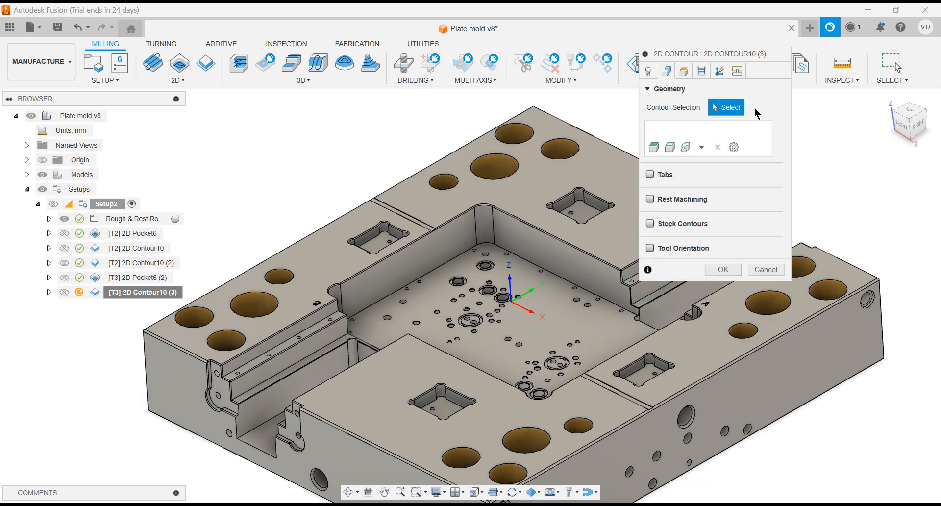
{"action": "left_click", "coordinate": [379, 248]}
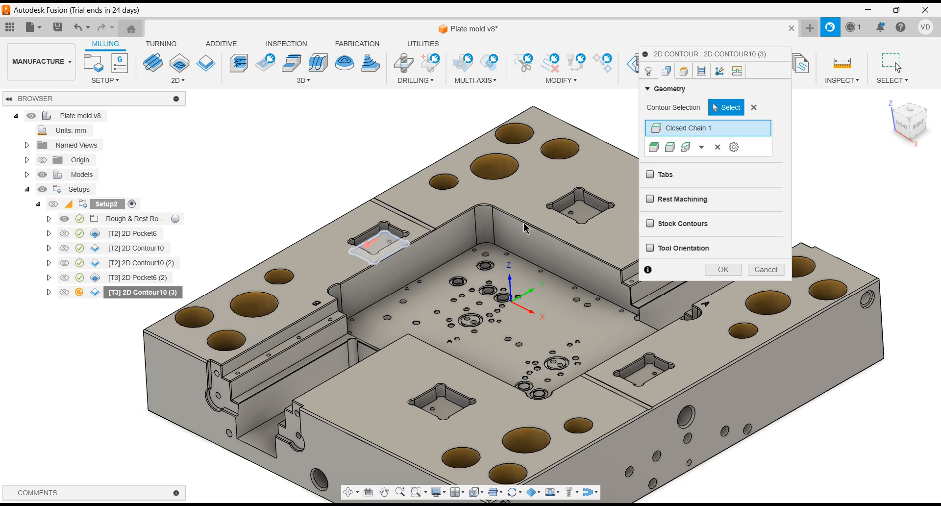
{"action": "left_click", "coordinate": [574, 215]}
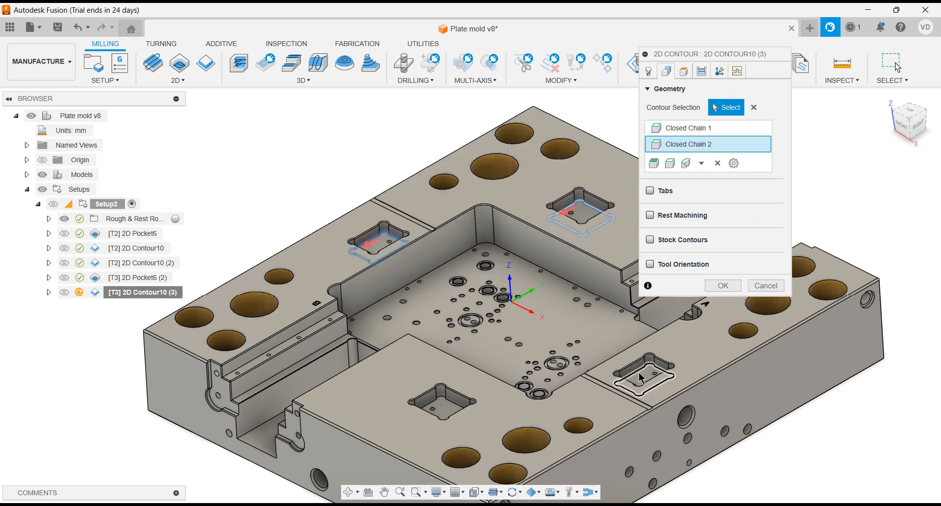
{"action": "left_click", "coordinate": [641, 377]}
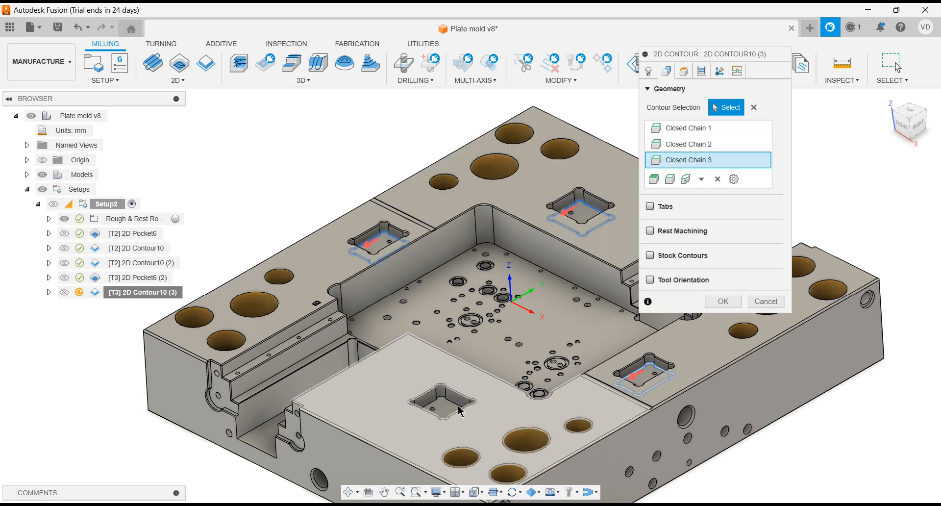
{"action": "left_click", "coordinate": [430, 410]}
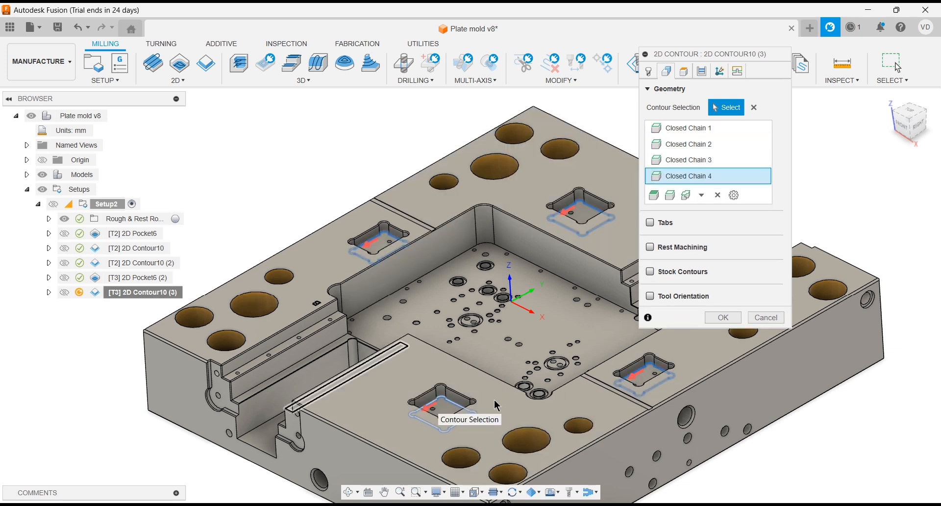
Enable Multiple Depths with a 2 mm maximum roughing stepdown and apply the contour operation to generate its toolpath
{"action": "left_click", "coordinate": [684, 73]}
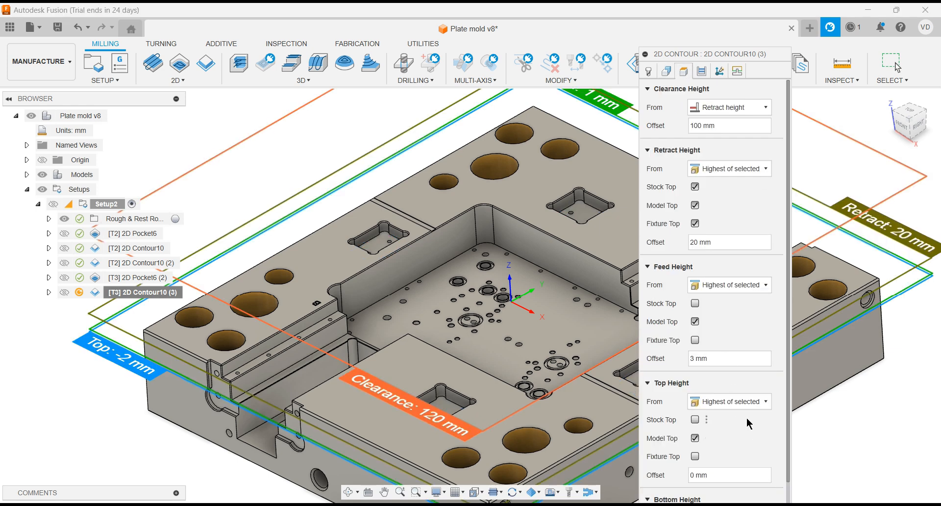
{"action": "scroll", "coordinate": [788, 407], "scroll_direction": "down", "scroll_amount": 1}
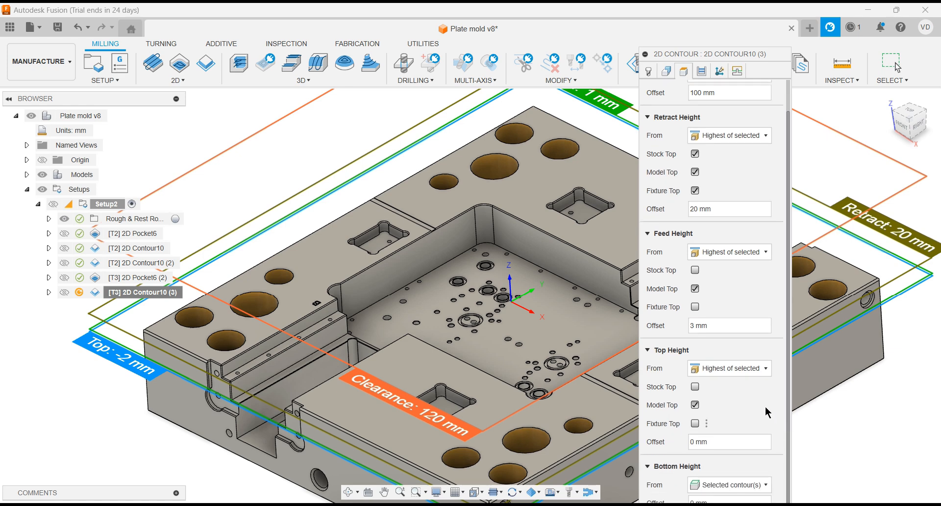
{"action": "left_click", "coordinate": [702, 72]}
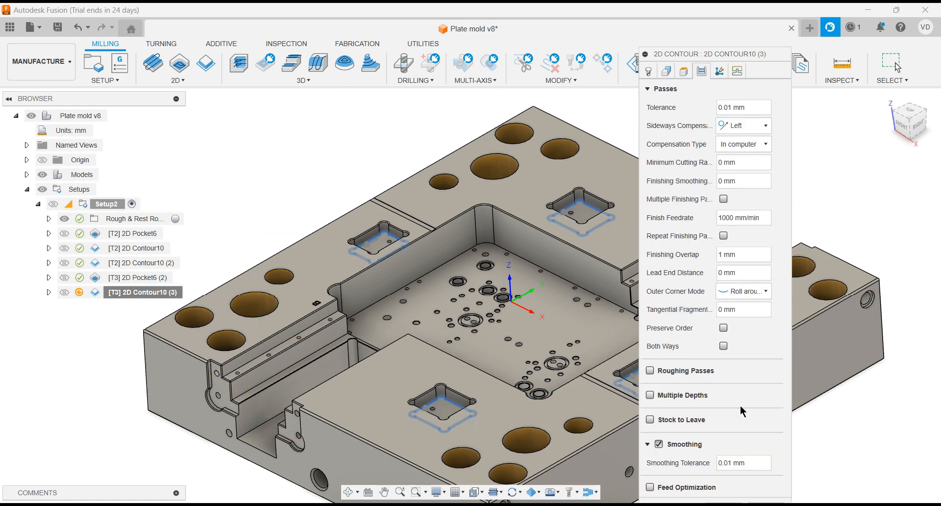
{"action": "left_click", "coordinate": [650, 394]}
{"action": "double_click", "coordinate": [716, 415]}
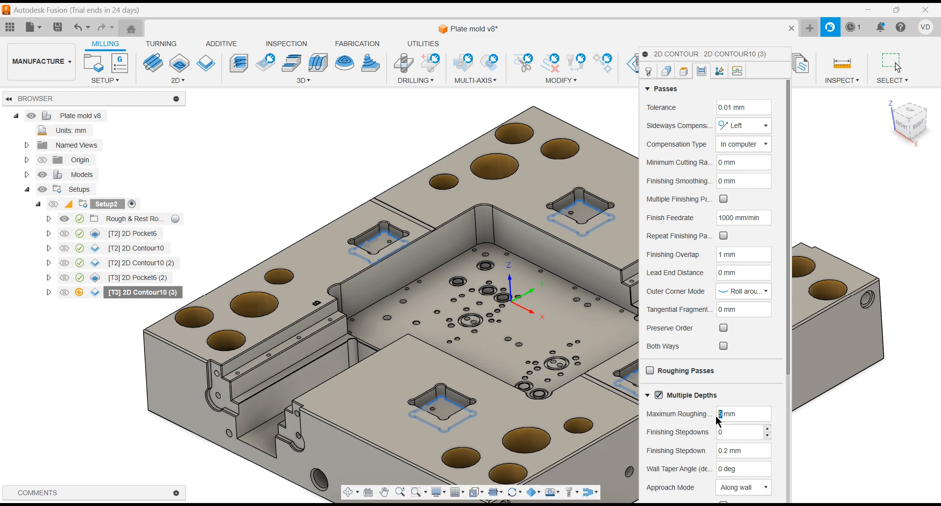
{"action": "type", "text": "2"}
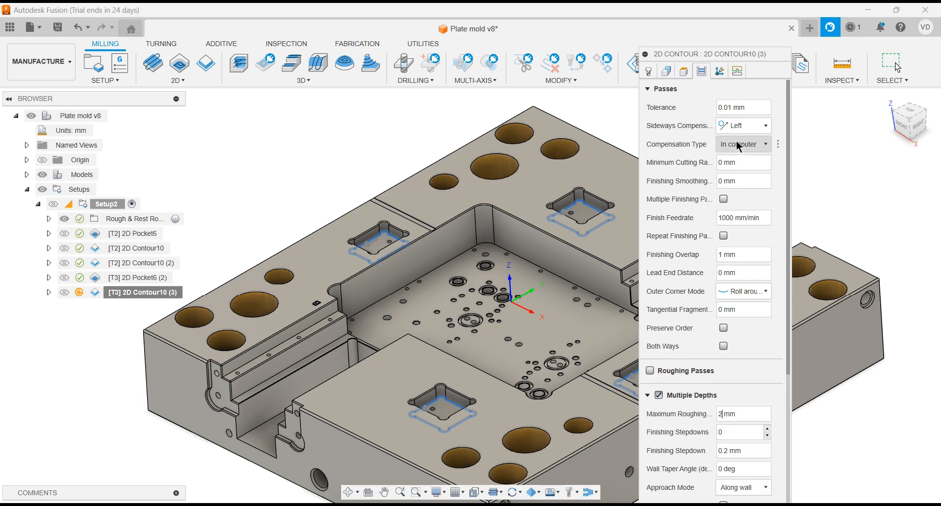
{"action": "left_click", "coordinate": [737, 74]}
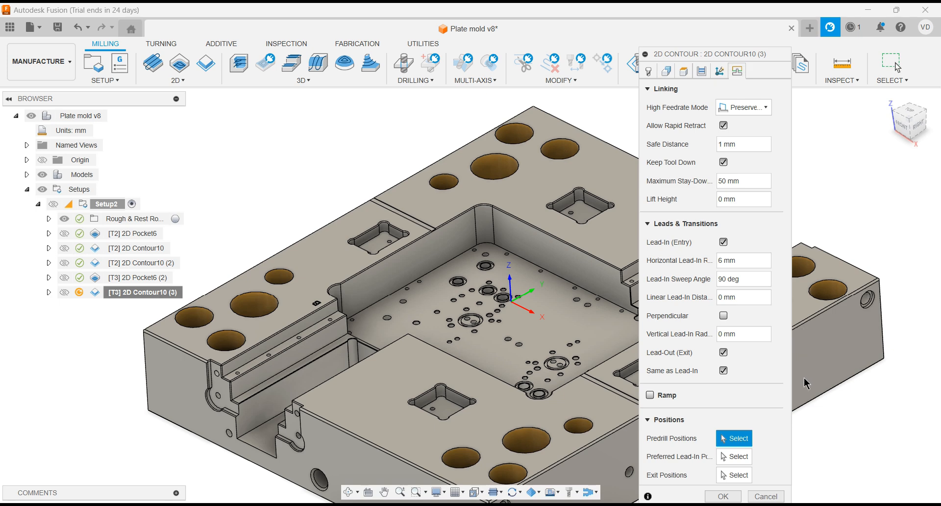
{"action": "scroll", "coordinate": [357, 345], "scroll_direction": "down", "scroll_amount": 3}
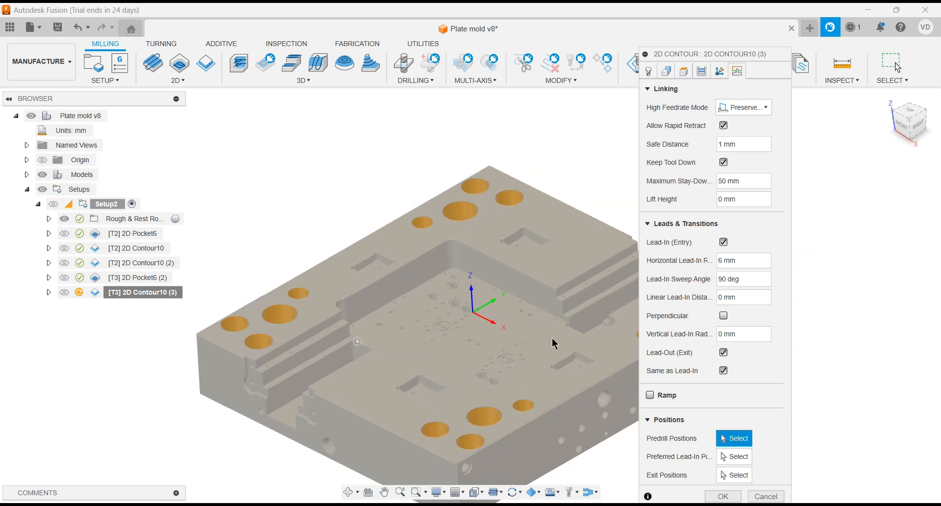
{"action": "scroll", "coordinate": [550, 339], "scroll_direction": "up", "scroll_amount": 3}
{"action": "left_click", "coordinate": [720, 496]}
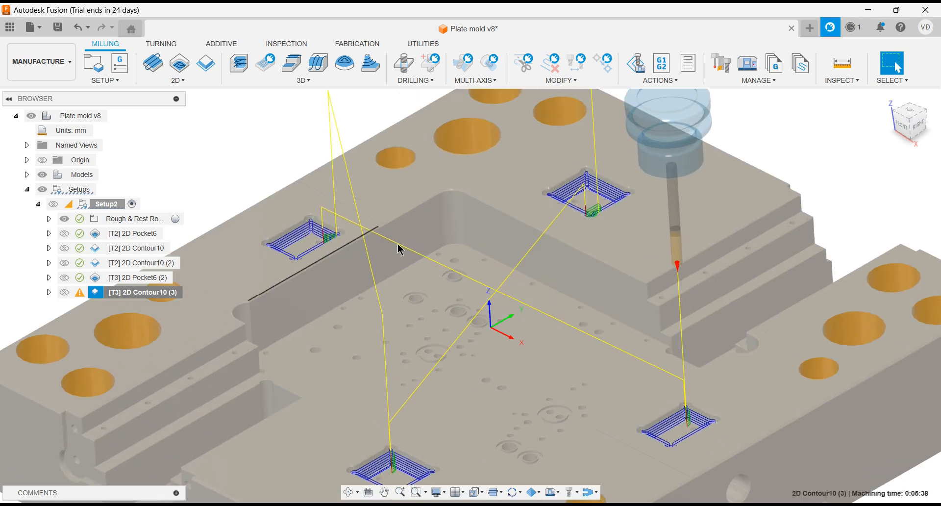
Check the toolpath warning of 2D Contour10 (3), reopen the operation, and set its horizontal lead-in radius to 4 mm
{"action": "middle_click_drag", "start_coordinate": [374, 231], "coordinate": [403, 244], "text": "shift"}
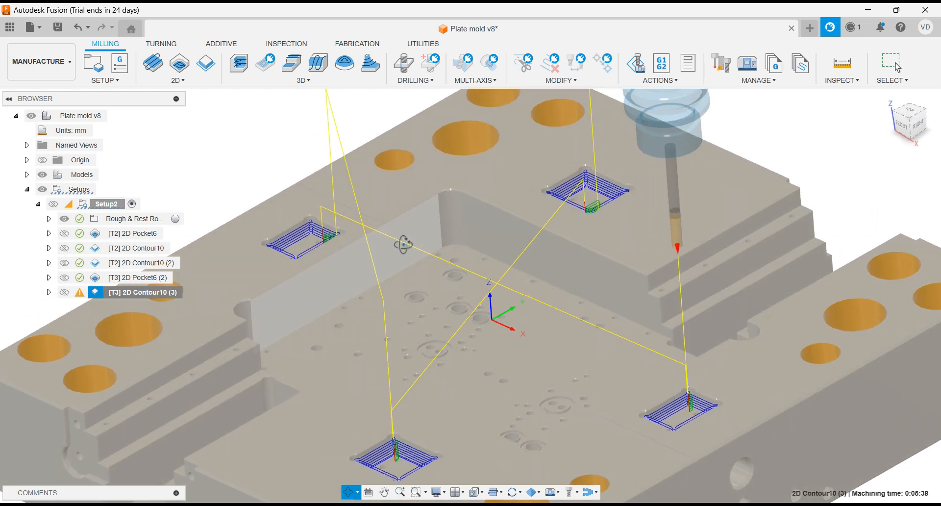
{"action": "scroll", "coordinate": [475, 296], "scroll_direction": "down", "scroll_amount": 2}
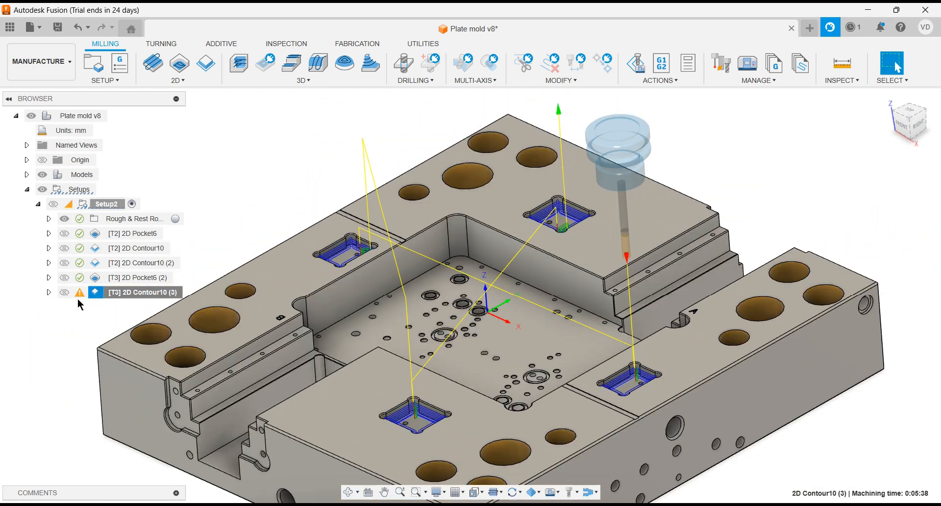
{"action": "mouse_move", "coordinate": [78, 297]}
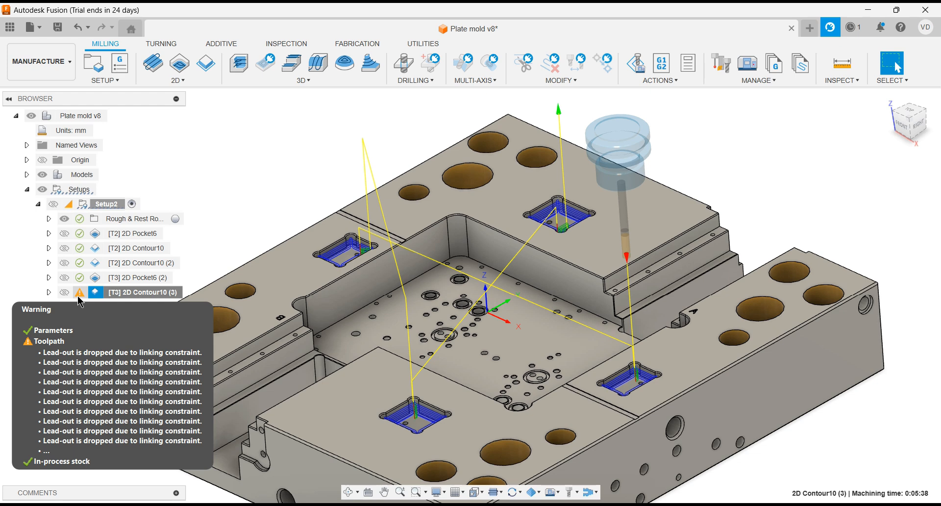
{"action": "right_click", "coordinate": [119, 293]}
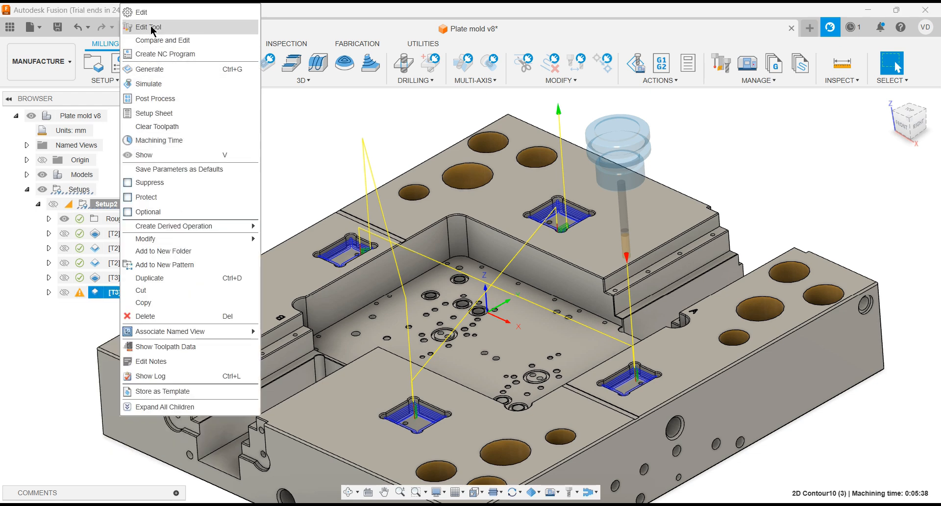
{"action": "left_click", "coordinate": [148, 14]}
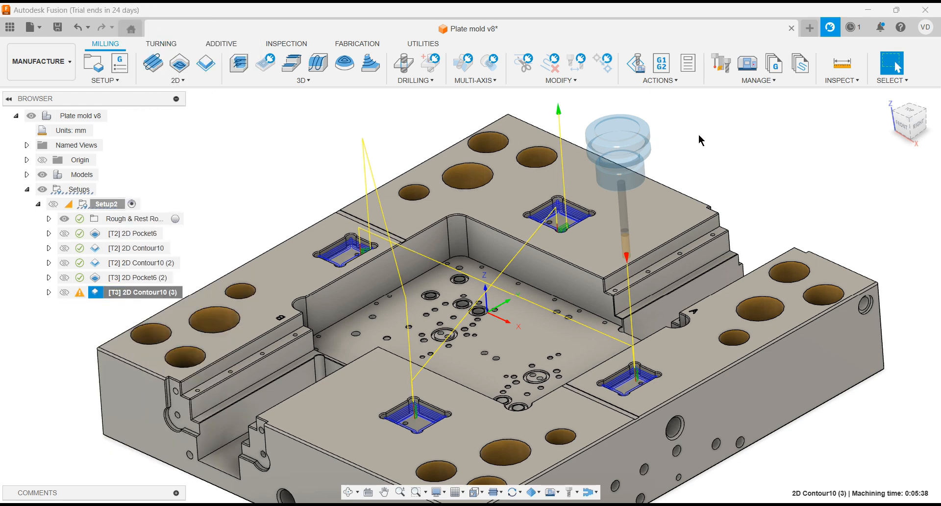
{"action": "left_click", "coordinate": [738, 74]}
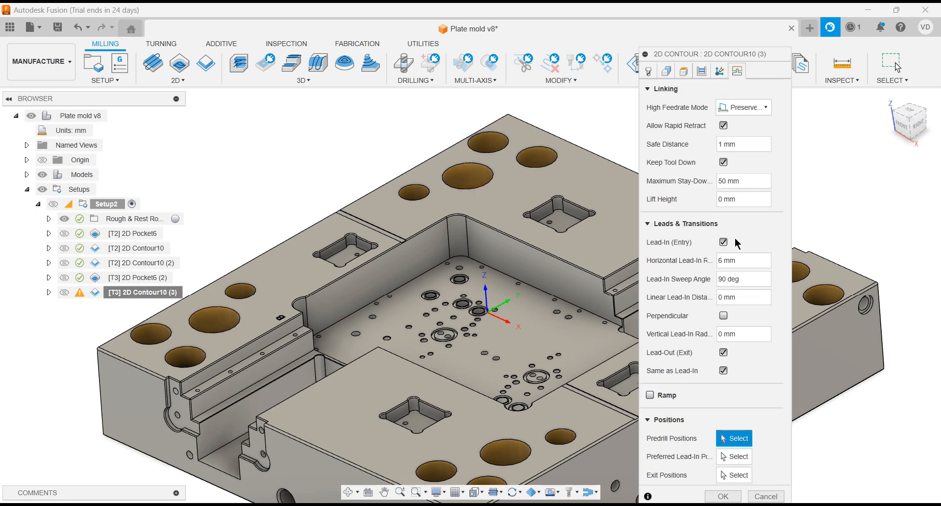
{"action": "double_click", "coordinate": [723, 260]}
Add a preferred lead-in position on a straight upper edge of each of the four small pockets and regenerate the contour toolpath
{"action": "left_click", "coordinate": [740, 457]}
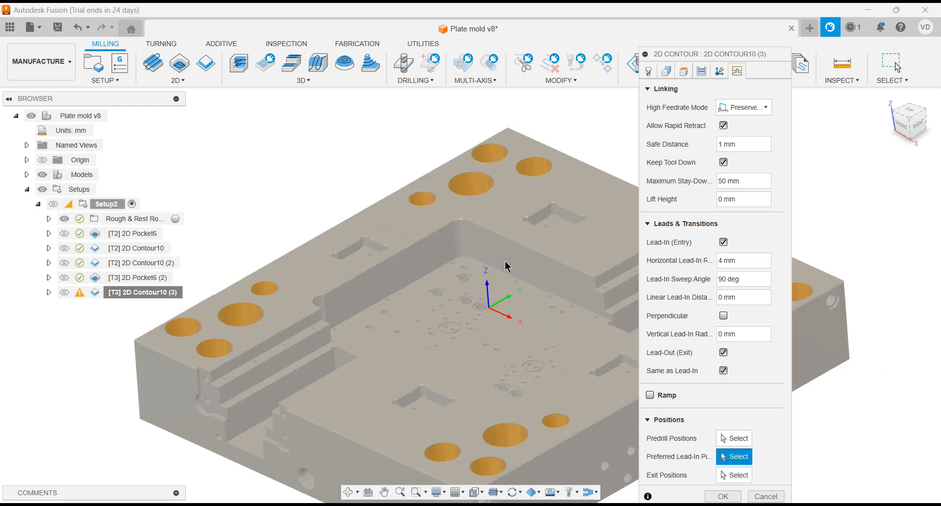
{"action": "scroll", "coordinate": [600, 267], "scroll_direction": "up", "scroll_amount": 3}
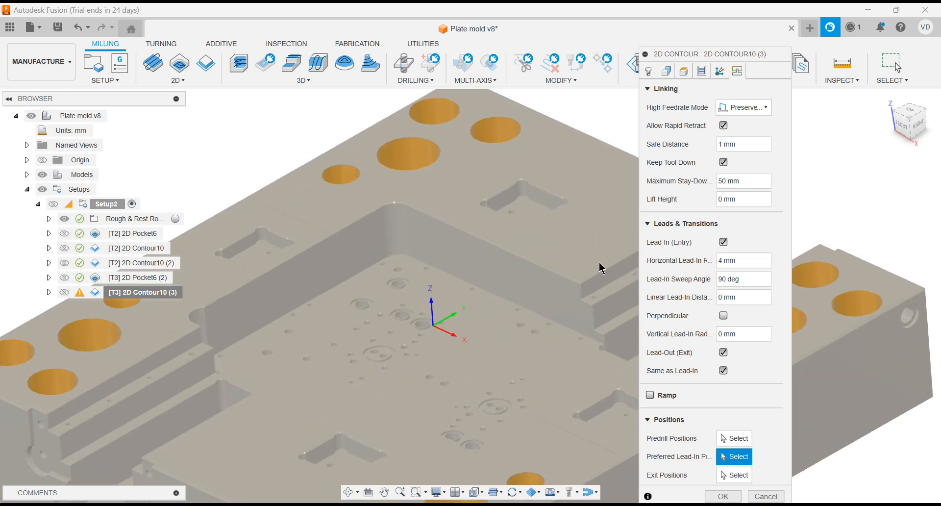
{"action": "left_click", "coordinate": [240, 241]}
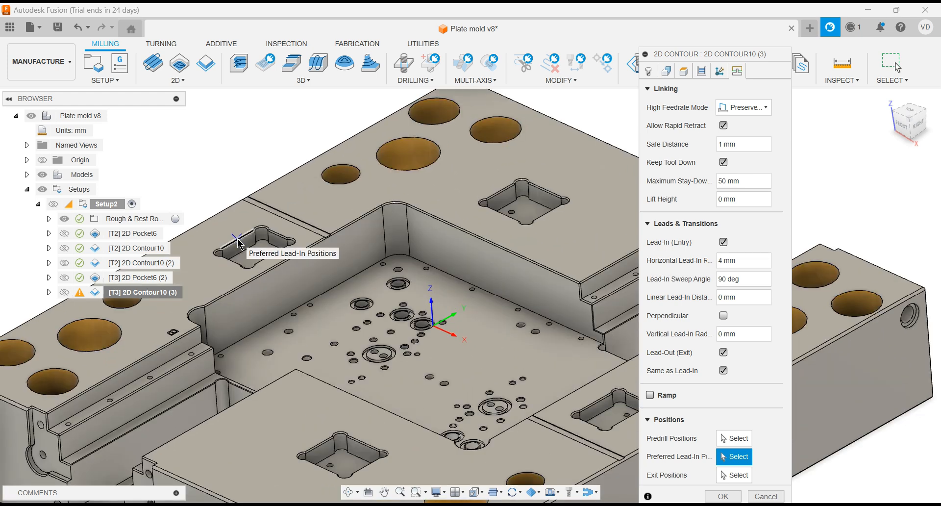
{"action": "left_click", "coordinate": [545, 189]}
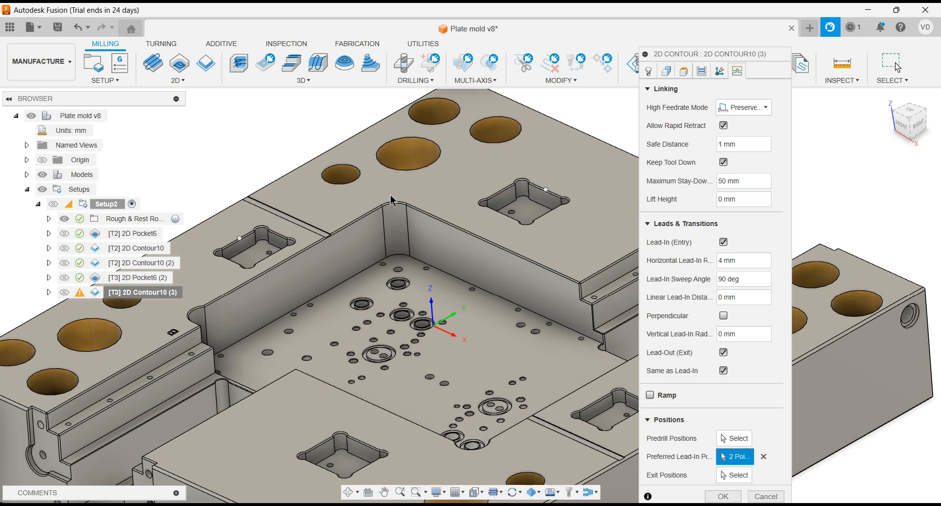
{"action": "scroll", "coordinate": [391, 202], "scroll_direction": "down", "scroll_amount": 3}
{"action": "scroll", "coordinate": [529, 354], "scroll_direction": "up", "scroll_amount": 3}
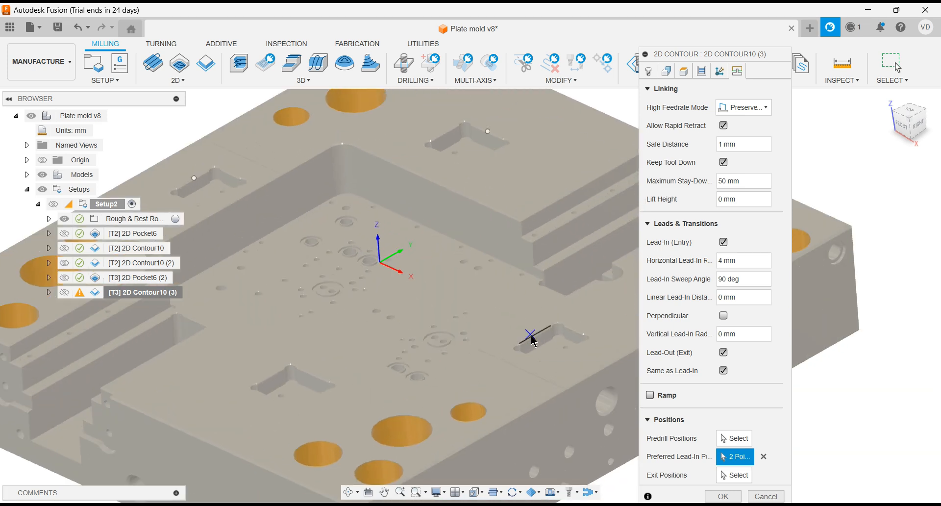
{"action": "left_click", "coordinate": [533, 336]}
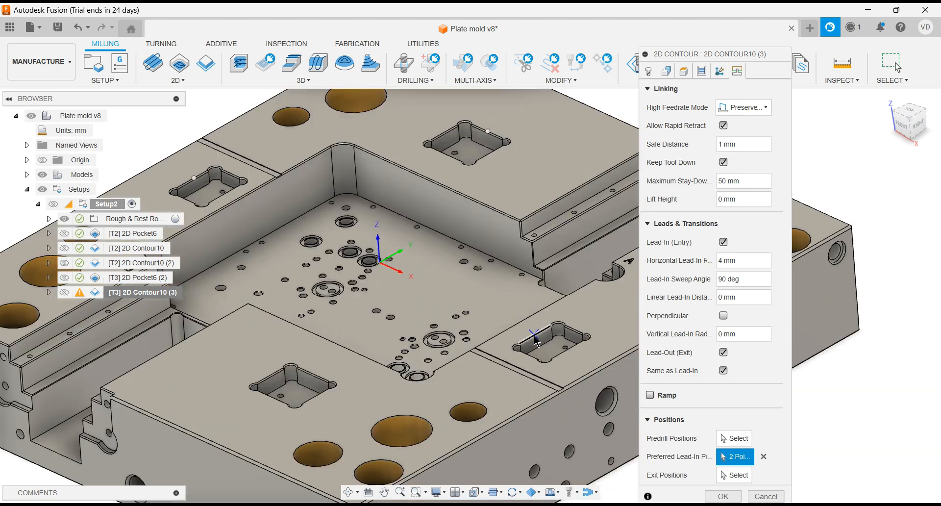
{"action": "left_click", "coordinate": [314, 374]}
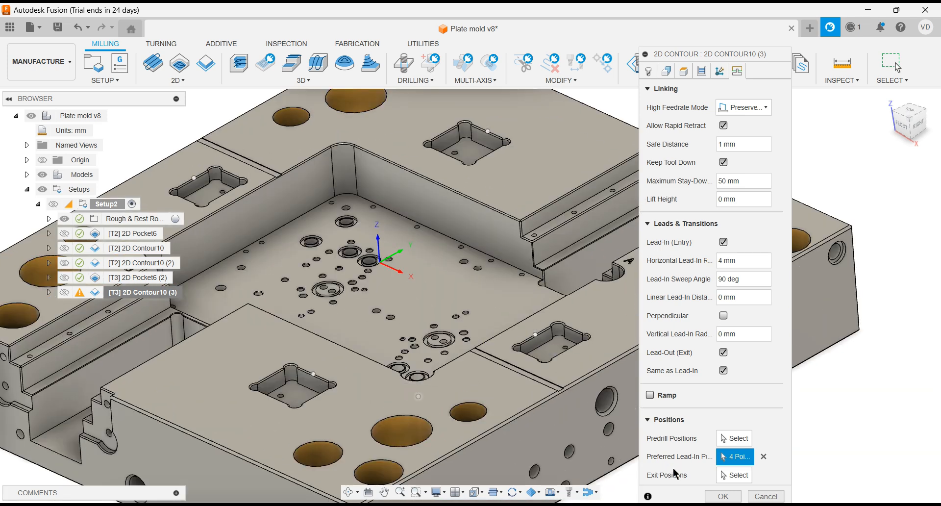
{"action": "left_click", "coordinate": [723, 496]}
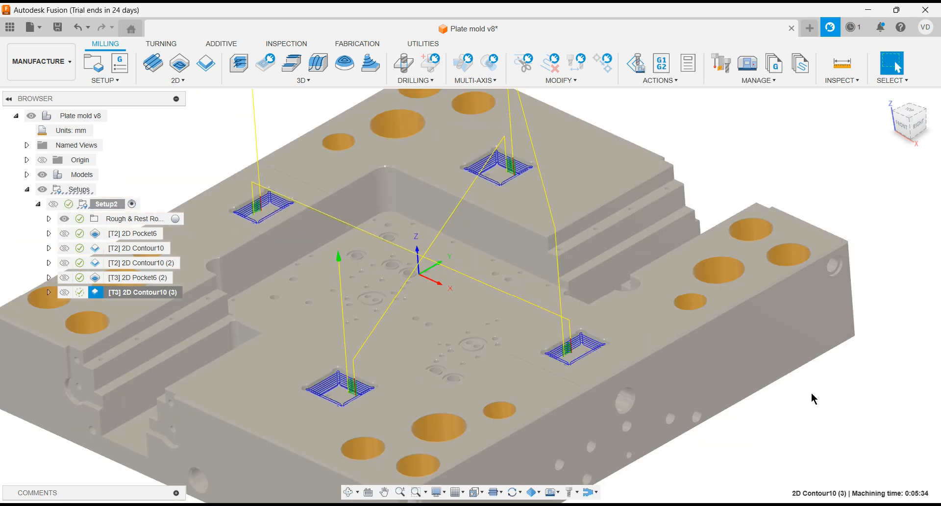
{"action": "scroll", "coordinate": [725, 374], "scroll_direction": "up", "scroll_amount": 8}
{"action": "scroll", "coordinate": [542, 178], "scroll_direction": "up", "scroll_amount": 5}
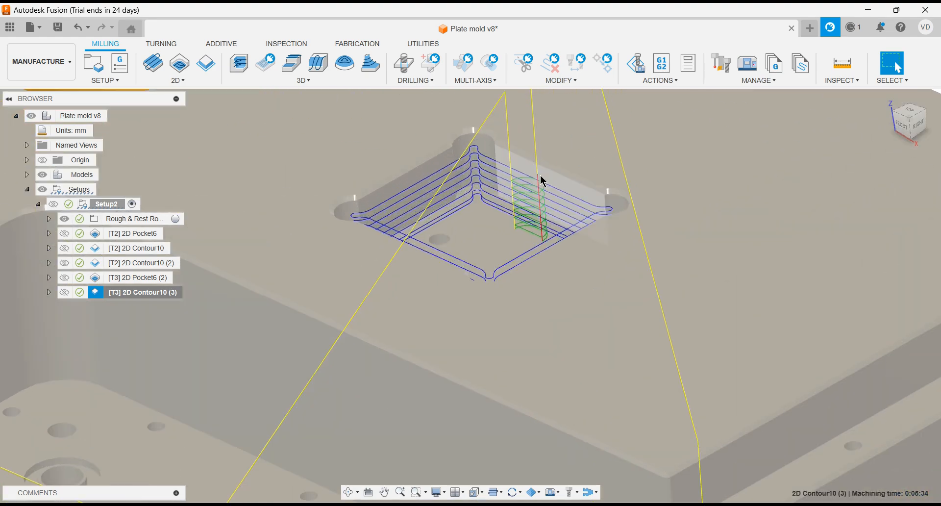
{"action": "scroll", "coordinate": [584, 180], "scroll_direction": "down", "scroll_amount": 12}
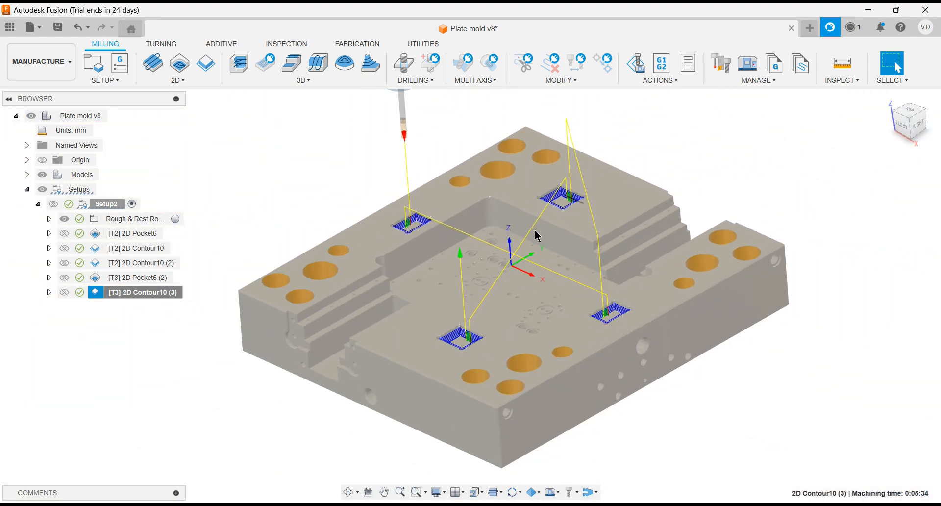
{"action": "mouse_move", "coordinate": [537, 236]}
{"action": "middle_mouse_down", "text": "shift"}
{"action": "mouse_move", "coordinate": [504, 214]}
{"action": "mouse_move", "coordinate": [529, 231]}
{"action": "middle_mouse_up", "text": "shift"}
{"action": "left_click", "coordinate": [811, 162]}
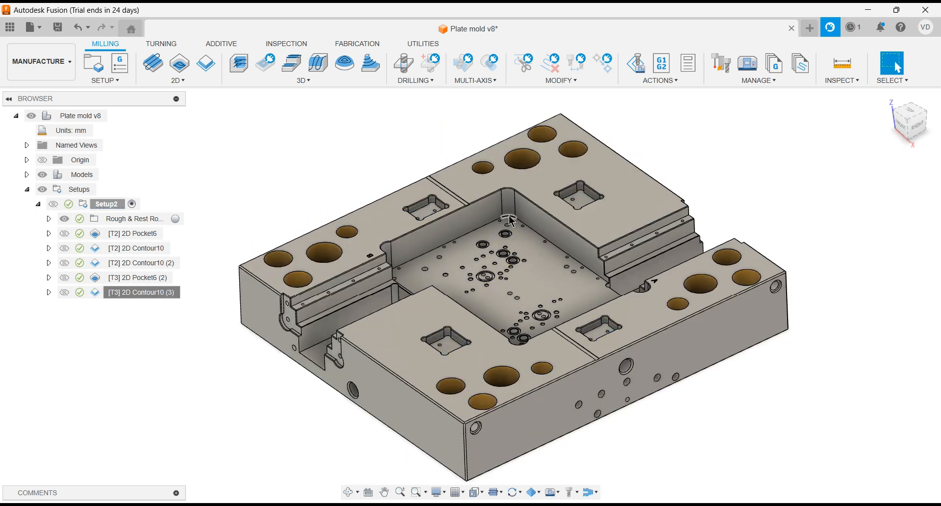
Duplicate 2D Contour10 (3) and open the copy, 2D Contour10 (4), for editing
{"action": "left_click", "coordinate": [141, 290]}
{"action": "right_click", "coordinate": [140, 290]}
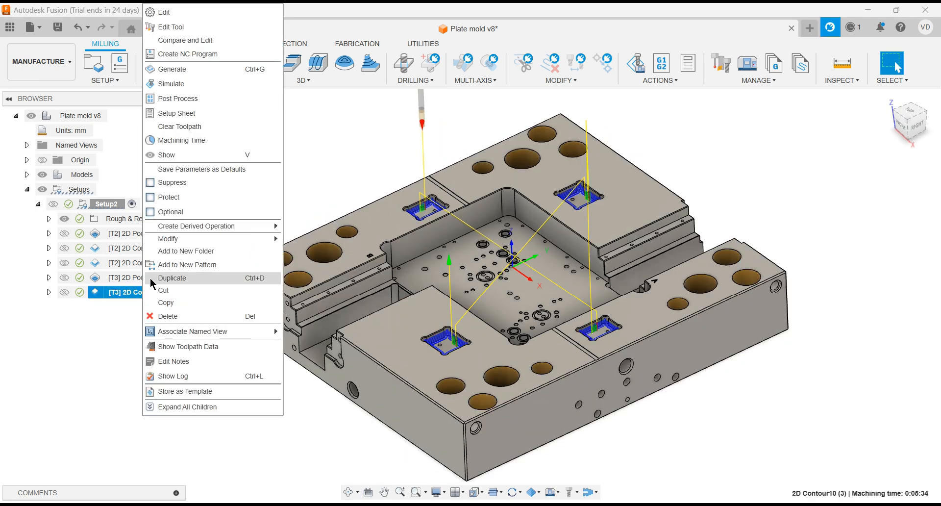
{"action": "left_click", "coordinate": [167, 278]}
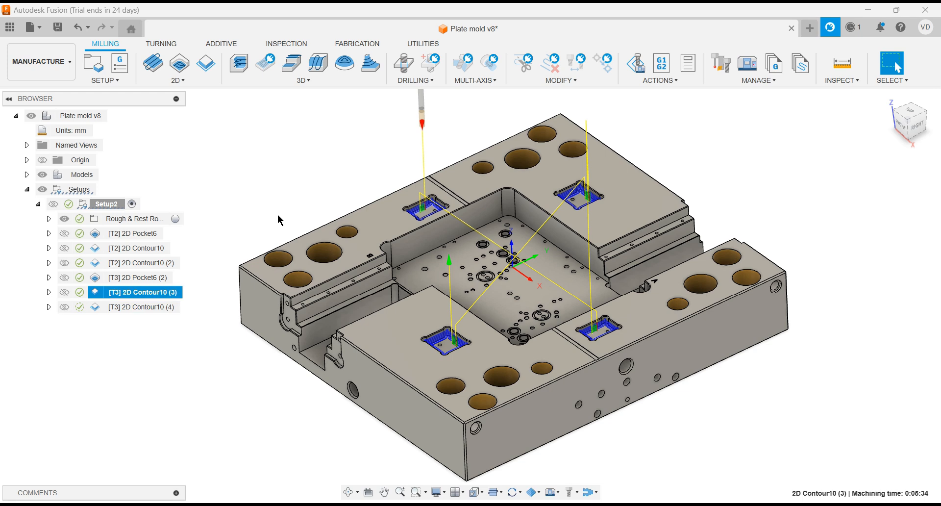
{"action": "left_click", "coordinate": [153, 306]}
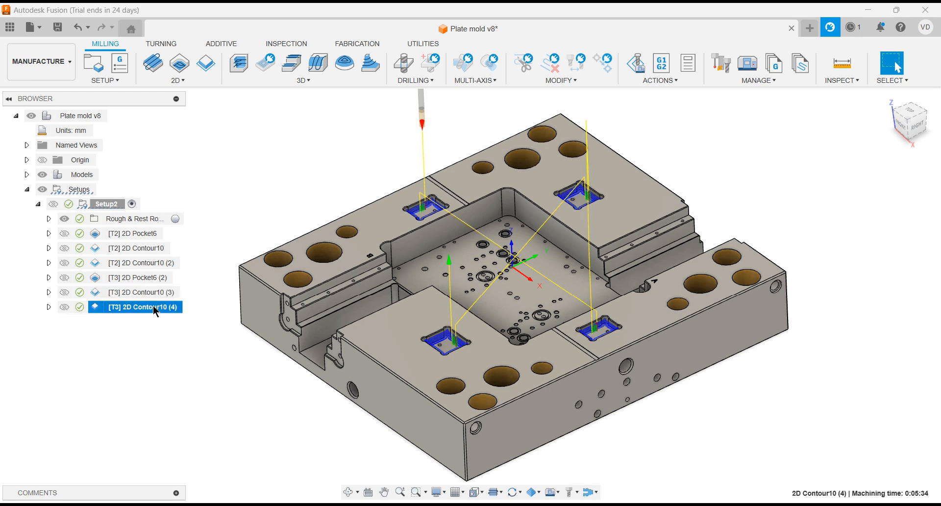
{"action": "right_click", "coordinate": [153, 306]}
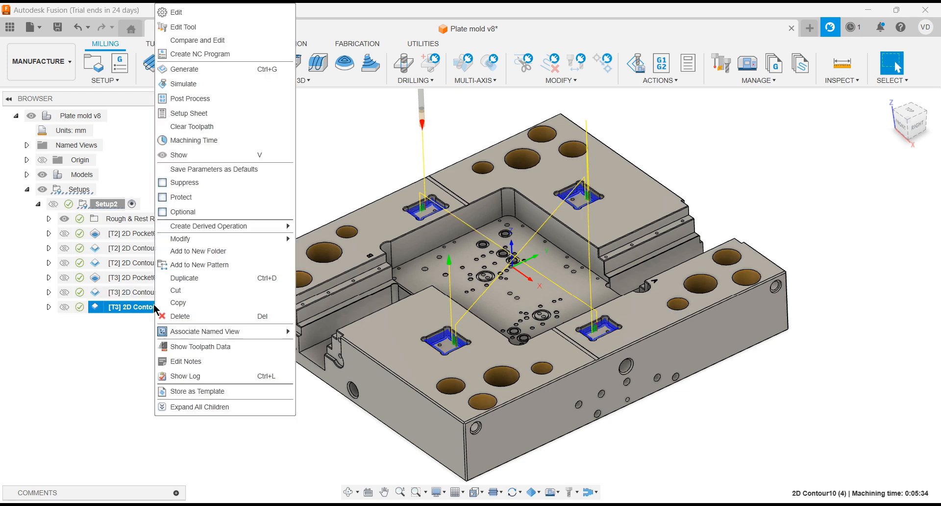
{"action": "left_click", "coordinate": [182, 14]}
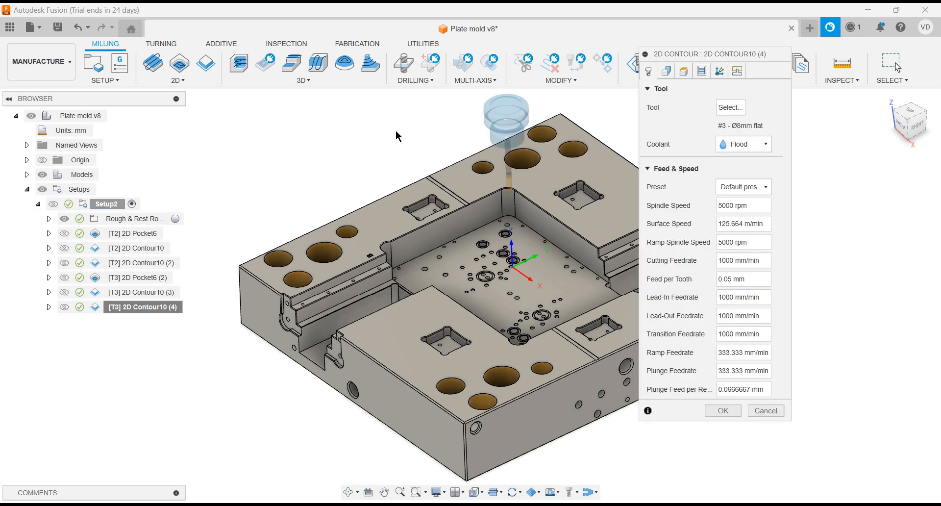
Replace the copied pocket contours with open chains around the lower recesses of the two side channels
{"action": "left_click", "coordinate": [668, 74]}
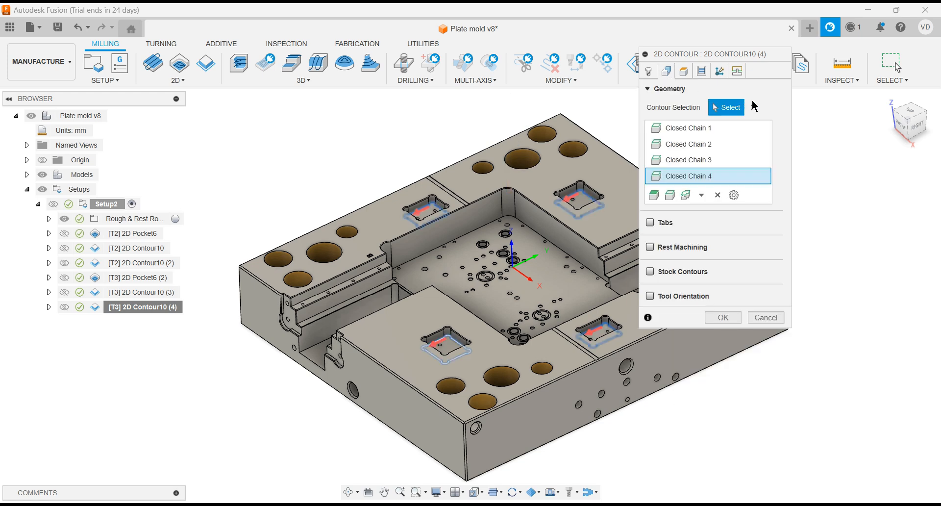
{"action": "left_click", "coordinate": [318, 349]}
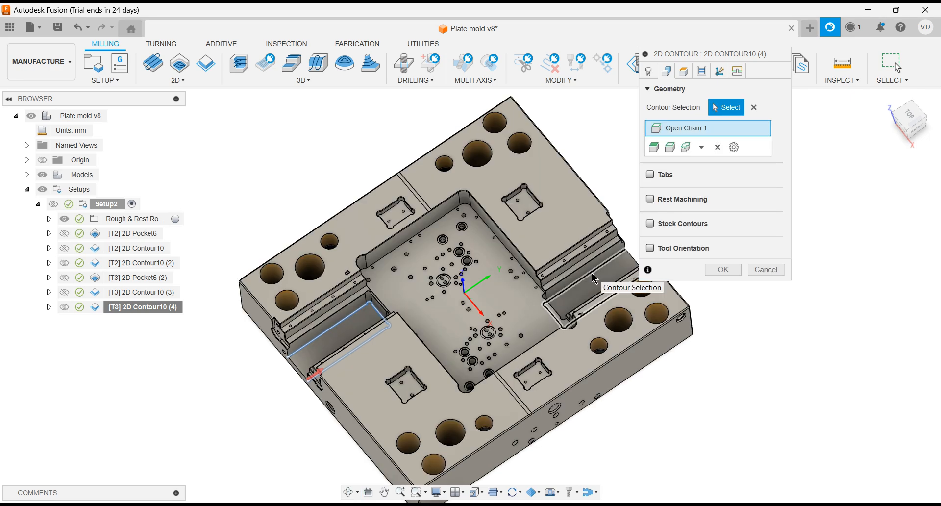
{"action": "left_click", "coordinate": [592, 272]}
{"action": "mouse_move", "coordinate": [494, 279]}
{"action": "middle_mouse_down", "text": "shift"}
{"action": "mouse_move", "coordinate": [493, 246]}
{"action": "mouse_move", "coordinate": [512, 246]}
{"action": "mouse_move", "coordinate": [498, 254]}
{"action": "middle_mouse_up", "text": "shift"}
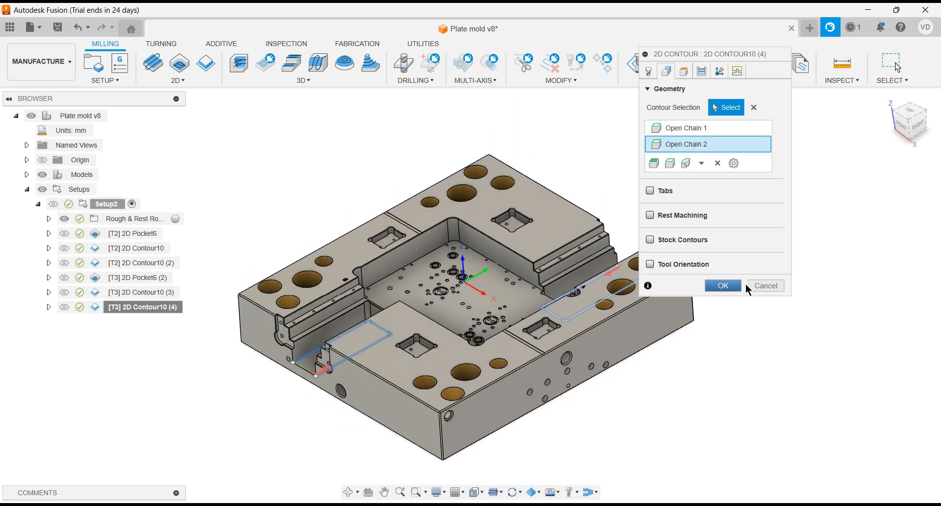
Align the extensions of both open chains using the Tangent method and Distance type, with a 6 mm start extension length
{"action": "left_click", "coordinate": [695, 129]}
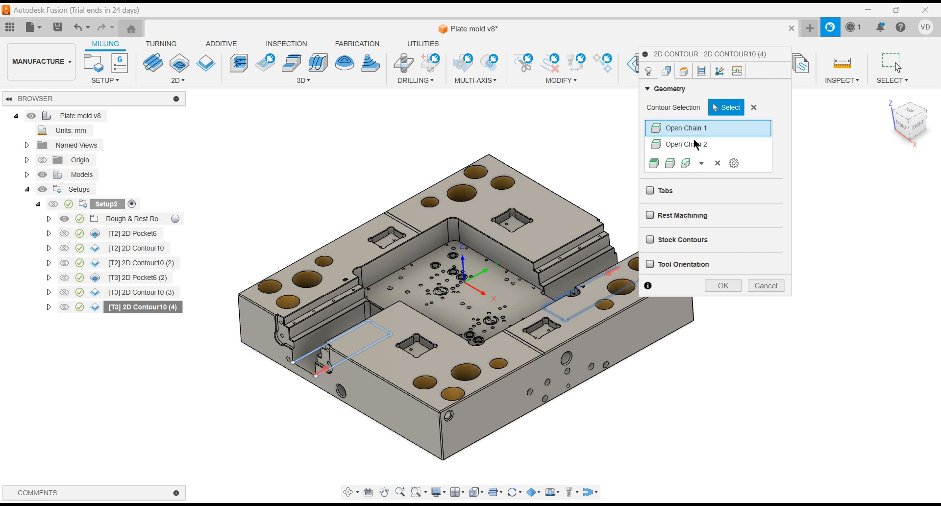
{"action": "left_click", "coordinate": [696, 143], "text": "shift"}
{"action": "left_click", "coordinate": [733, 163]}
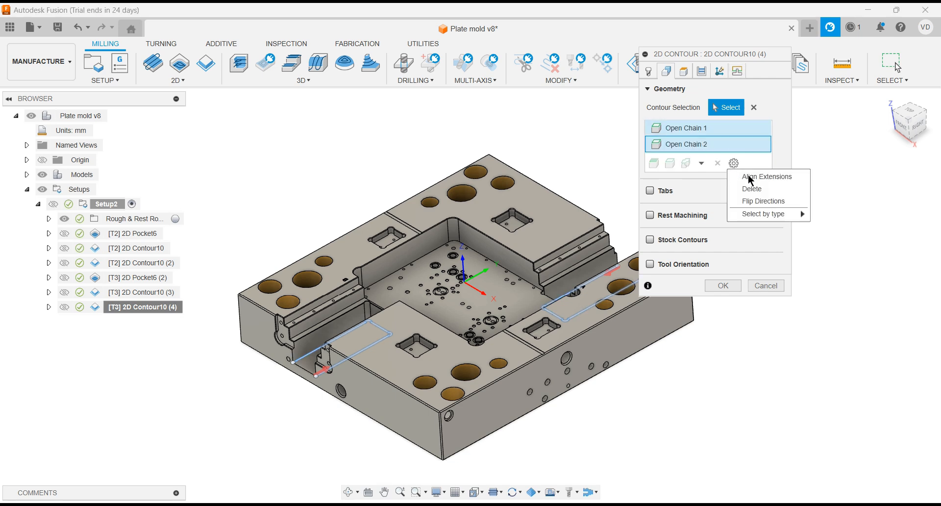
{"action": "left_click", "coordinate": [748, 177]}
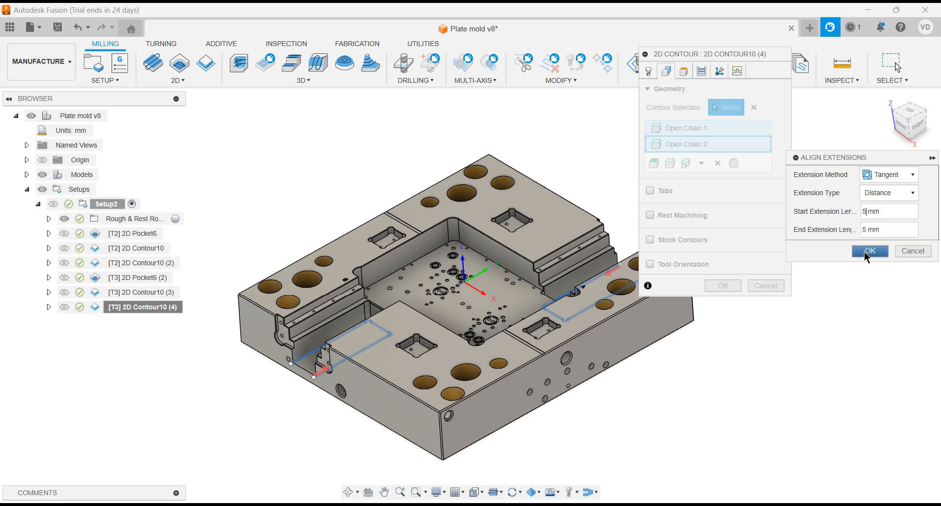
{"action": "left_click_drag", "start_coordinate": [865, 214], "coordinate": [860, 218]}
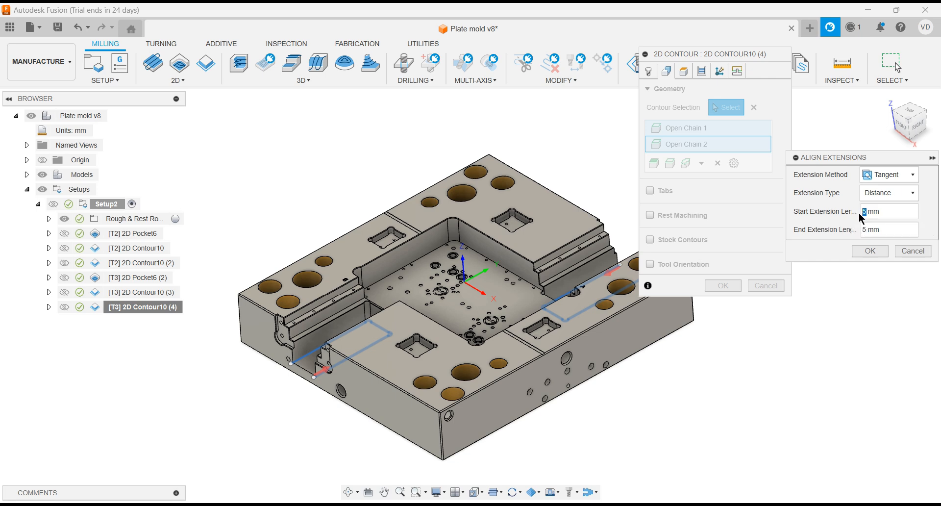
{"action": "type", "text": "6"}
{"action": "left_click", "coordinate": [872, 251]}
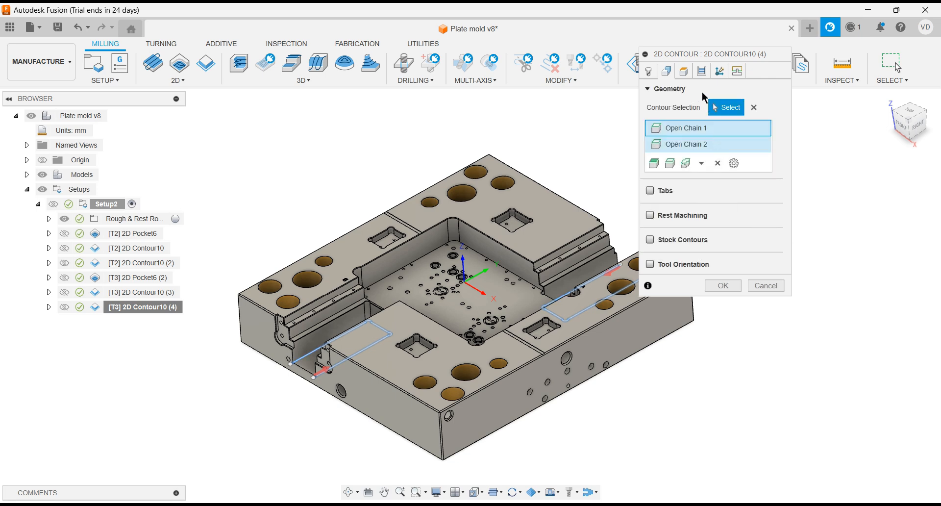
Set the Top Height to Selection, referencing the narrow ledge face around the side channel's lower recess
{"action": "left_click", "coordinate": [684, 72]}
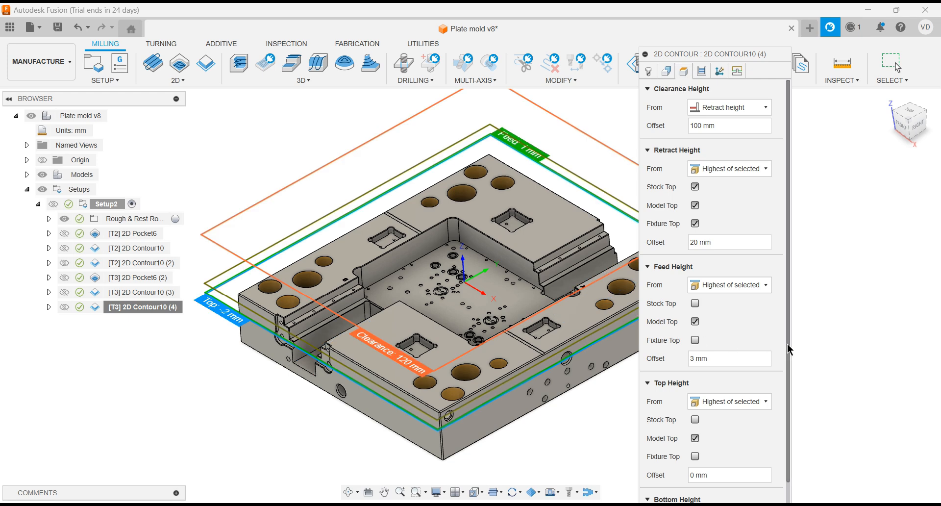
{"action": "left_click_drag", "start_coordinate": [786, 343], "coordinate": [789, 420]}
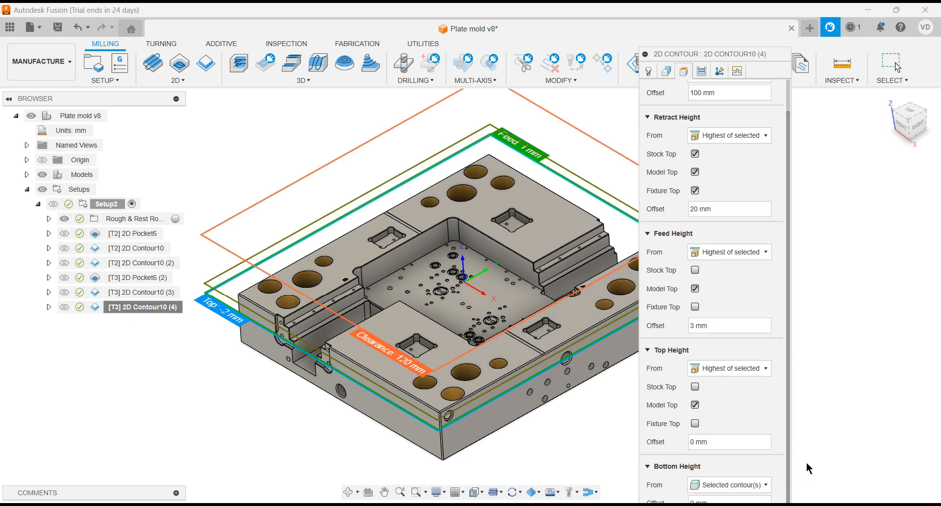
{"action": "left_click", "coordinate": [715, 369]}
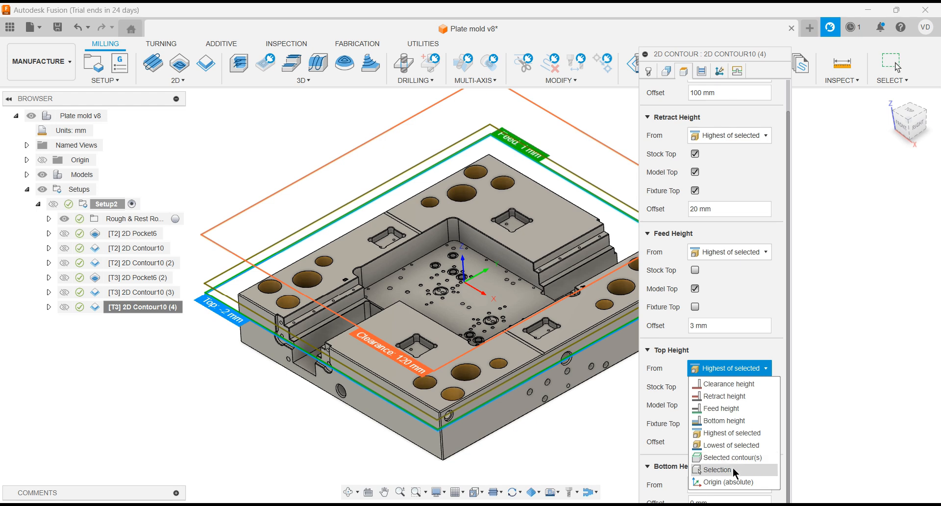
{"action": "left_click", "coordinate": [717, 469]}
{"action": "scroll", "coordinate": [316, 335], "scroll_direction": "up", "scroll_amount": 4}
{"action": "scroll", "coordinate": [314, 336], "scroll_direction": "up", "scroll_amount": 5}
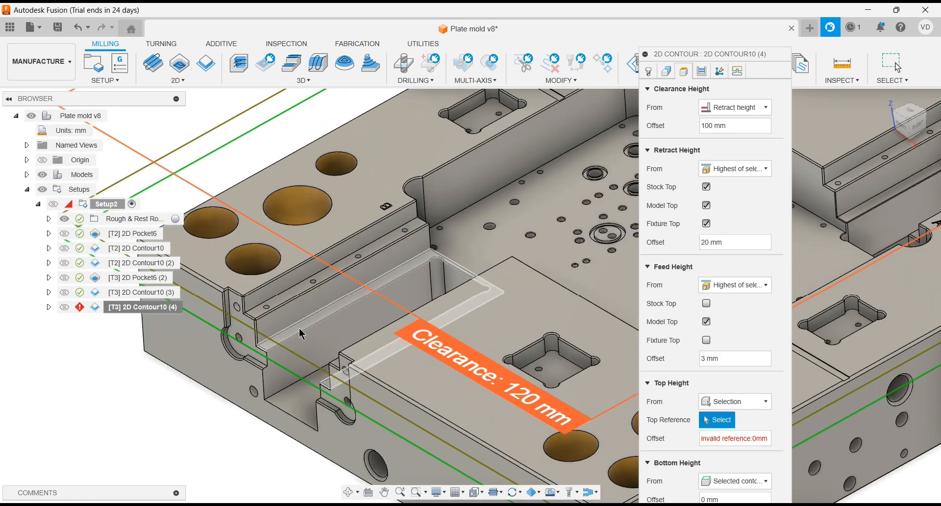
{"action": "left_click", "coordinate": [301, 334]}
{"action": "scroll", "coordinate": [276, 382], "scroll_direction": "down", "scroll_amount": 6}
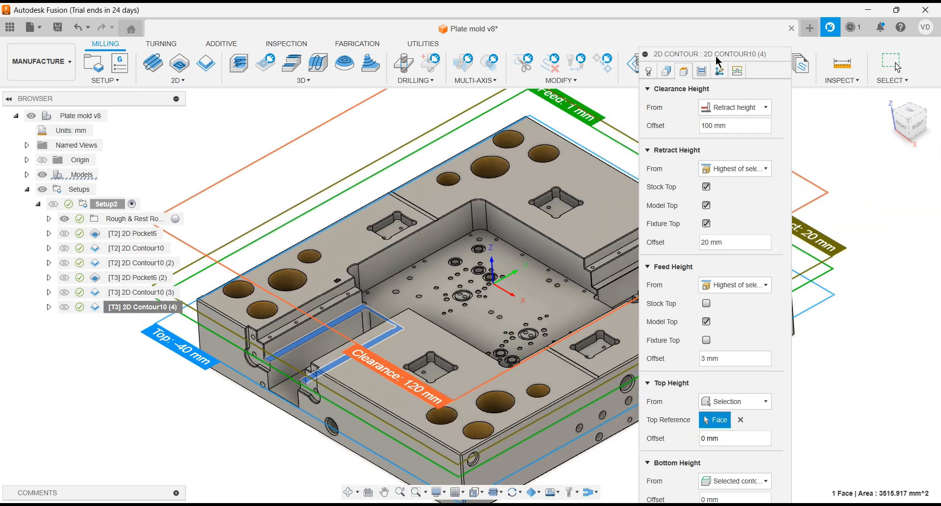
Clear the four copied preferred lead-in positions from 2D Contour10 (4) and apply the operation to generate its channel toolpath
{"action": "left_click", "coordinate": [719, 73]}
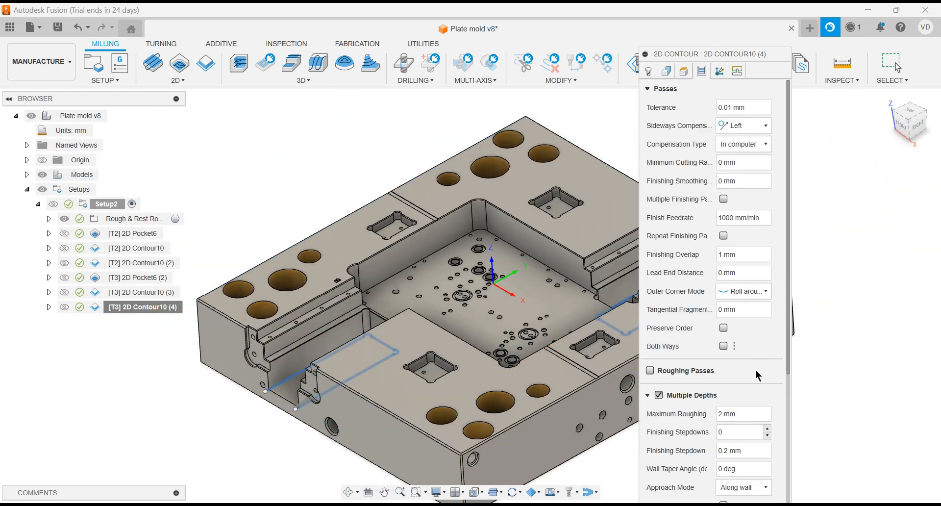
{"action": "left_click", "coordinate": [737, 71]}
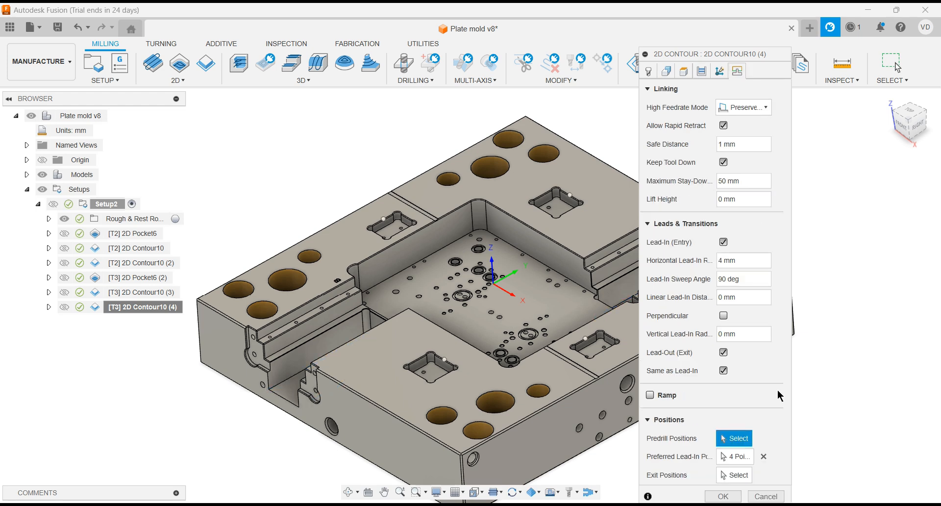
{"action": "left_click", "coordinate": [763, 457]}
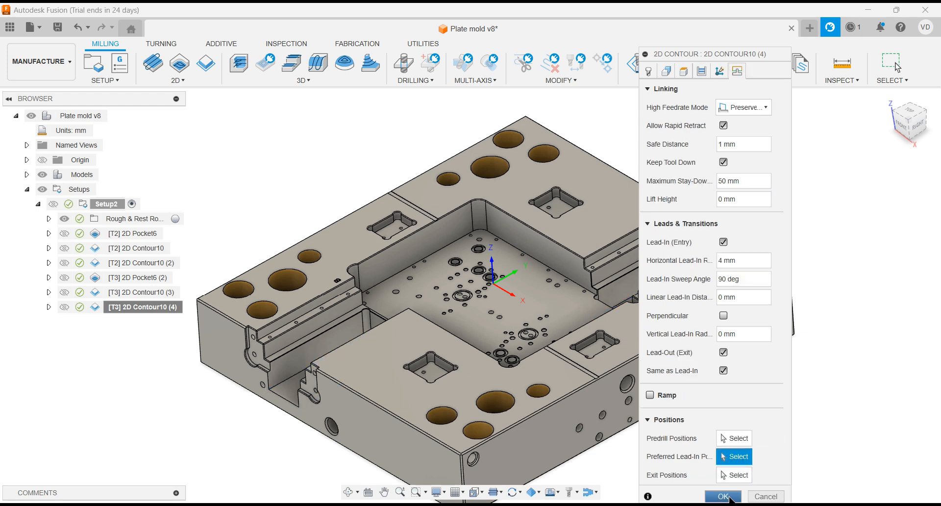
{"action": "left_click", "coordinate": [723, 496]}
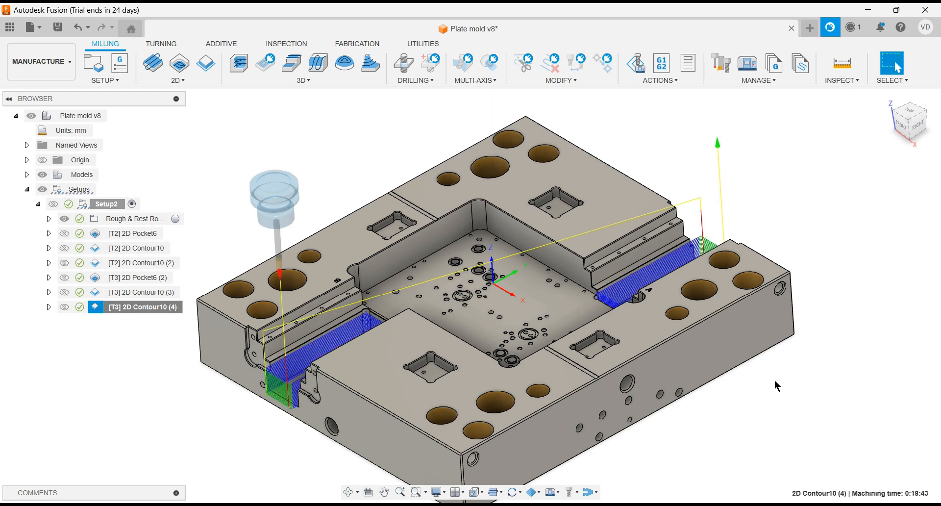
{"action": "middle_click_drag", "start_coordinate": [774, 380], "coordinate": [790, 350], "text": "shift"}
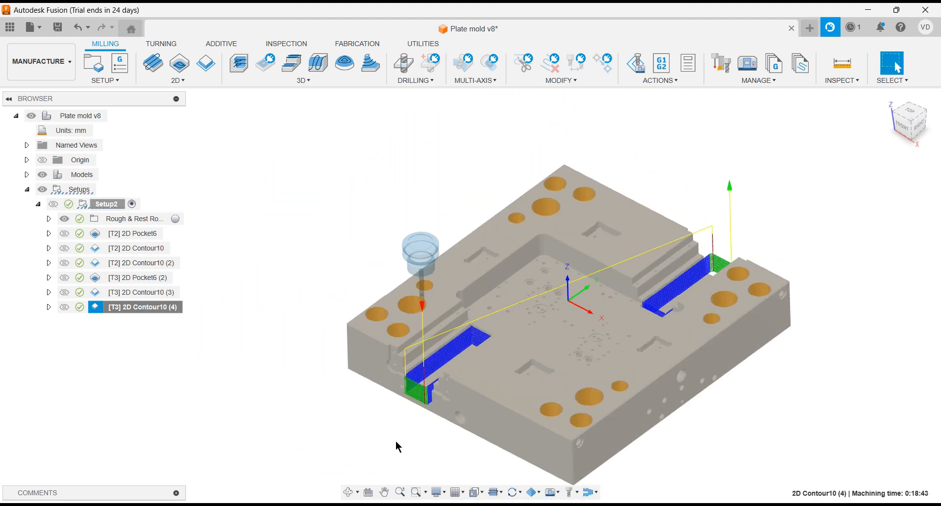
{"action": "scroll", "coordinate": [402, 421], "scroll_direction": "up", "scroll_amount": 10}
{"action": "scroll", "coordinate": [446, 379], "scroll_direction": "down", "scroll_amount": 3}
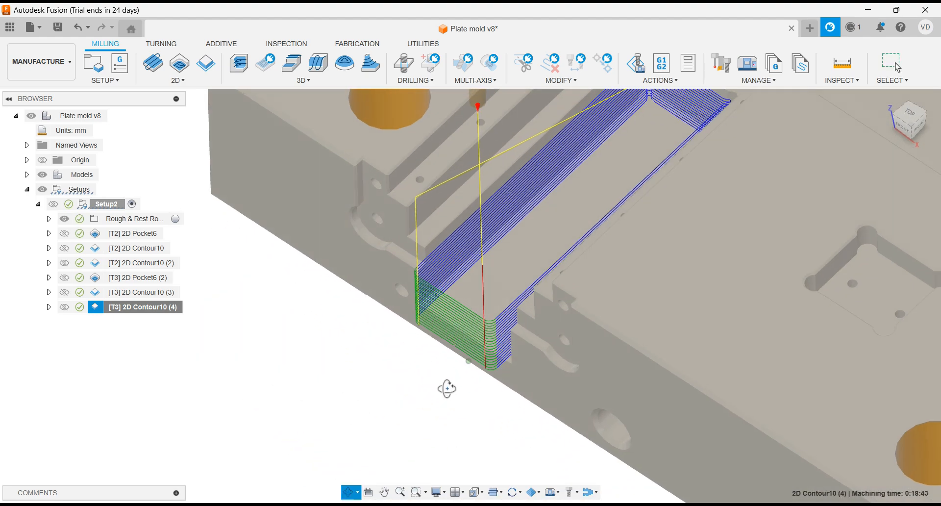
Simulate the 2D Contour10 (4) toolpath along both side channels from start to finish, and exit the simulation
{"action": "middle_click_drag", "start_coordinate": [445, 388], "coordinate": [445, 364], "text": "shift"}
{"action": "scroll", "coordinate": [354, 384], "scroll_direction": "down", "scroll_amount": 6}
{"action": "scroll", "coordinate": [349, 384], "scroll_direction": "down", "scroll_amount": 2}
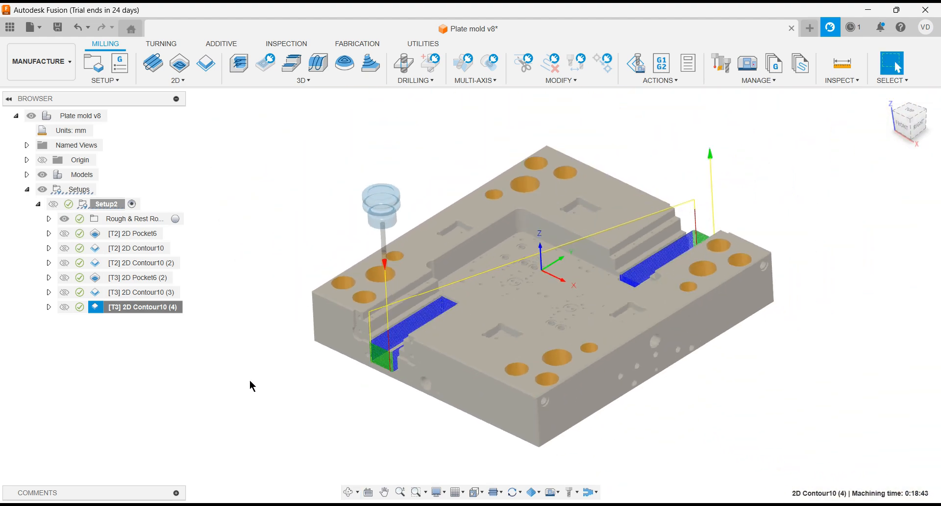
{"action": "right_click", "coordinate": [152, 309]}
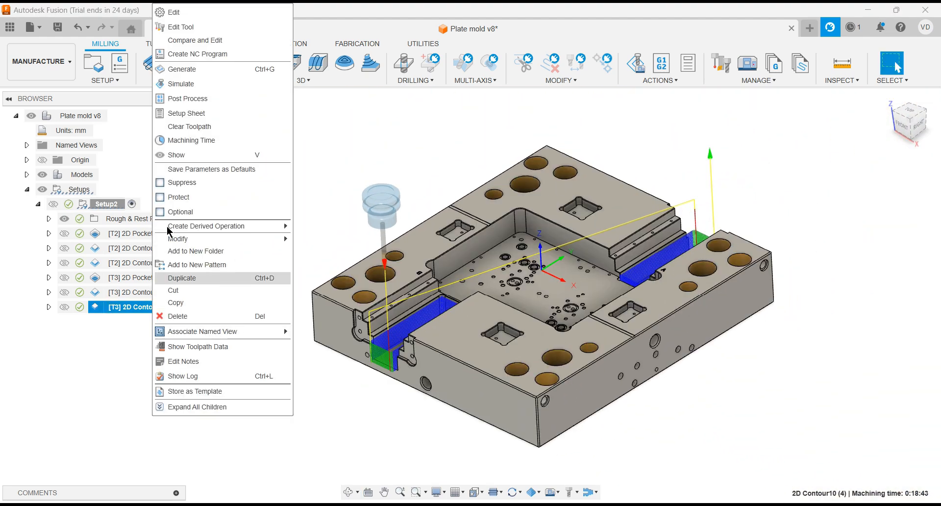
{"action": "left_click", "coordinate": [180, 88]}
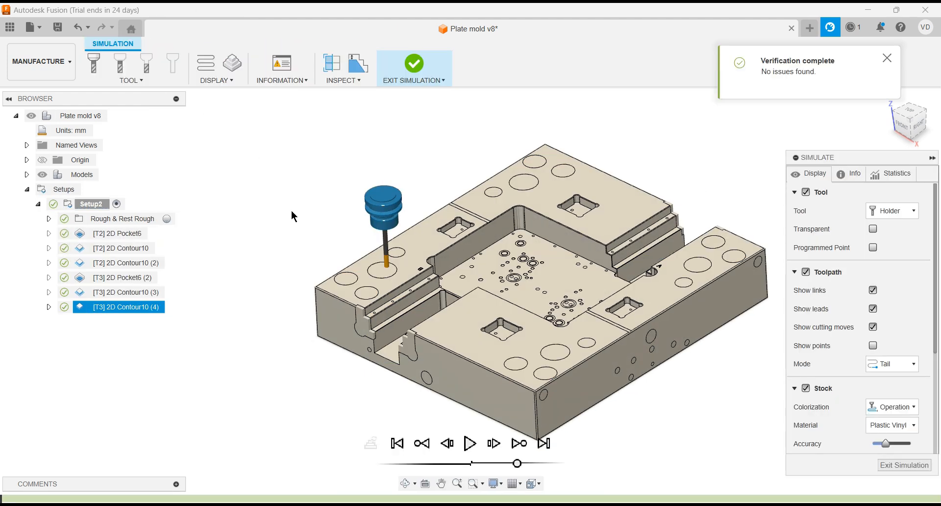
{"action": "left_click", "coordinate": [469, 444]}
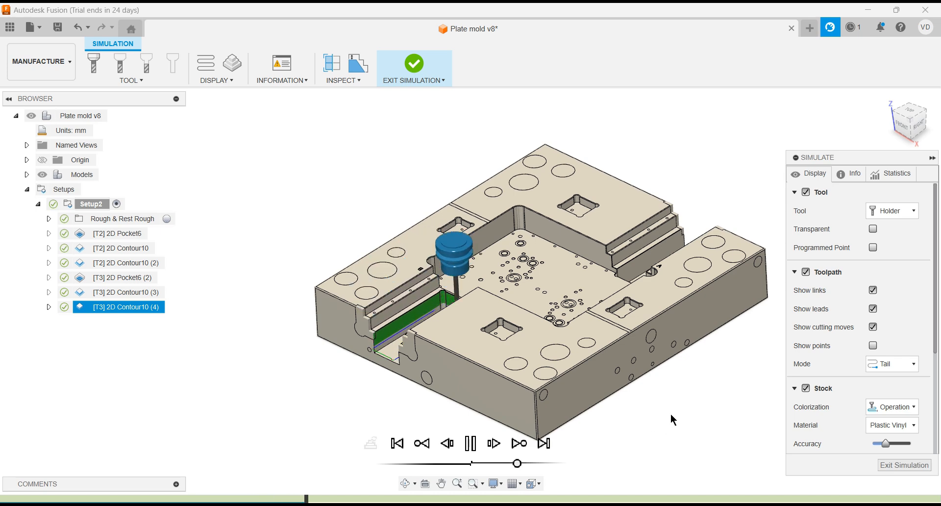
{"action": "scroll", "coordinate": [669, 412], "scroll_direction": "up", "scroll_amount": 3}
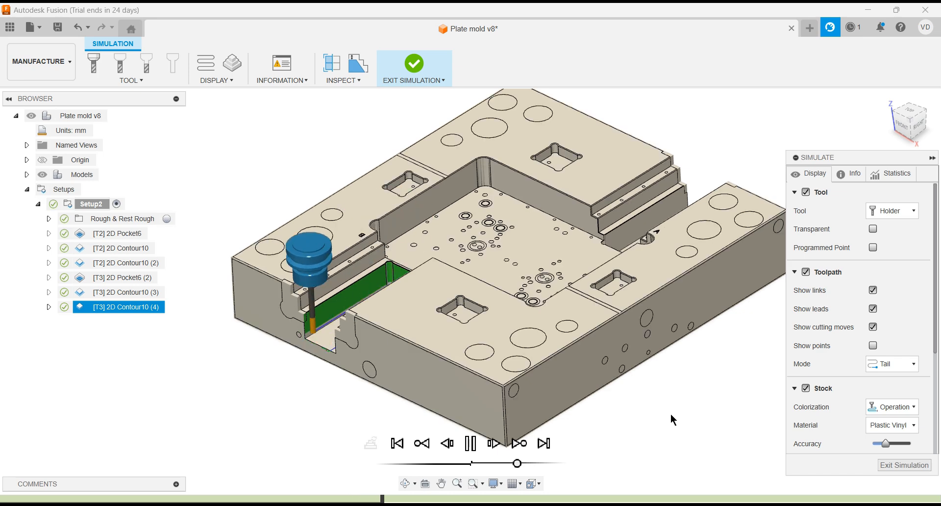
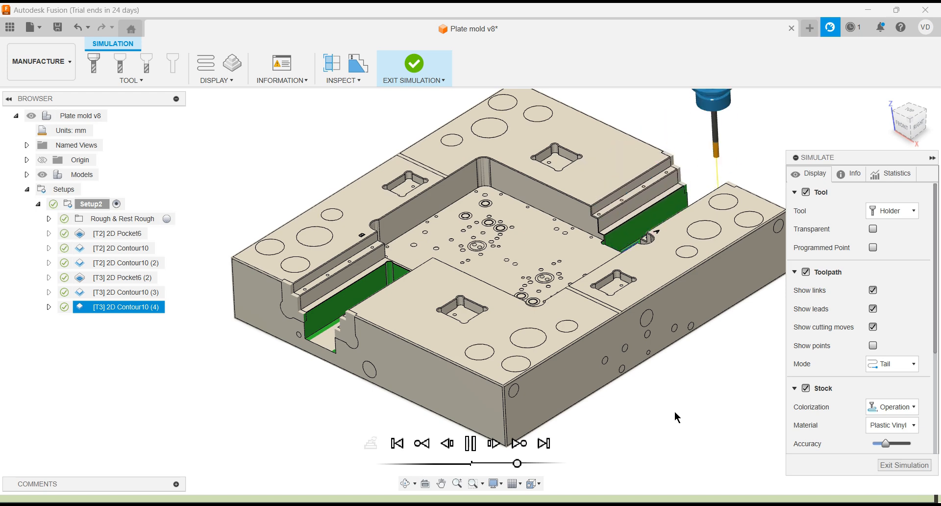
{"action": "left_click", "coordinate": [901, 465]}
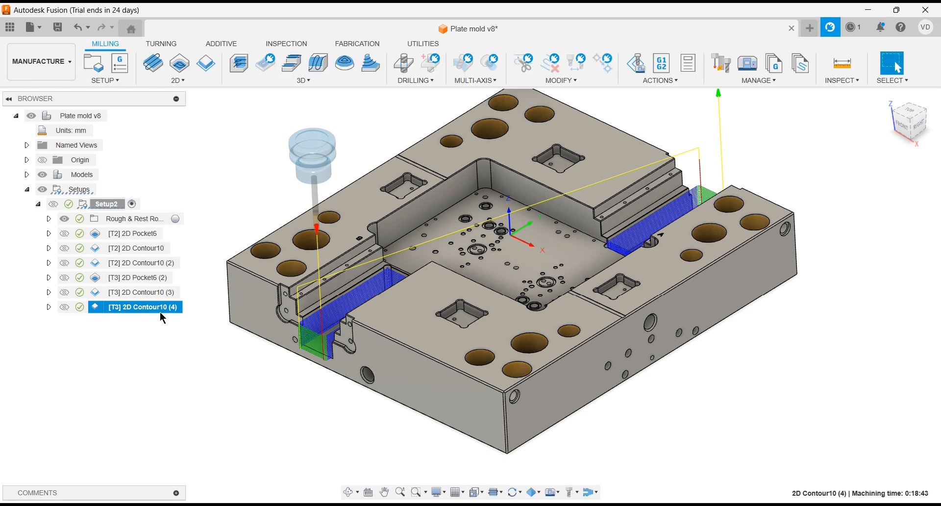
Duplicate the 2D Pocket6 (2) operation and move the copy below 2D Contour10 (4) at the end of Setup2
{"action": "left_click", "coordinate": [148, 278]}
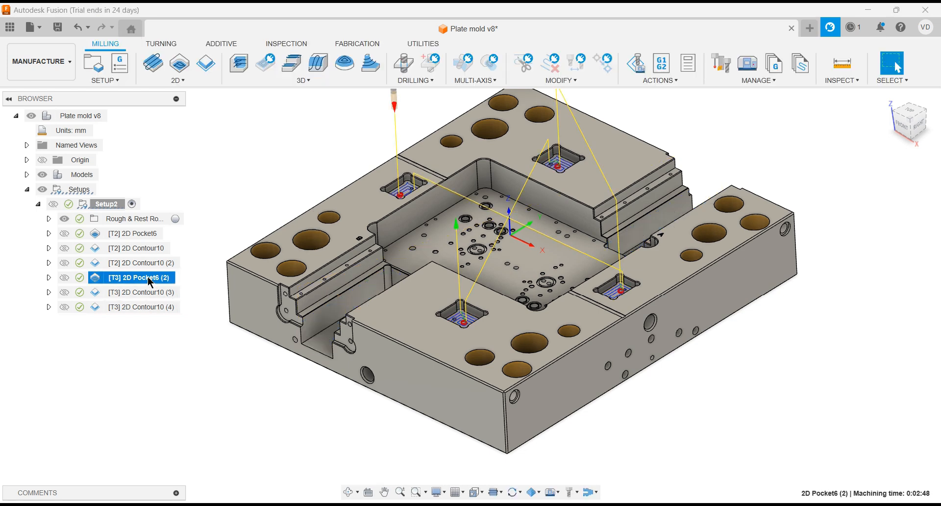
{"action": "right_click", "coordinate": [148, 278]}
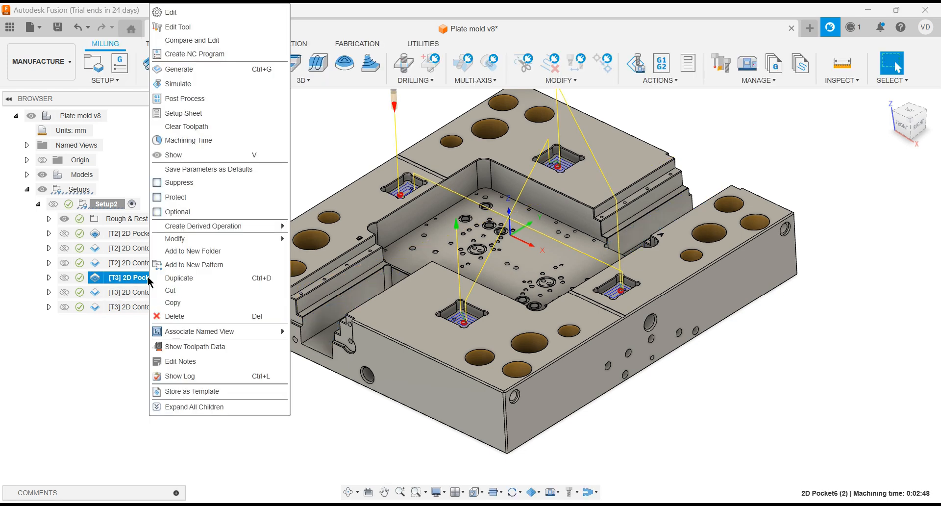
{"action": "left_click", "coordinate": [181, 278]}
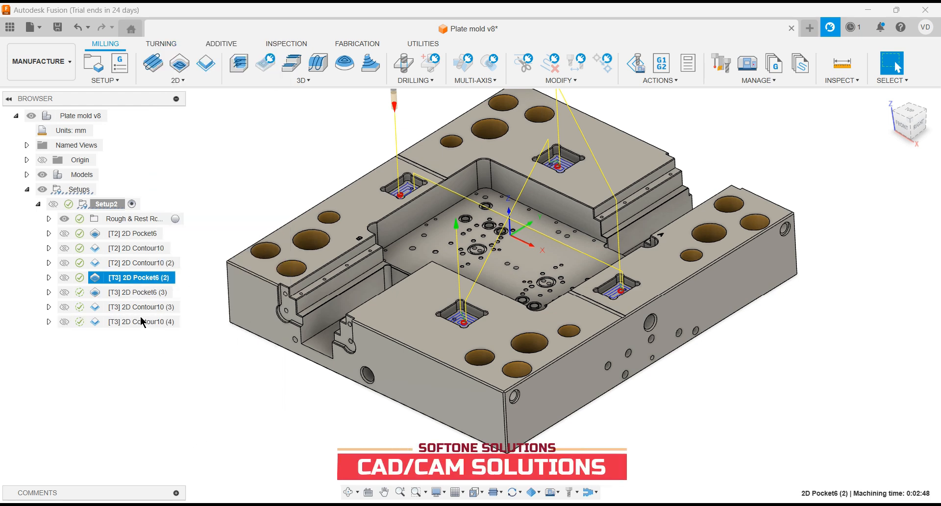
{"action": "left_click", "coordinate": [141, 293]}
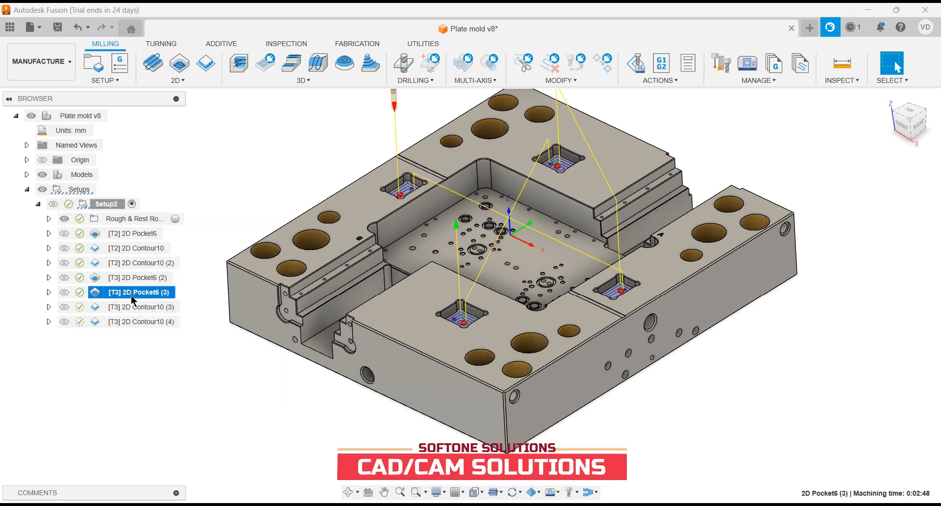
{"action": "left_click_drag", "start_coordinate": [141, 294], "coordinate": [154, 375]}
Edit 2D Pocket6 (3) and replace its copied pocket contours with open chains around the floors of the two side channels
{"action": "left_click", "coordinate": [142, 324]}
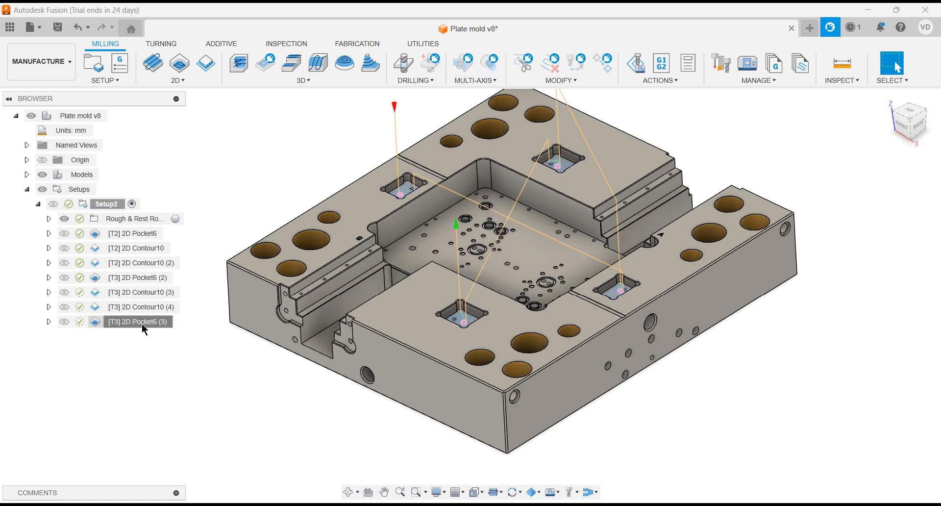
{"action": "right_click", "coordinate": [176, 175]}
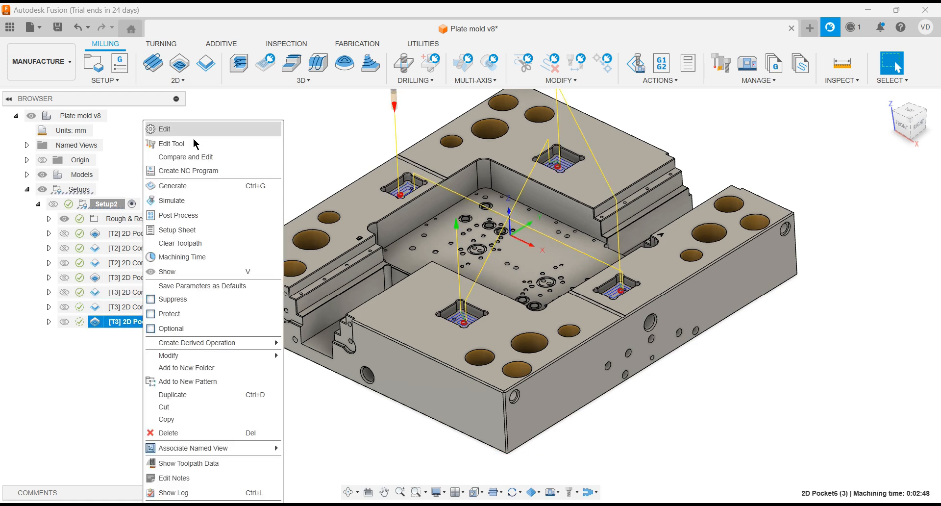
{"action": "left_click", "coordinate": [193, 133]}
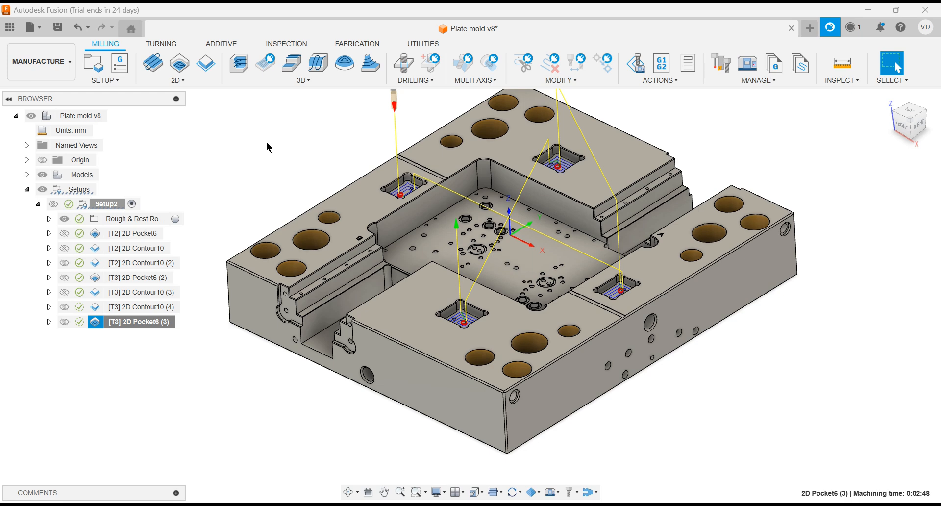
{"action": "left_click", "coordinate": [668, 72]}
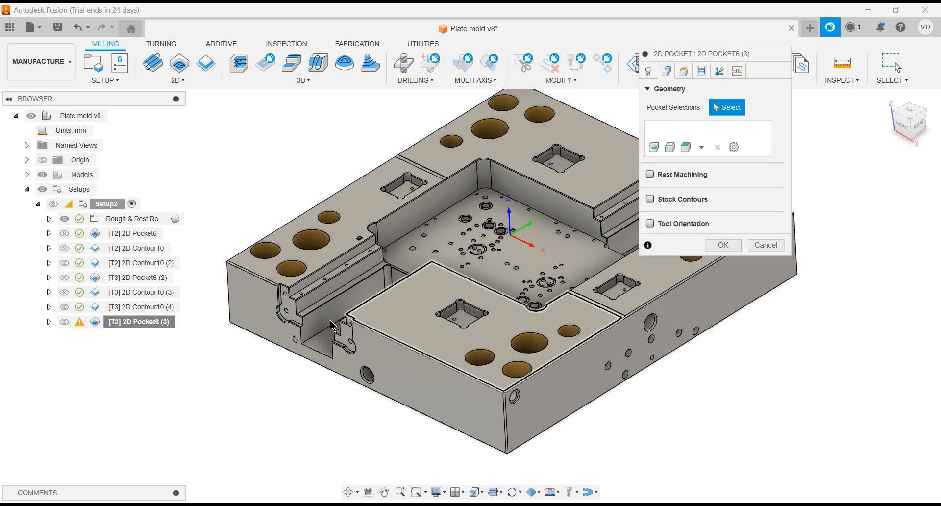
{"action": "left_click", "coordinate": [325, 336]}
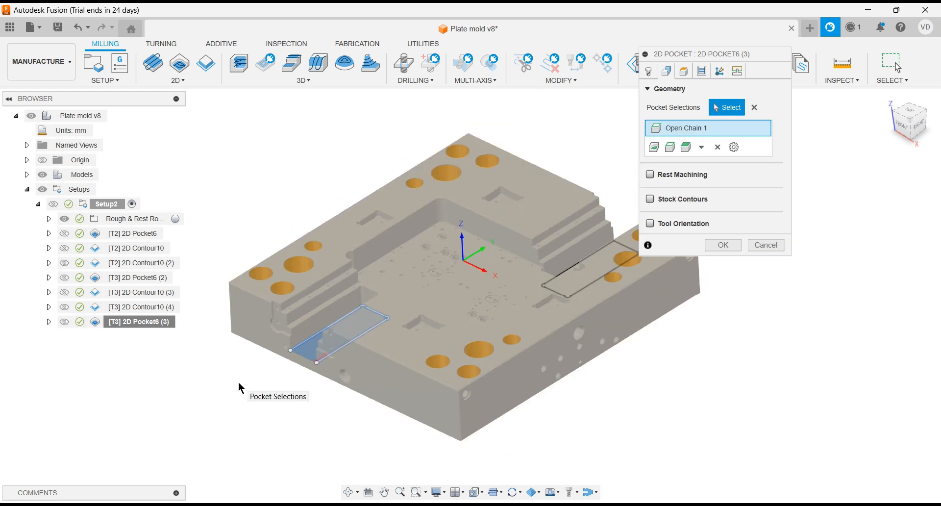
{"action": "right_click", "coordinate": [581, 253]}
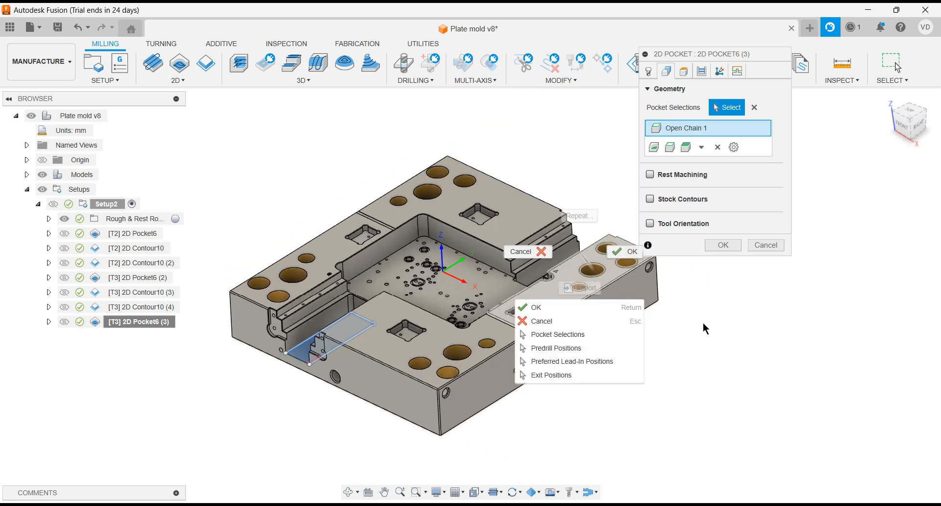
{"action": "left_click", "coordinate": [626, 251]}
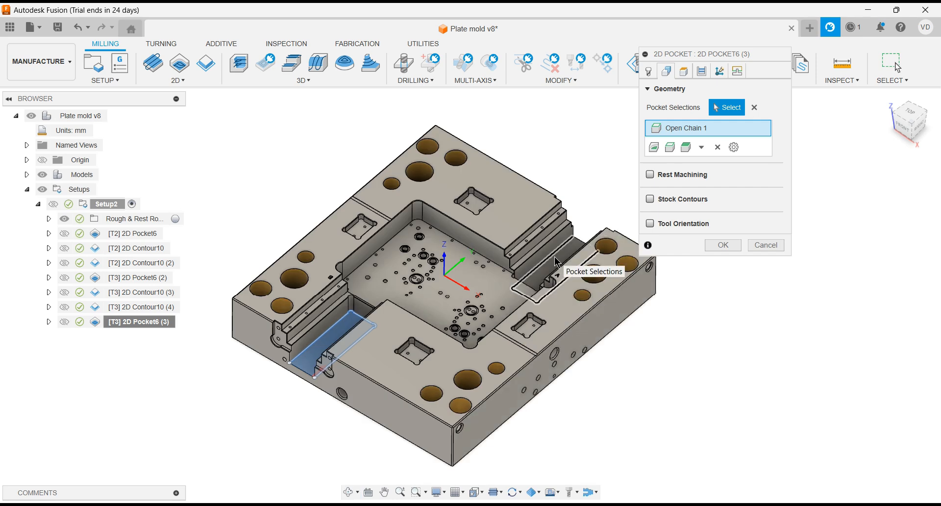
{"action": "left_click", "coordinate": [563, 257]}
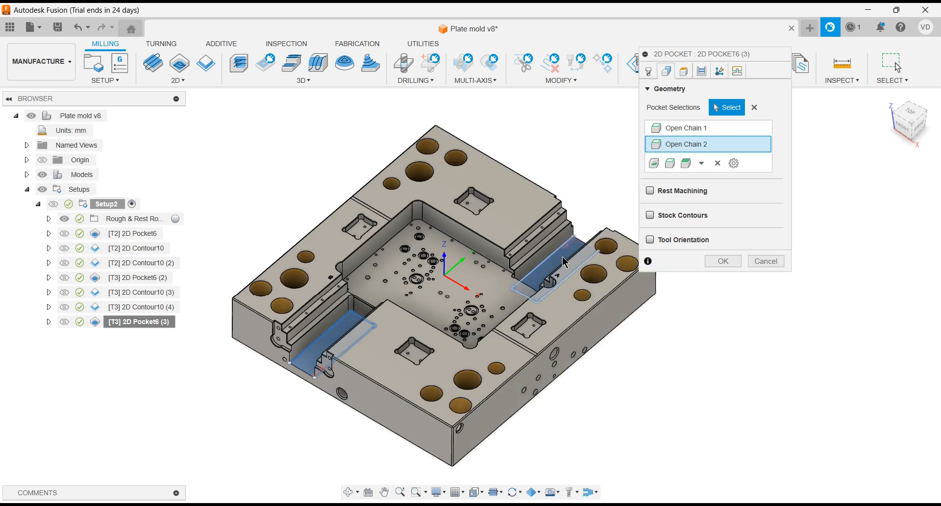
Check the heights, passes and linking settings of 2D Pocket6 (3) and apply the operation to generate its channel-floor toolpath
{"action": "left_click", "coordinate": [684, 72]}
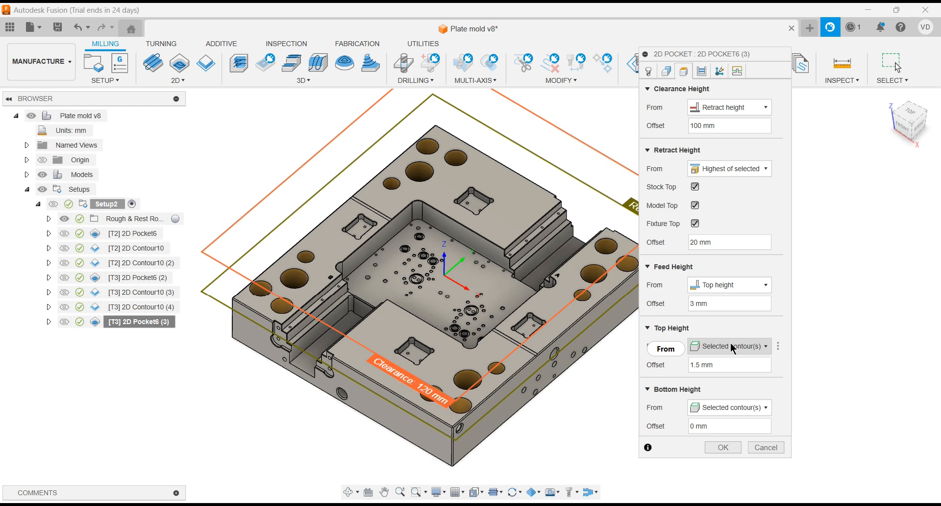
{"action": "left_click", "coordinate": [702, 72]}
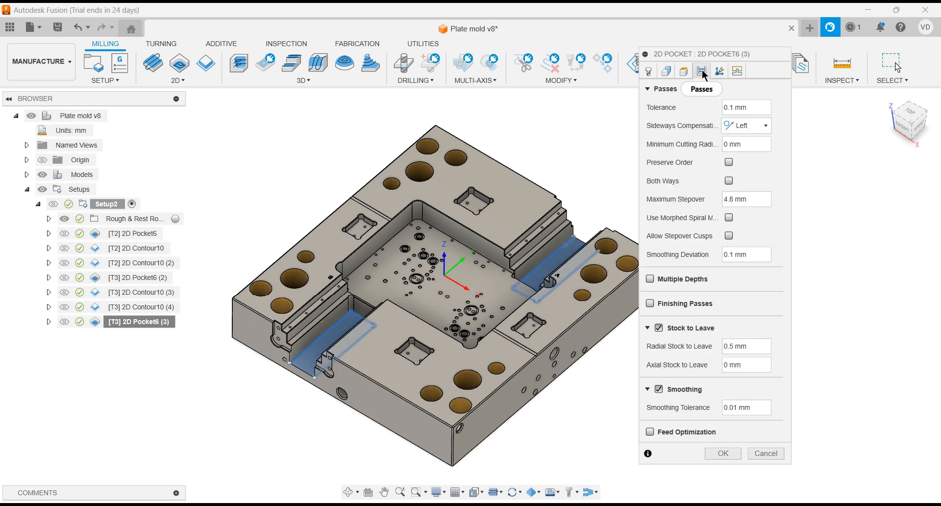
{"action": "left_click", "coordinate": [737, 72]}
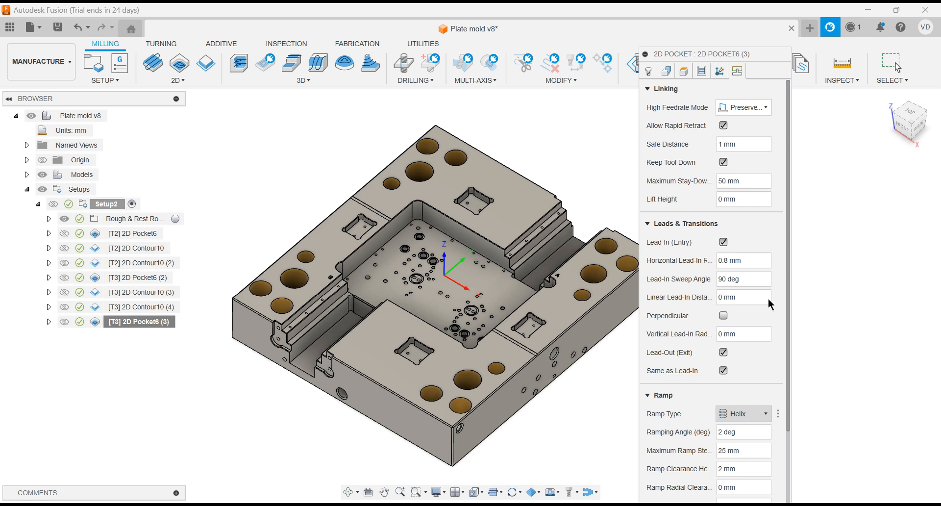
{"action": "left_click", "coordinate": [648, 222]}
{"action": "left_click", "coordinate": [723, 477]}
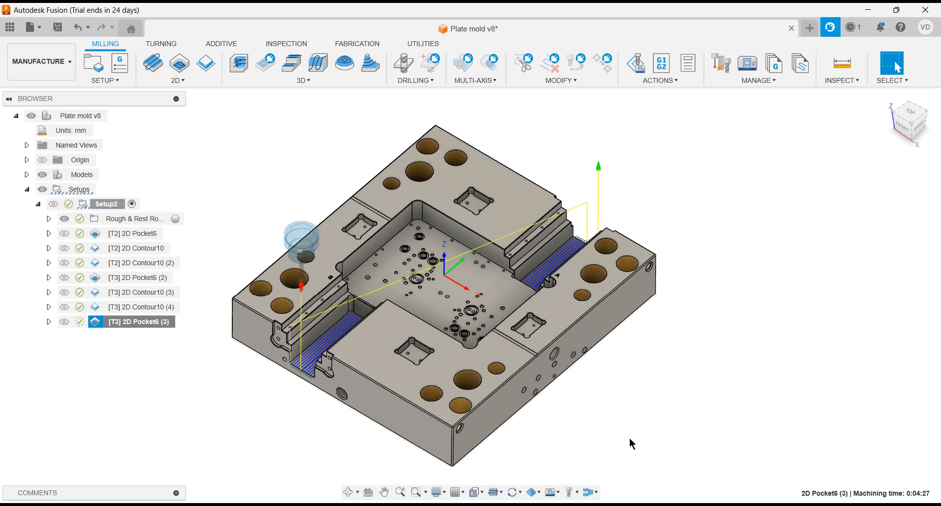
Set the Radial Stock to Leave of 2D Pocket6 (3) to 1 mm, check its linking positions and regenerate the toolpath
{"action": "mouse_move", "coordinate": [654, 225]}
{"action": "middle_mouse_down", "text": "shift"}
{"action": "mouse_move", "coordinate": [631, 208]}
{"action": "mouse_move", "coordinate": [624, 245]}
{"action": "mouse_move", "coordinate": [613, 172]}
{"action": "mouse_move", "coordinate": [626, 212]}
{"action": "mouse_move", "coordinate": [643, 219]}
{"action": "middle_mouse_up", "text": "shift"}
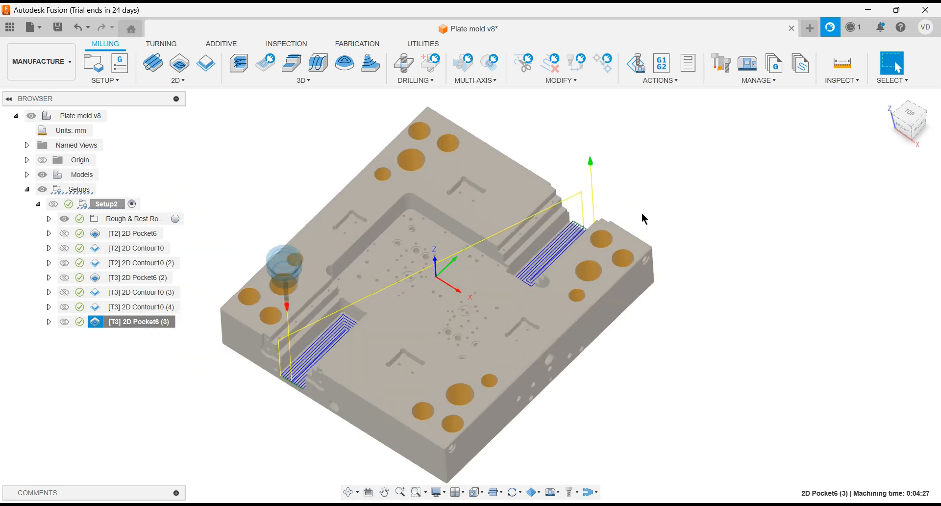
{"action": "scroll", "coordinate": [301, 366], "scroll_direction": "up", "scroll_amount": 8}
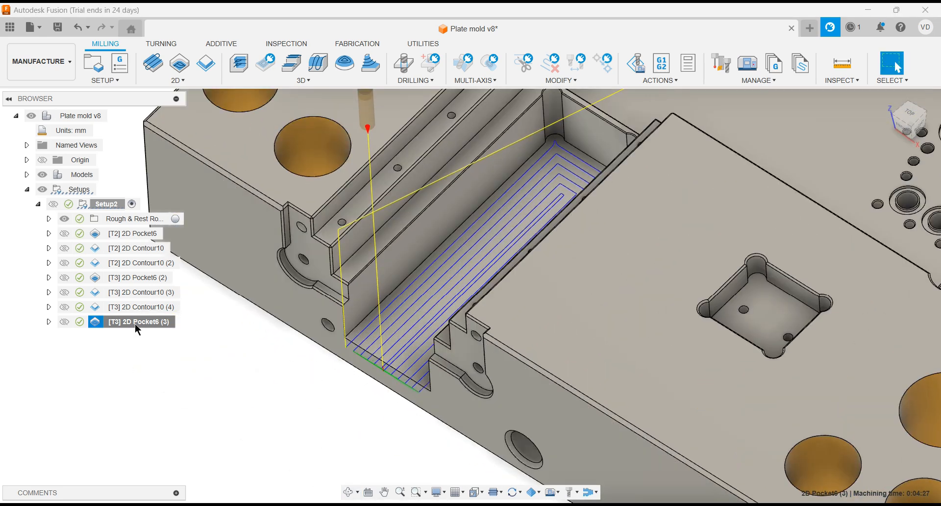
{"action": "right_click", "coordinate": [136, 327]}
{"action": "left_click", "coordinate": [158, 15]}
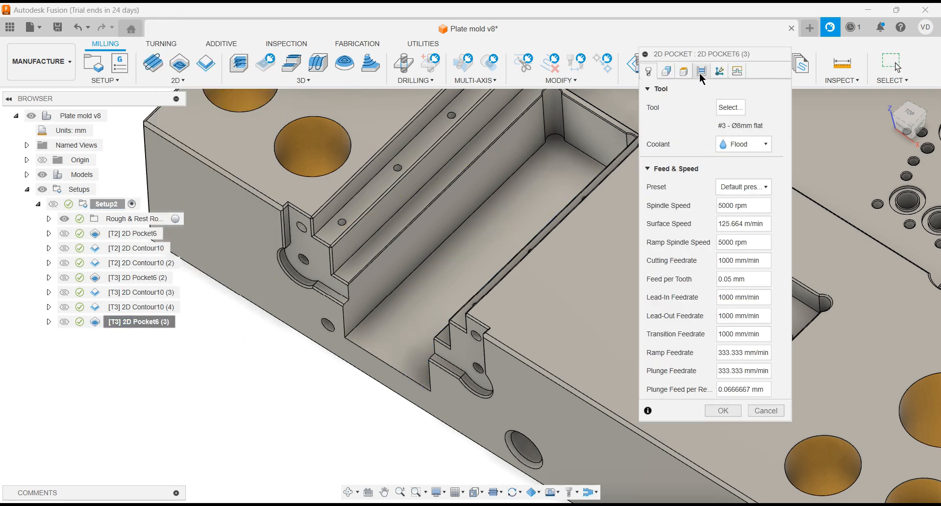
{"action": "left_click", "coordinate": [701, 72]}
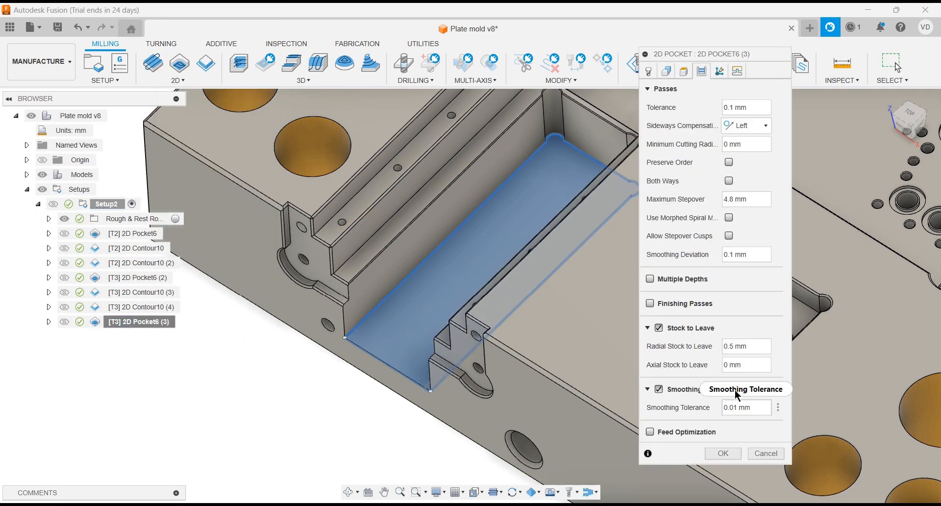
{"action": "left_click_drag", "start_coordinate": [733, 345], "coordinate": [721, 350]}
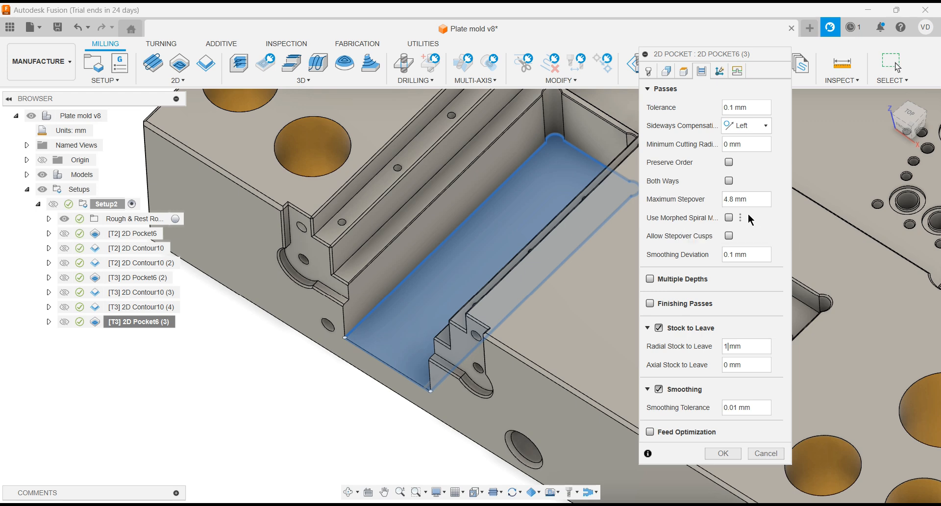
{"action": "left_click", "coordinate": [740, 74]}
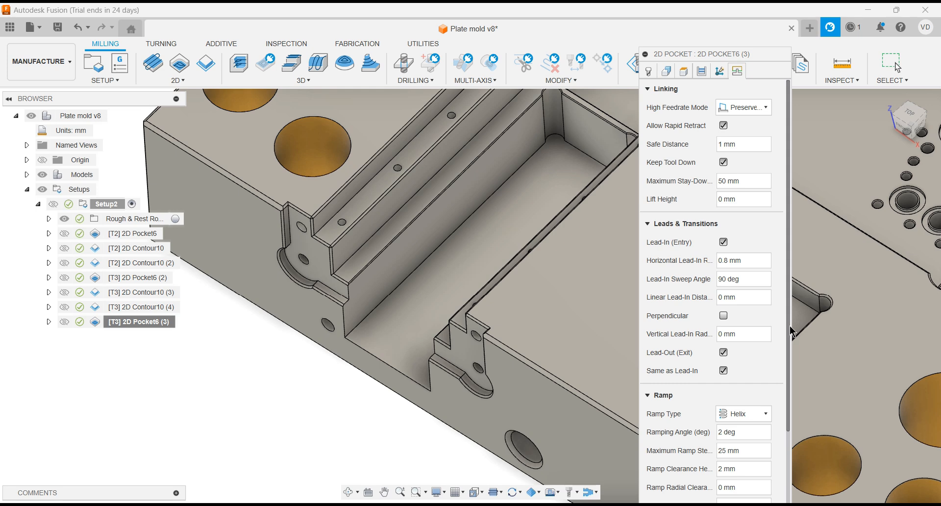
{"action": "left_click_drag", "start_coordinate": [789, 332], "coordinate": [801, 424]}
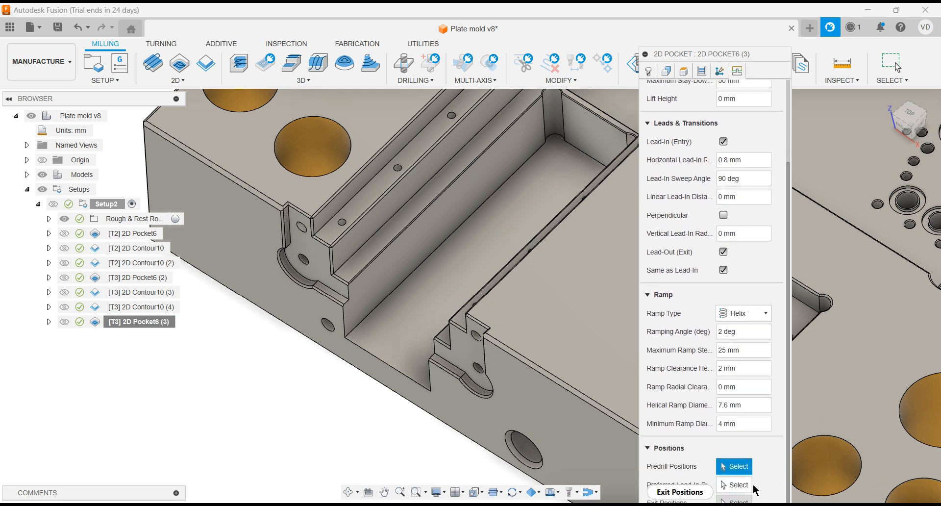
{"action": "left_click", "coordinate": [648, 295]}
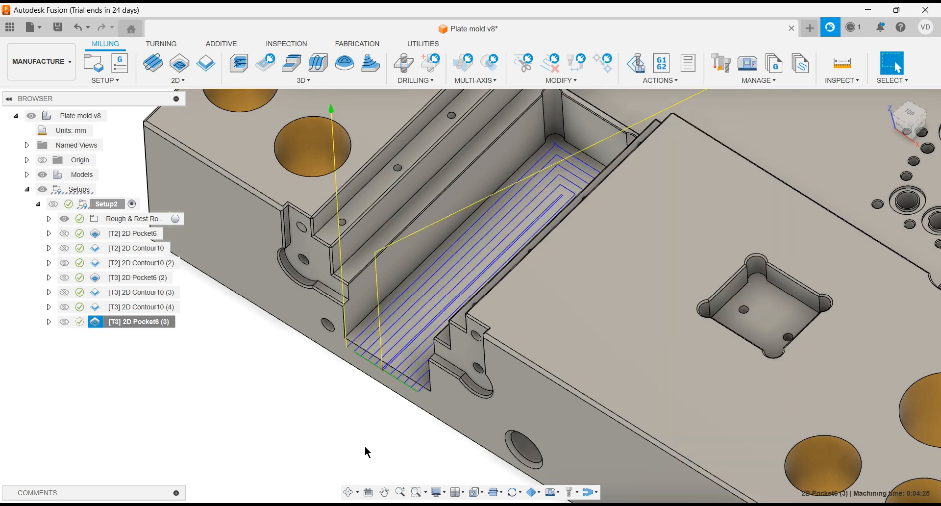
Edit 2D Pocket6 (3) to extend both open pocket chains tangentially by 6 mm at their start and end, and regenerate the toolpath
{"action": "scroll", "coordinate": [366, 451], "scroll_direction": "down", "scroll_amount": 2}
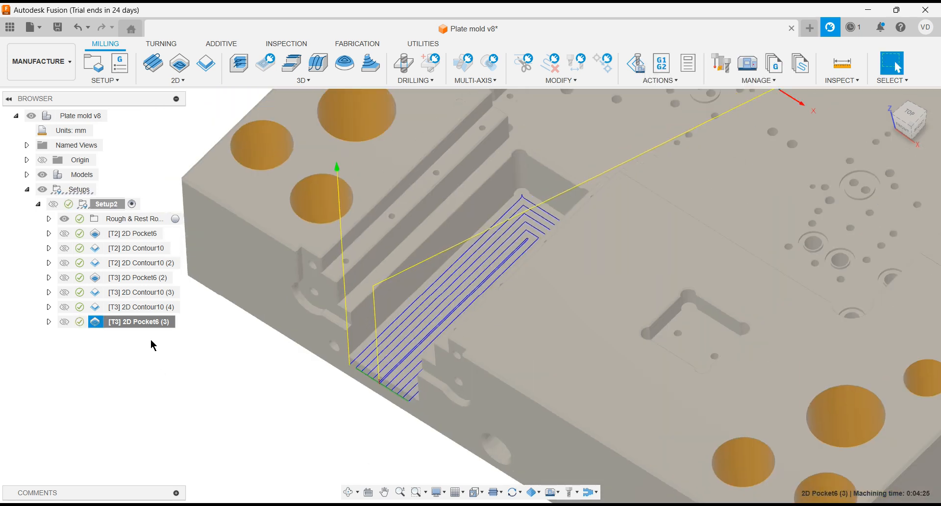
{"action": "right_click", "coordinate": [147, 325]}
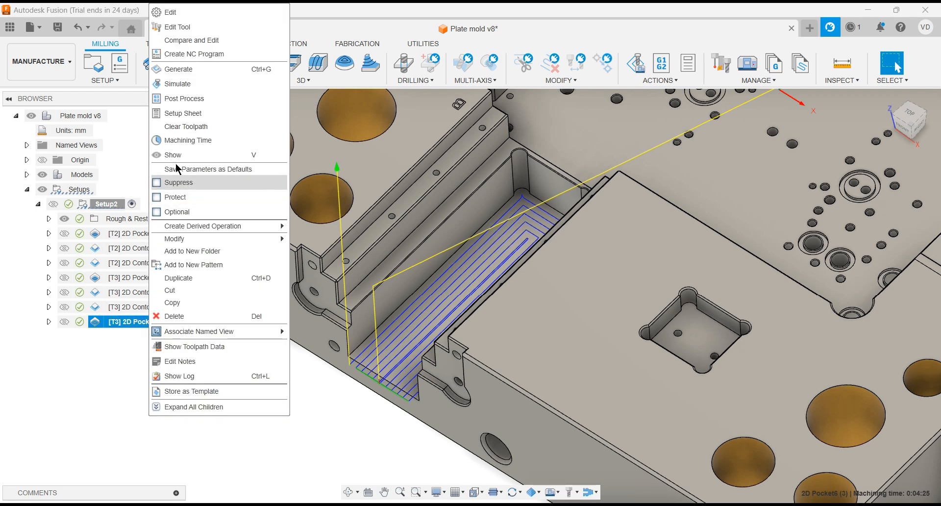
{"action": "left_click", "coordinate": [170, 16]}
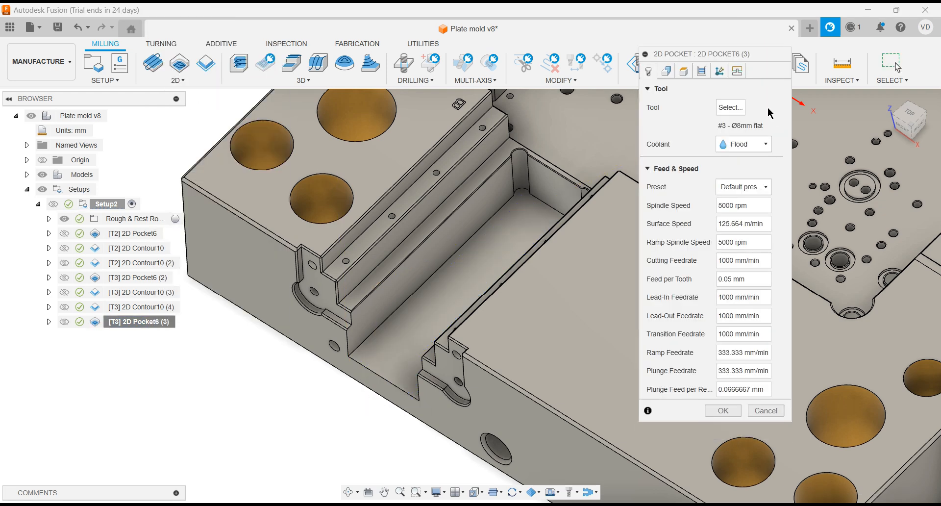
{"action": "left_click", "coordinate": [666, 71]}
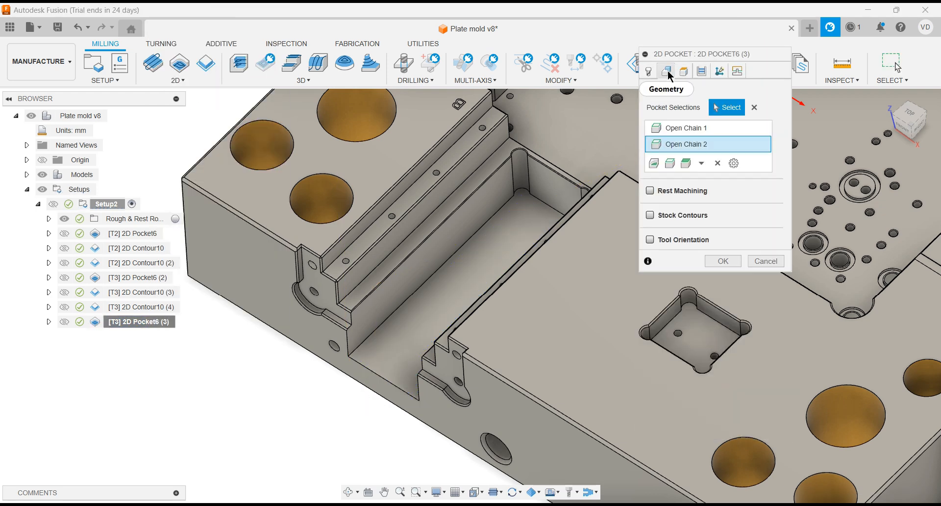
{"action": "left_click", "coordinate": [700, 128]}
{"action": "left_click", "coordinate": [733, 164]}
{"action": "left_click", "coordinate": [748, 178]}
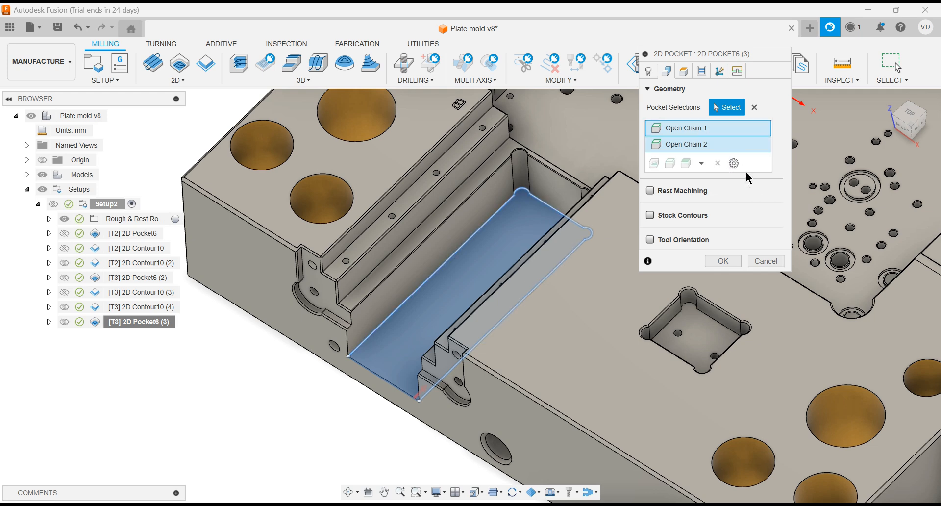
{"action": "double_click", "coordinate": [863, 211]}
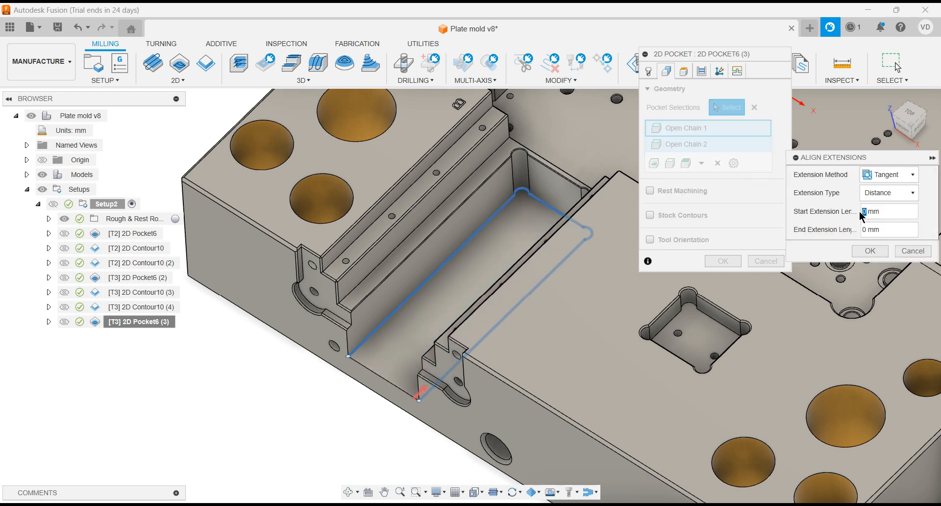
{"action": "type", "text": "6"}
{"action": "key", "text": "Tab"}
{"action": "type", "text": "6"}
{"action": "left_click", "coordinate": [868, 251]}
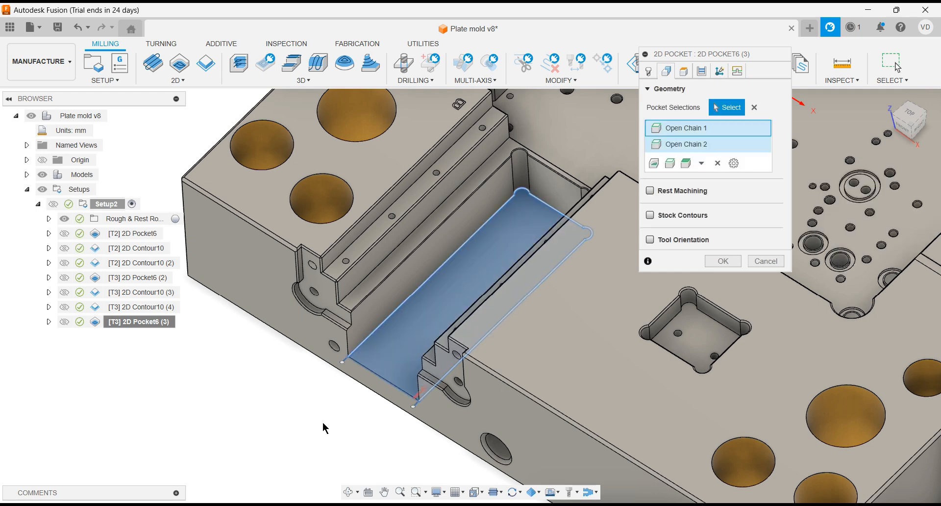
{"action": "left_click", "coordinate": [719, 264]}
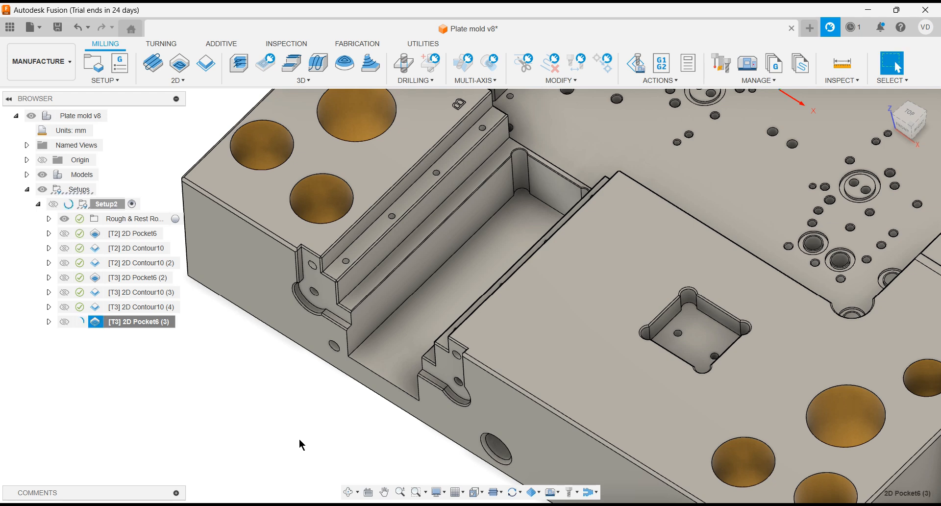
Examine the regenerated 2D Pocket6 (3) toolpath on both side channel floors, including its overrun at the open plate edges
{"action": "scroll", "coordinate": [287, 435], "scroll_direction": "down", "scroll_amount": 2}
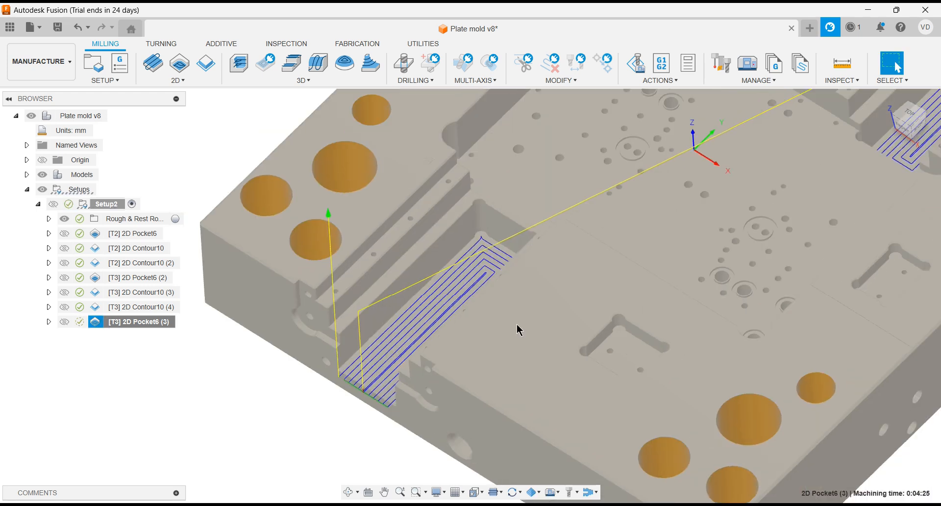
{"action": "middle_click_drag", "start_coordinate": [525, 320], "coordinate": [357, 404], "text": "shift"}
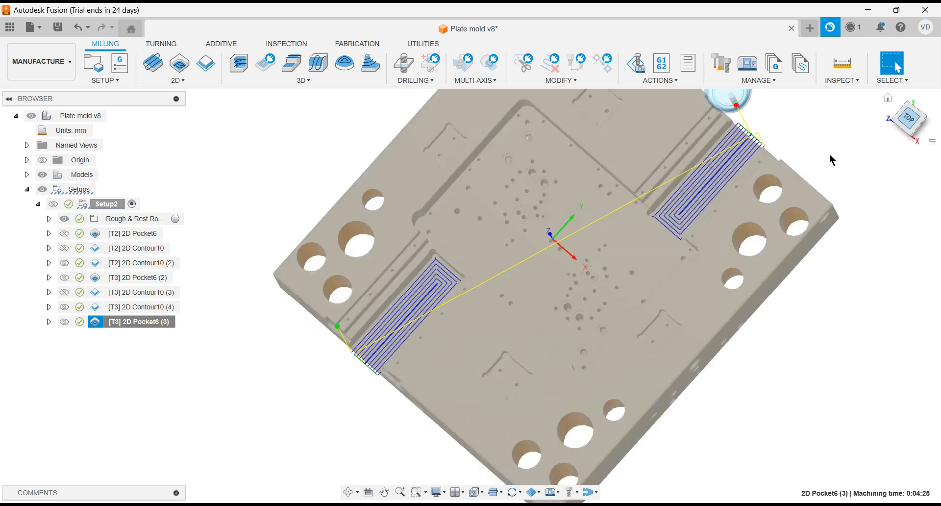
{"action": "scroll", "coordinate": [510, 390], "scroll_direction": "down", "scroll_amount": 4}
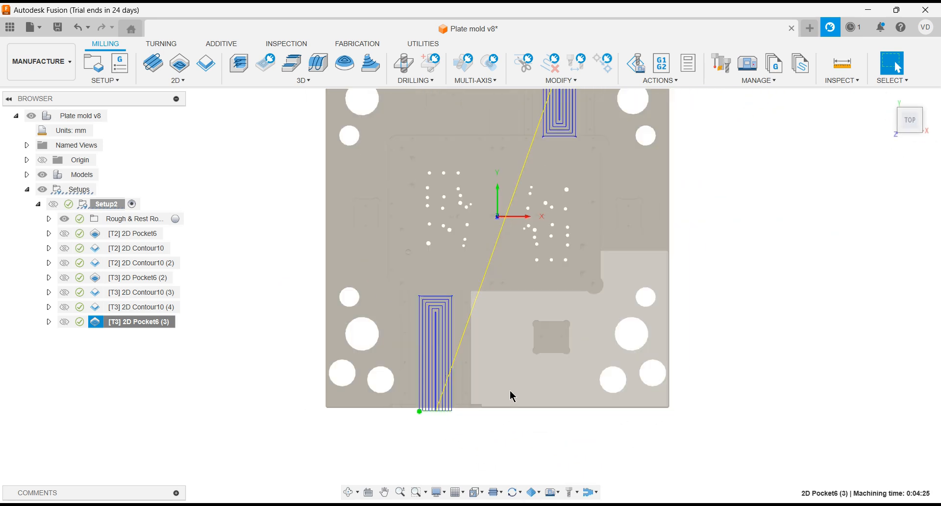
{"action": "scroll", "coordinate": [529, 222], "scroll_direction": "up", "scroll_amount": 10}
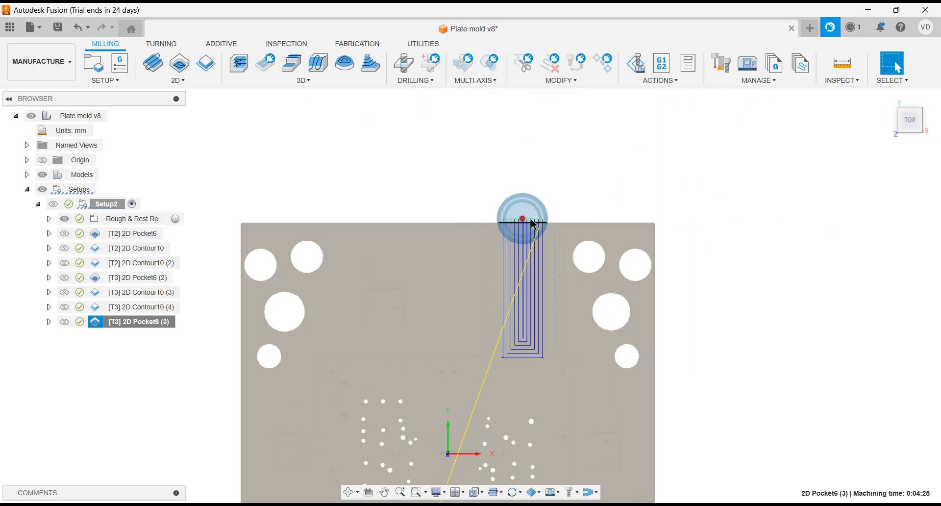
{"action": "scroll", "coordinate": [545, 168], "scroll_direction": "down", "scroll_amount": 10}
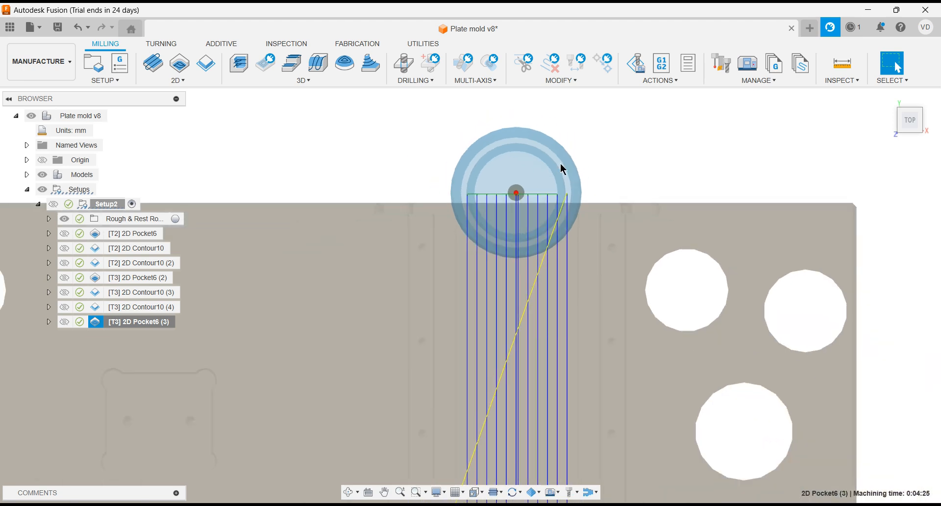
{"action": "middle_click_drag", "start_coordinate": [522, 293], "coordinate": [642, 390], "text": "shift"}
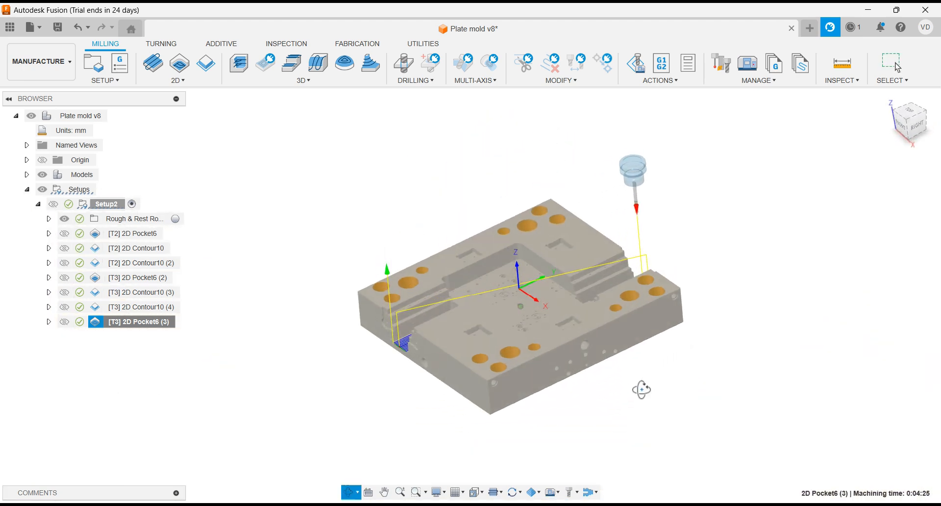
{"action": "scroll", "coordinate": [391, 369], "scroll_direction": "up", "scroll_amount": 3}
{"action": "middle_click_drag", "start_coordinate": [475, 419], "coordinate": [493, 425], "text": "shift"}
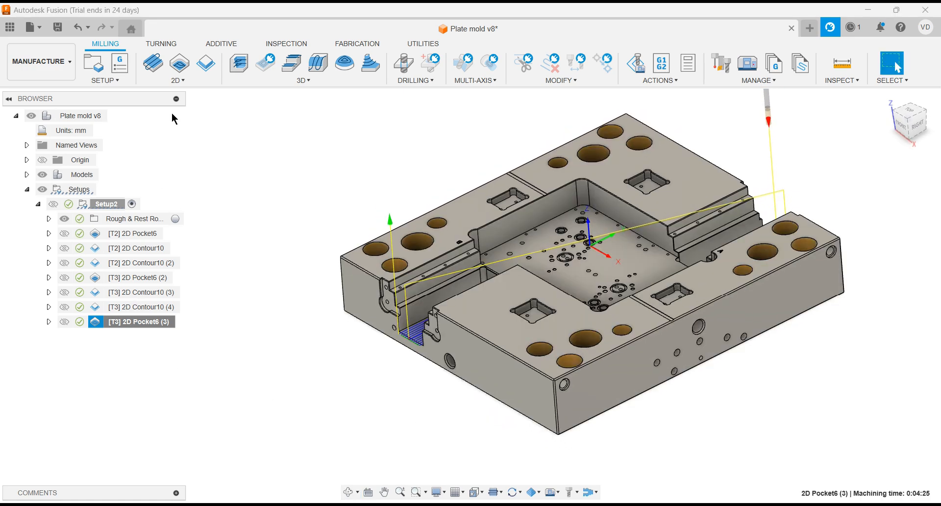
Simulate 2D Pocket6 (3), inspect the machined floors of both side channels and exit the simulation
{"action": "right_click", "coordinate": [169, 134]}
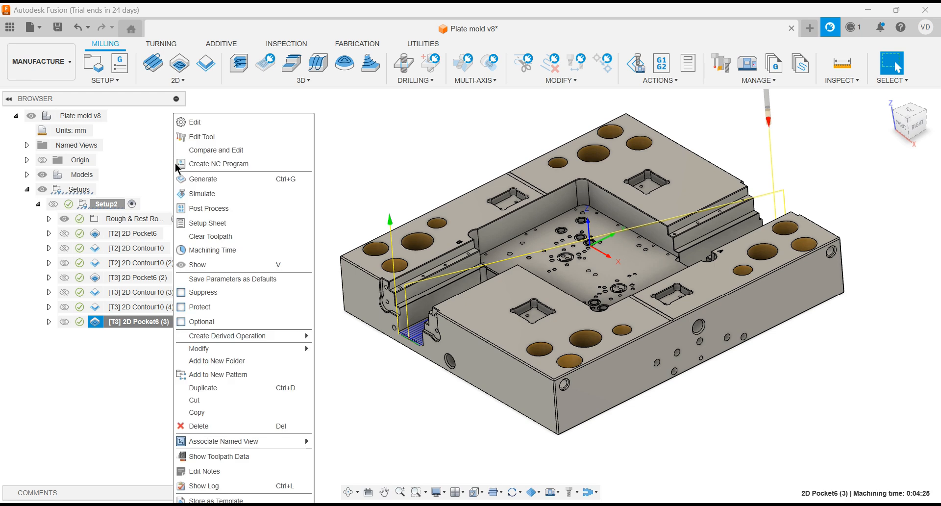
{"action": "left_click", "coordinate": [202, 193]}
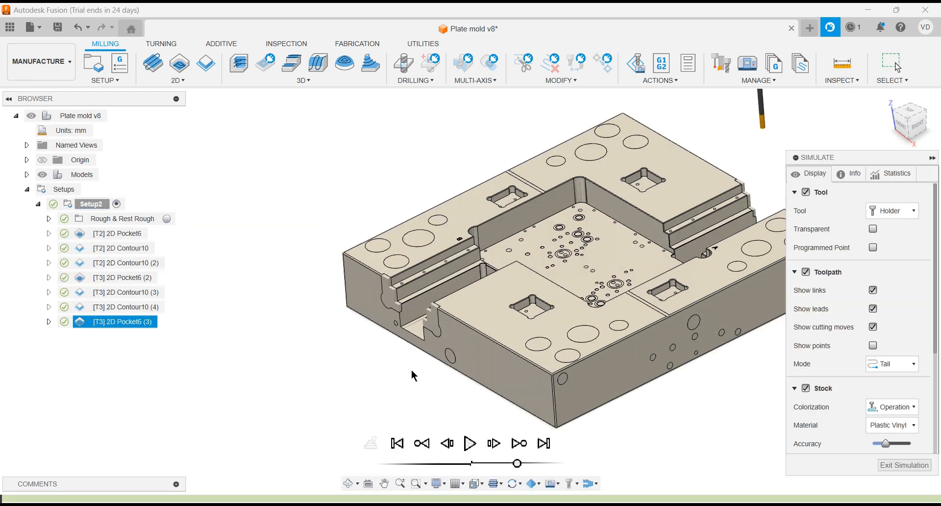
{"action": "left_click", "coordinate": [470, 442]}
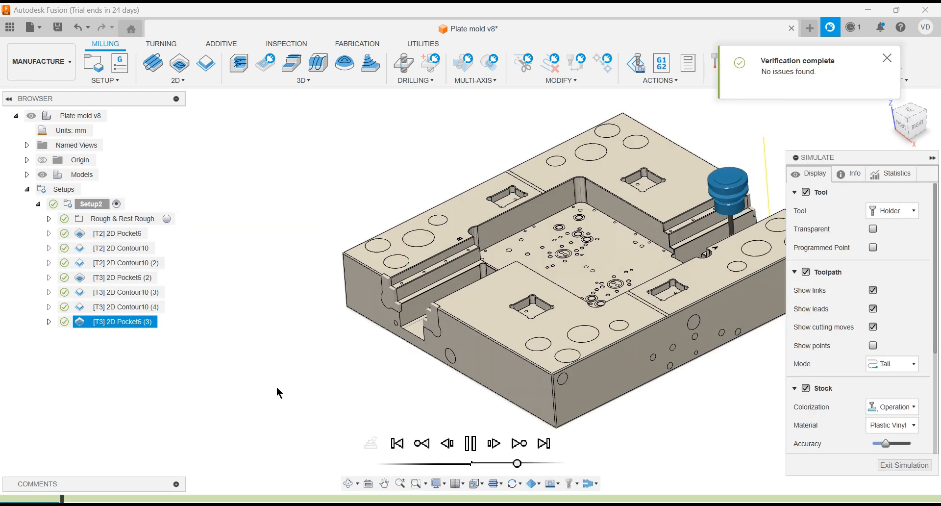
{"action": "middle_click_drag", "start_coordinate": [315, 373], "coordinate": [317, 387], "text": "shift"}
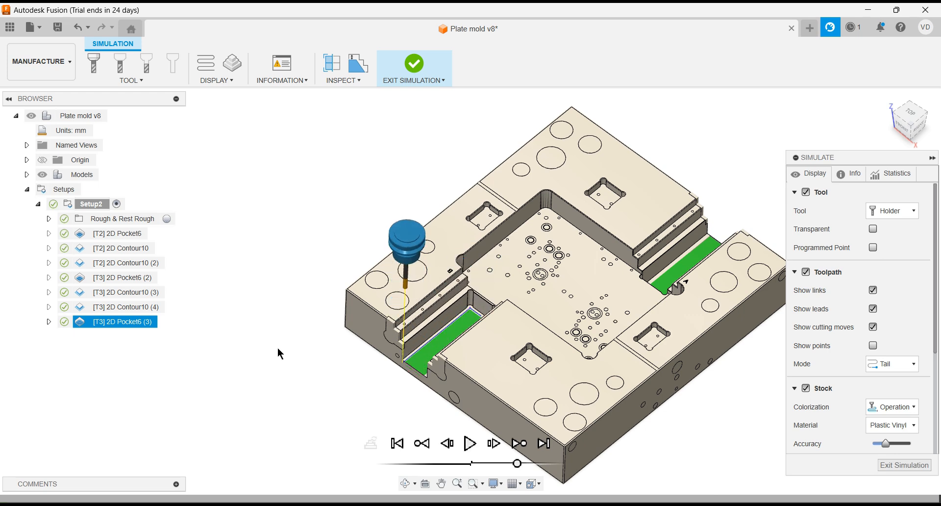
{"action": "scroll", "coordinate": [278, 346], "scroll_direction": "down", "scroll_amount": 1}
{"action": "mouse_move", "coordinate": [540, 250]}
{"action": "middle_mouse_down", "text": "shift"}
{"action": "mouse_move", "coordinate": [525, 216]}
{"action": "mouse_move", "coordinate": [529, 238]}
{"action": "middle_mouse_up", "text": "shift"}
{"action": "scroll", "coordinate": [566, 346], "scroll_direction": "up", "scroll_amount": 2}
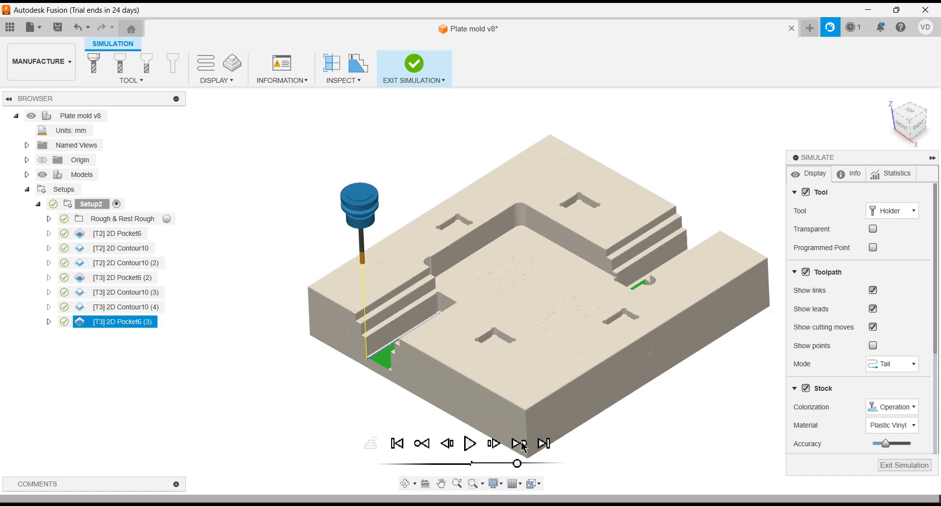
{"action": "left_click", "coordinate": [904, 464]}
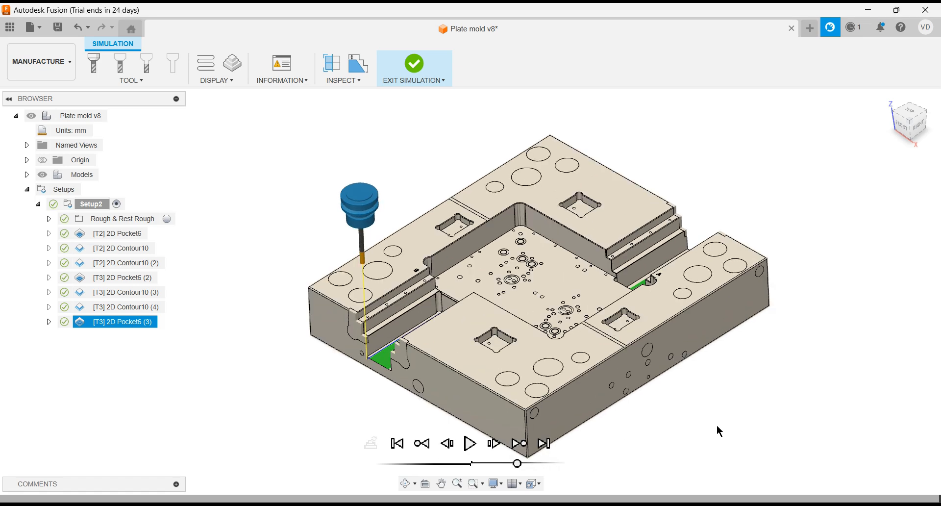
{"action": "left_click", "coordinate": [425, 80]}
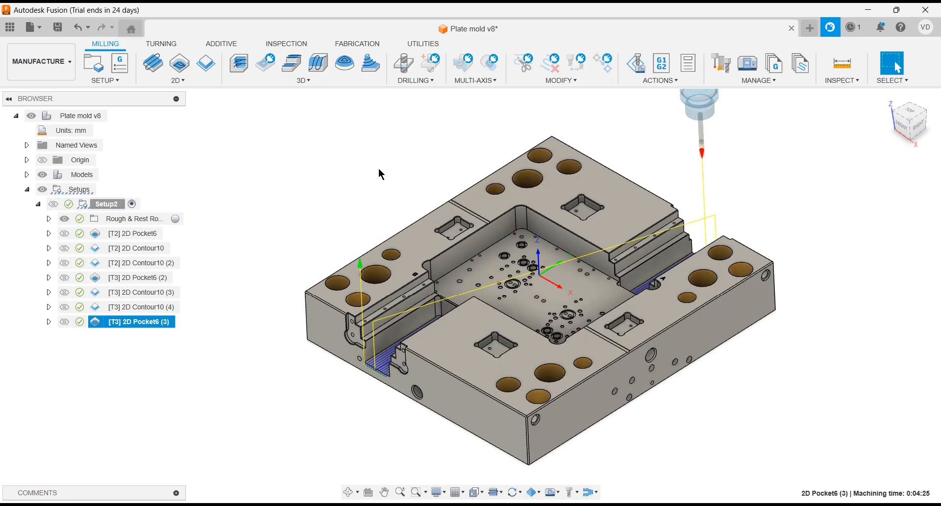
Turn on the stock display and show the machined stock together with the 2D Pocket6 (3) toolpath
{"action": "left_click", "coordinate": [379, 173]}
{"action": "scroll", "coordinate": [668, 412], "scroll_direction": "up", "scroll_amount": 1}
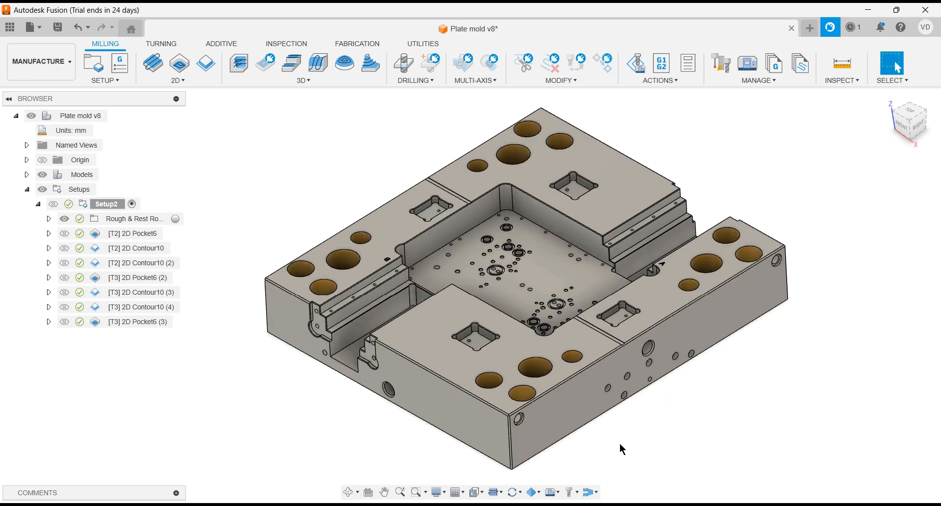
{"action": "left_click", "coordinate": [541, 493]}
{"action": "left_click", "coordinate": [137, 321]}
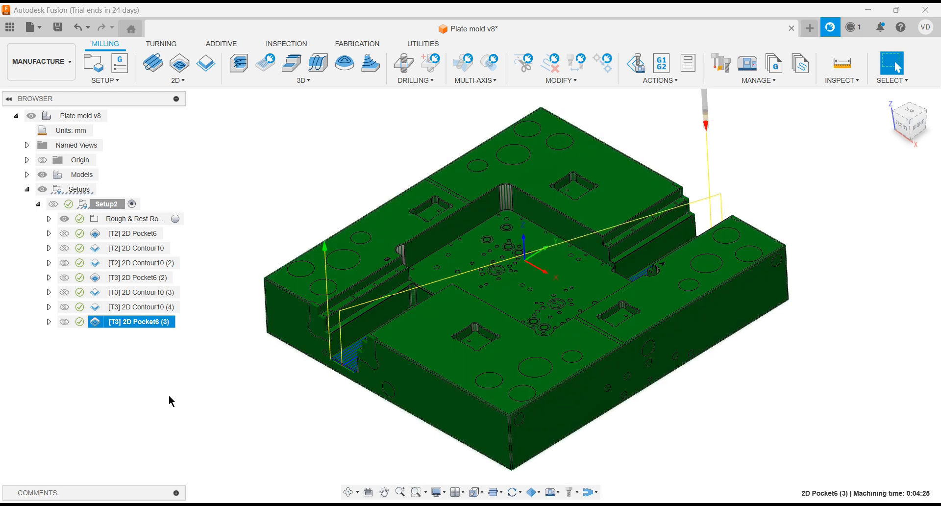